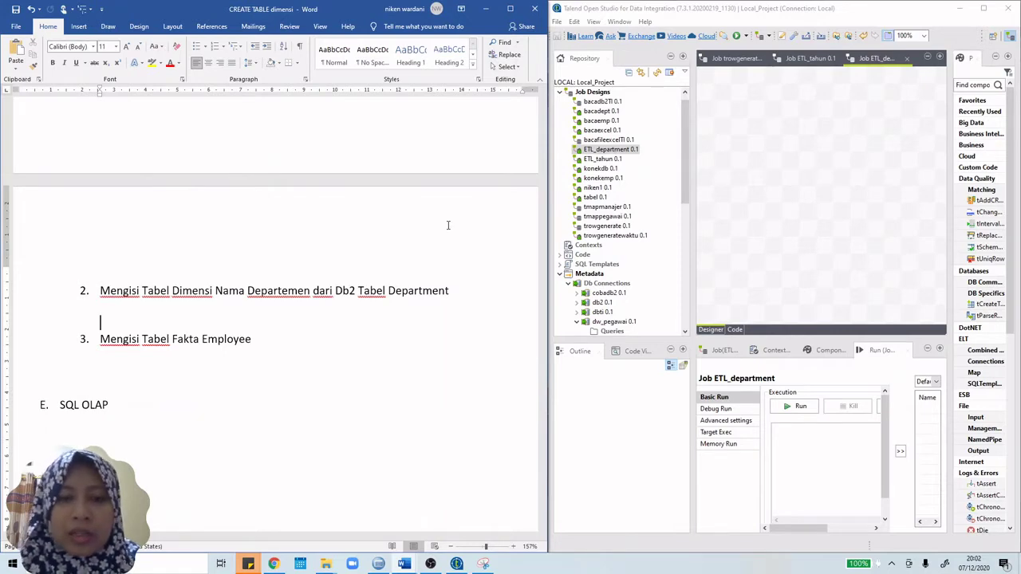
Review the CREATE TABLE statements for the dimension and fact tables in the Word document
scroll(448, 225, "up", 10)
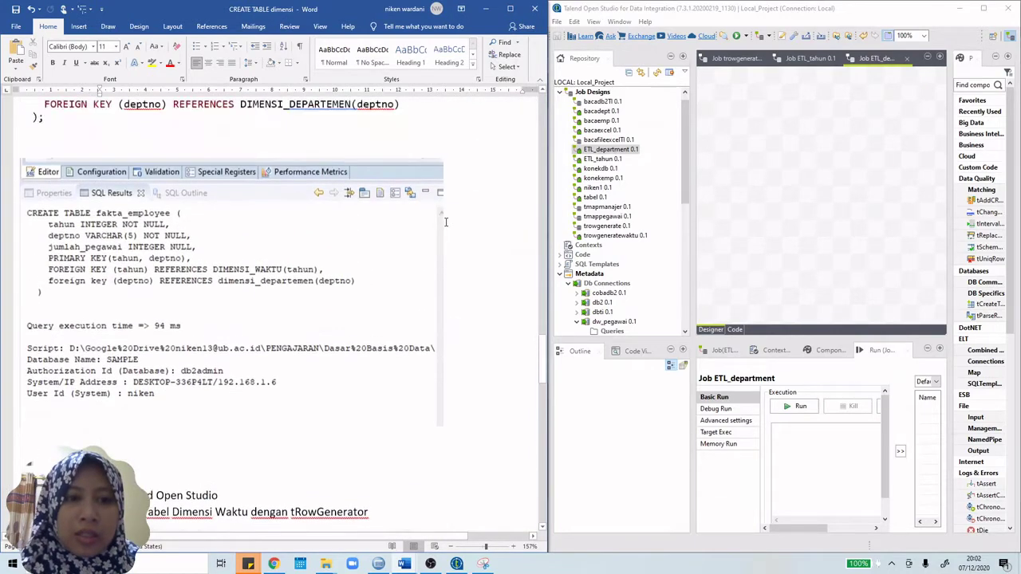
scroll(446, 221, "up", 10)
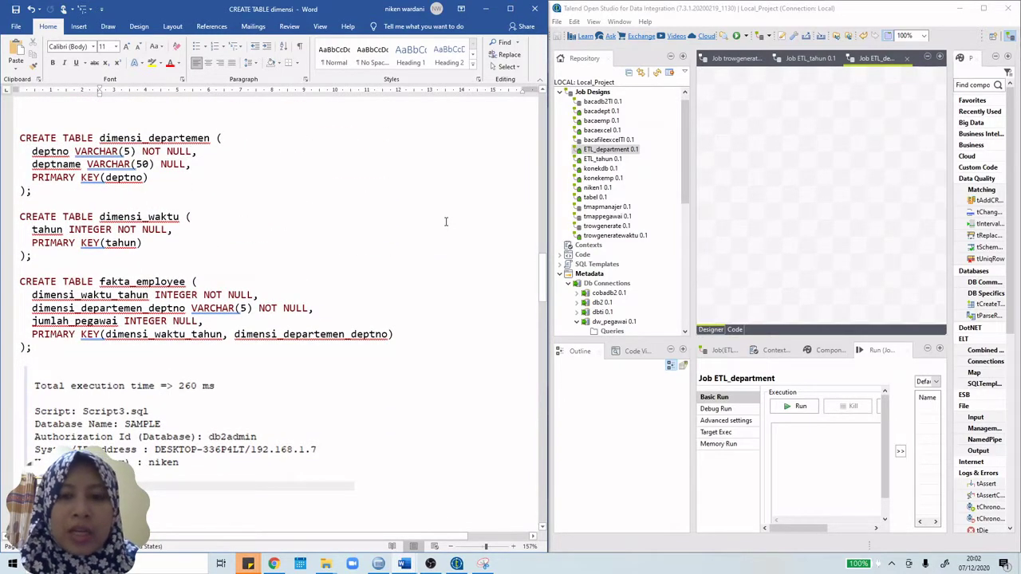
scroll(446, 222, "down", 15)
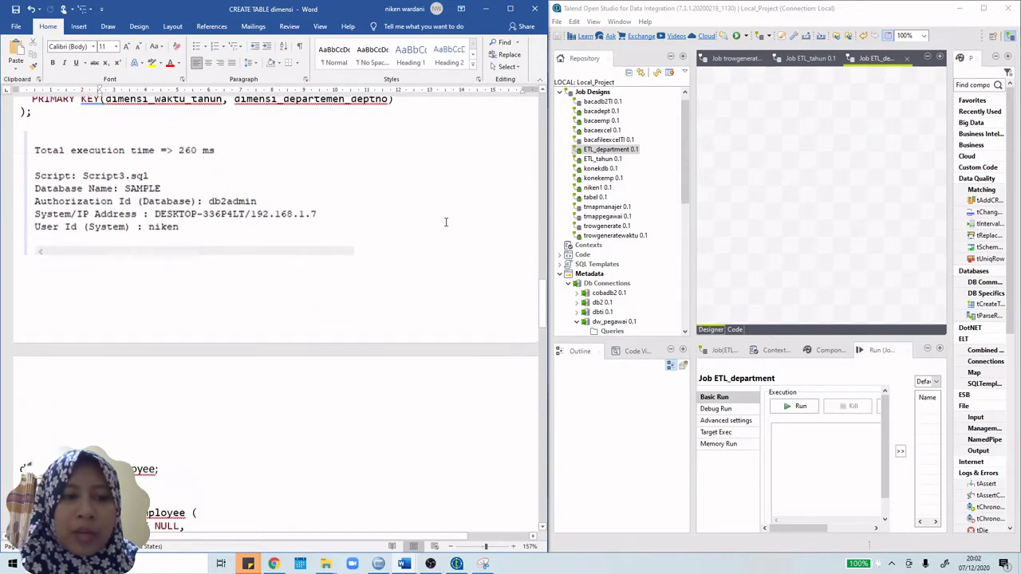
scroll(446, 226, "down", 8)
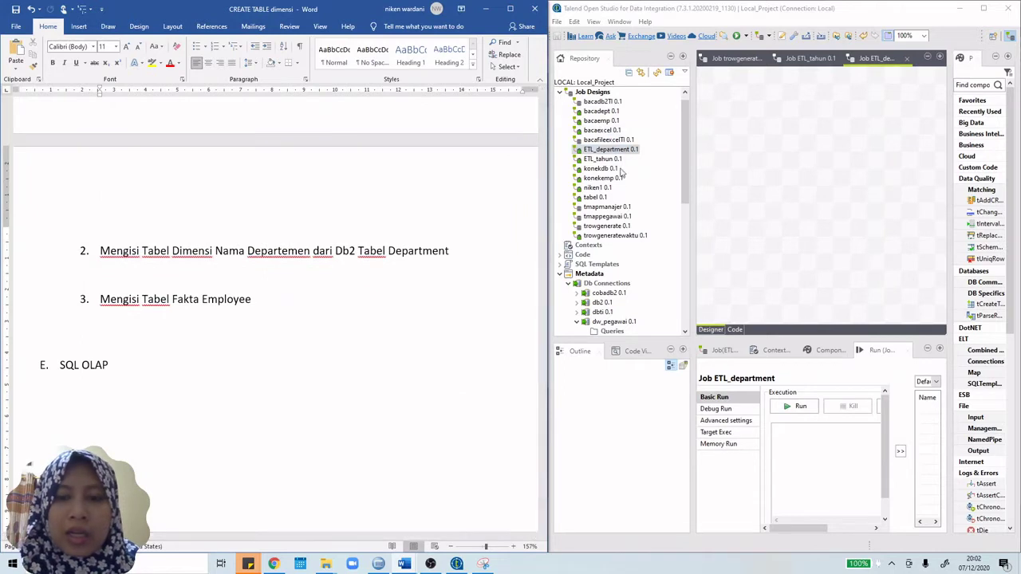
Switch to Talend Open Studio and add the db2 connection's DEPARTMENT table to the ETL_department job as a tDBInput(IBM DB2) component
scroll(594, 254, "down", 3)
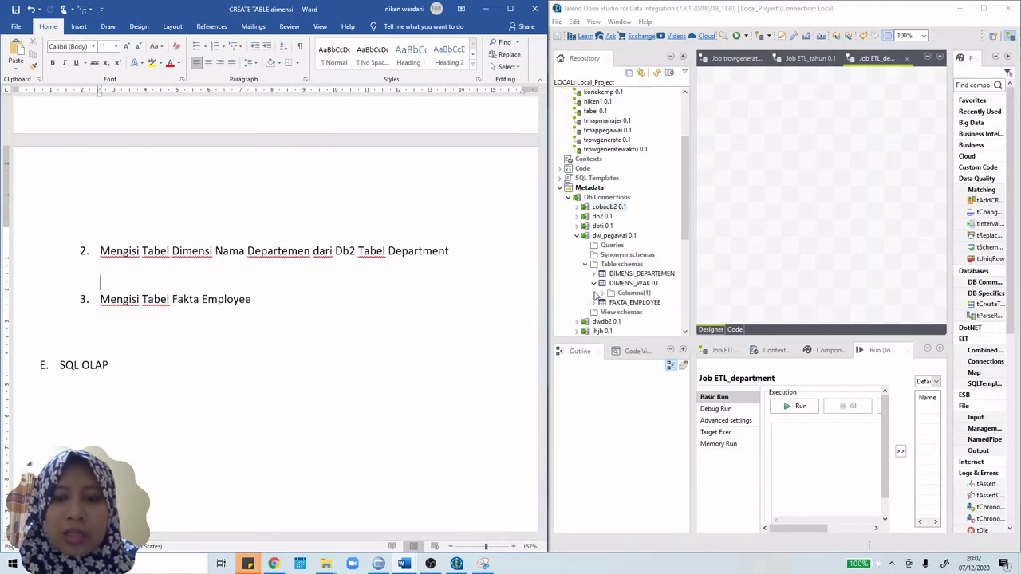
left_click(576, 216)
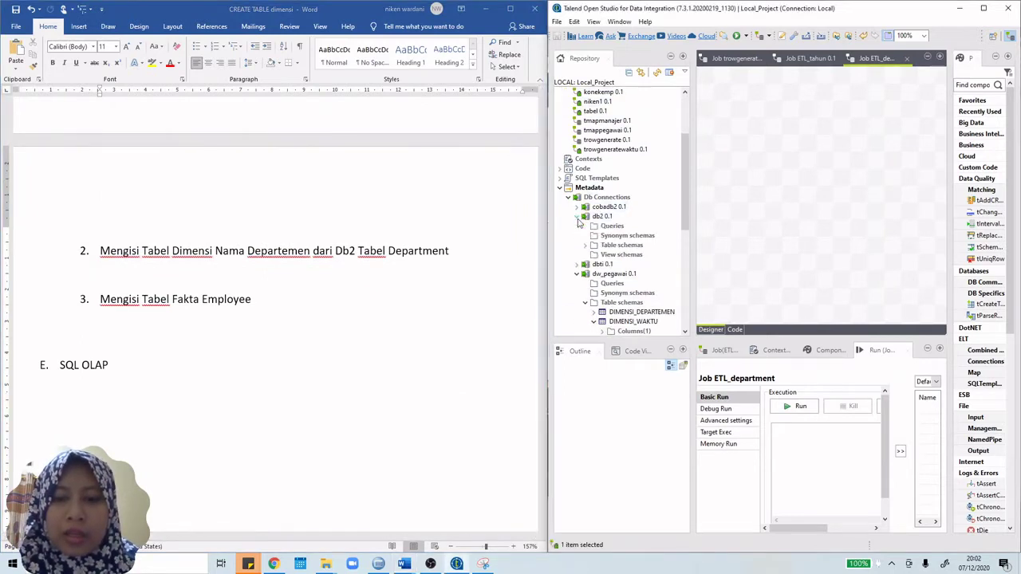
left_click(586, 245)
scroll(586, 249, "down", 1)
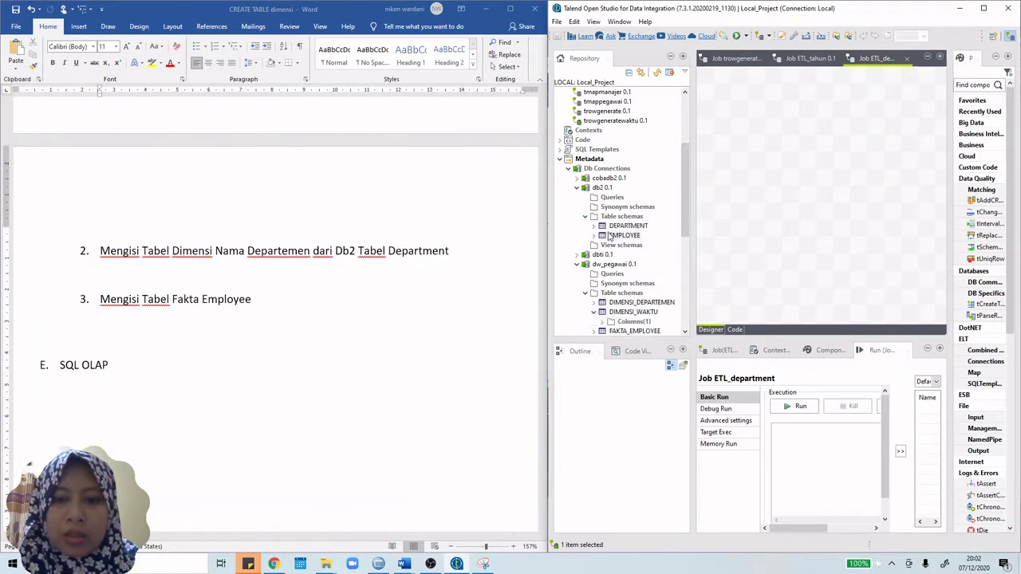
left_click(629, 227)
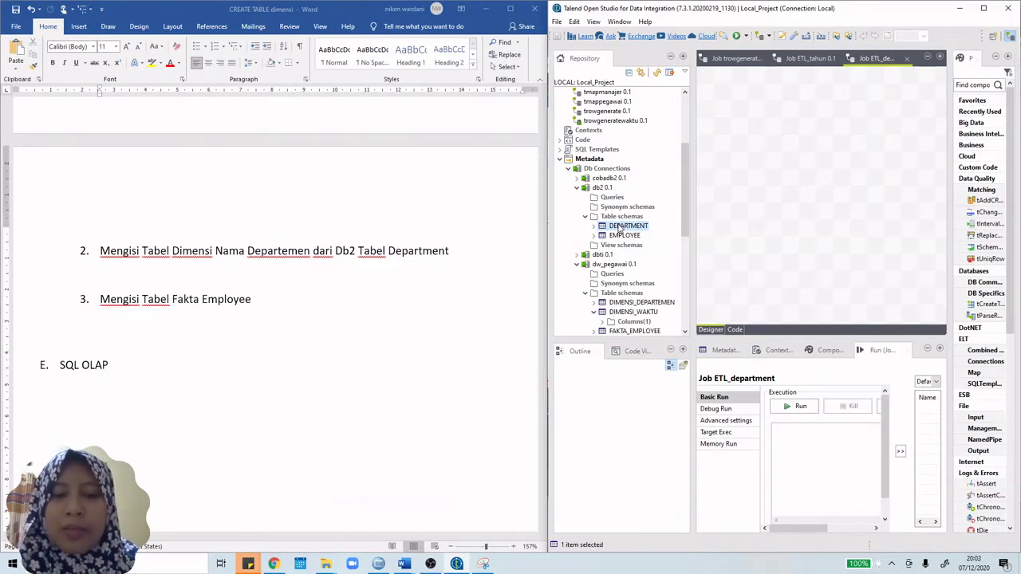
left_click_drag(667, 226, 756, 164)
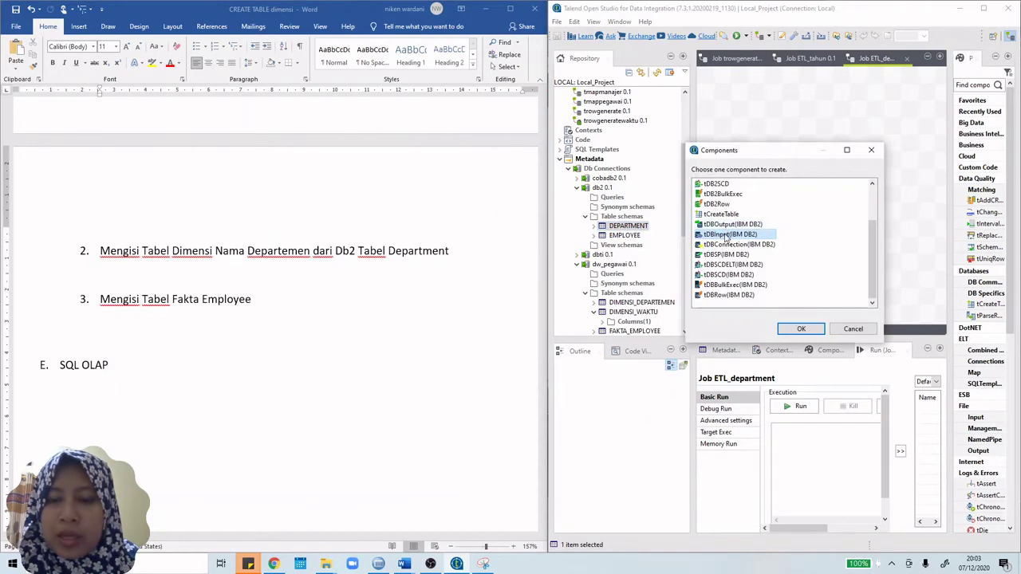
left_click(786, 329)
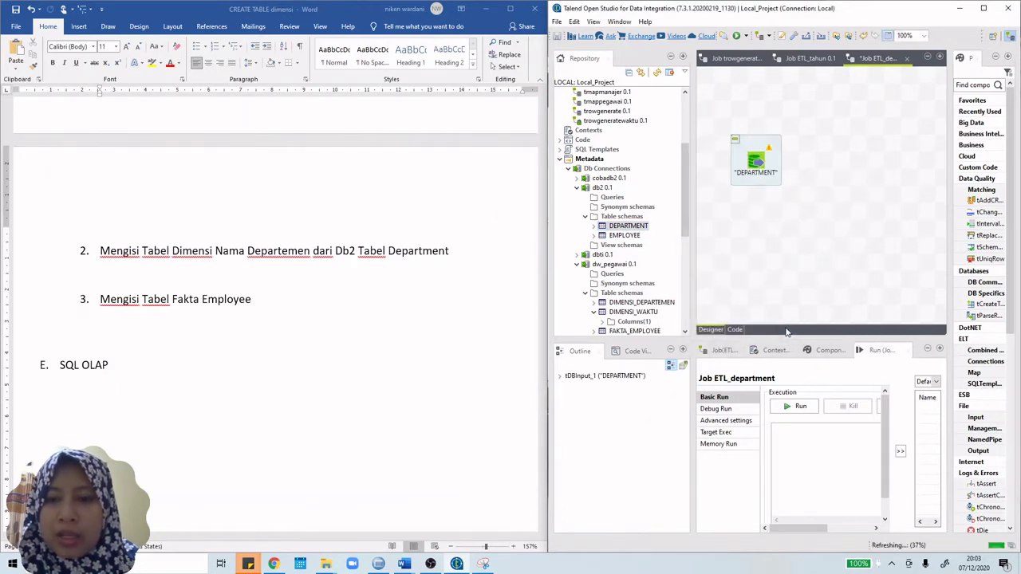
Maximize Talend and examine the column schema of the DEPARTMENT input component
double_click(760, 163)
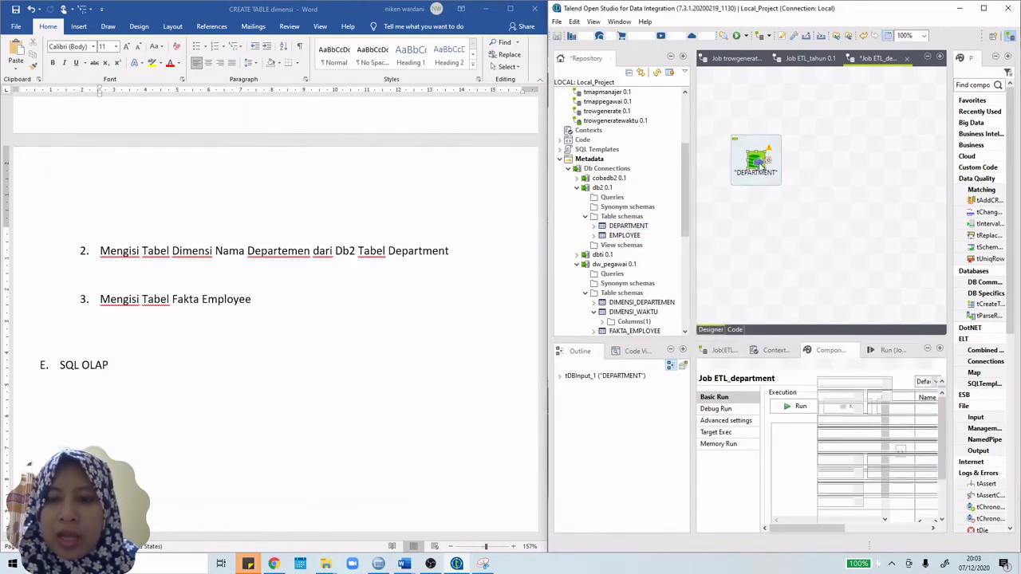
left_click(986, 10)
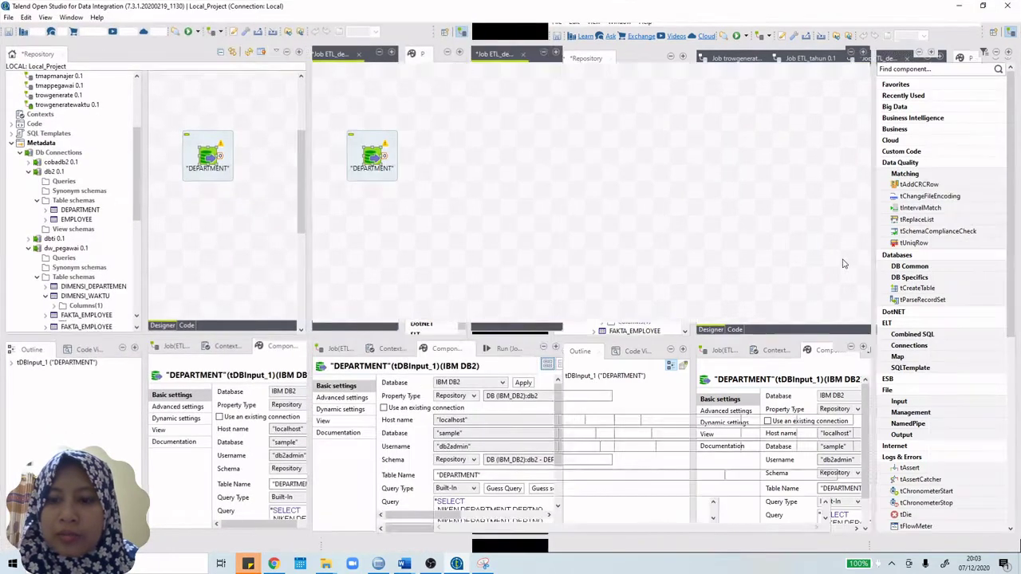
left_click(676, 460)
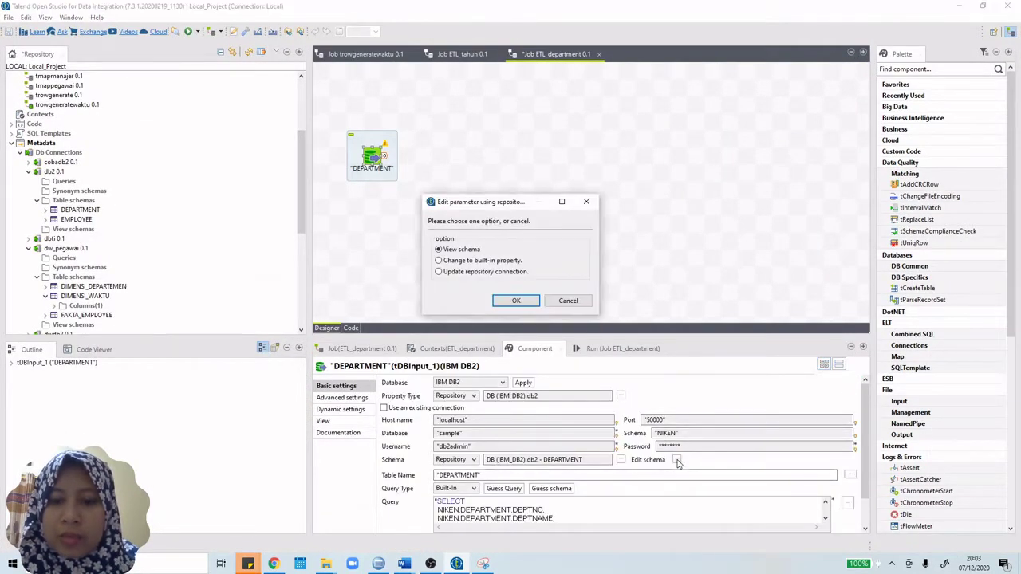
left_click(504, 301)
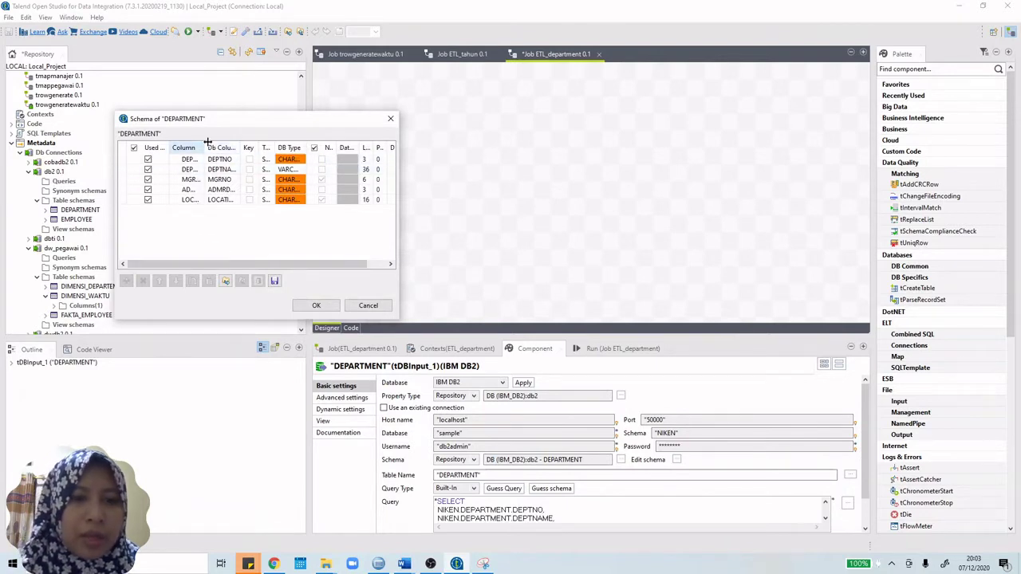
left_click_drag(232, 147, 273, 146)
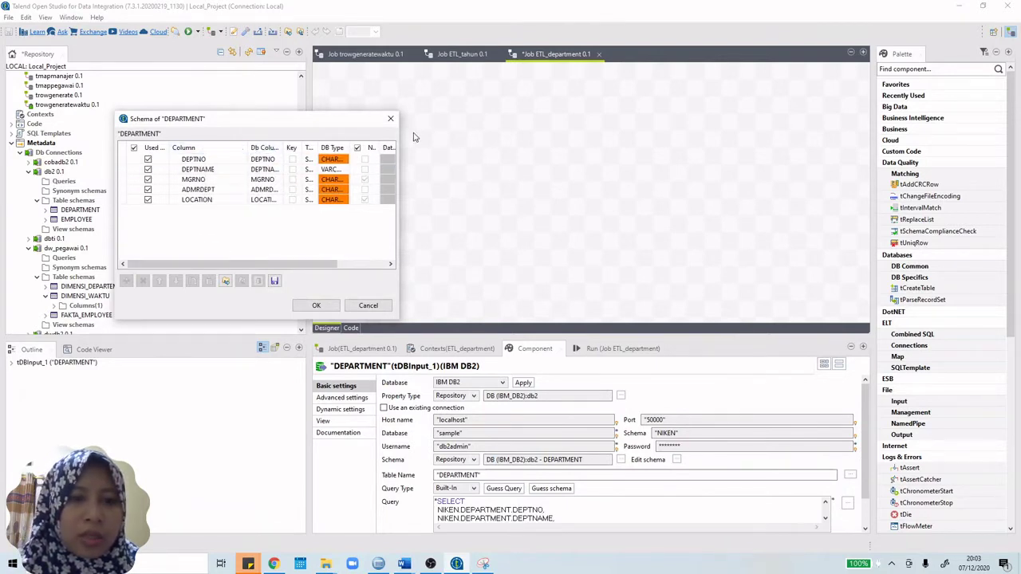
left_click(391, 119)
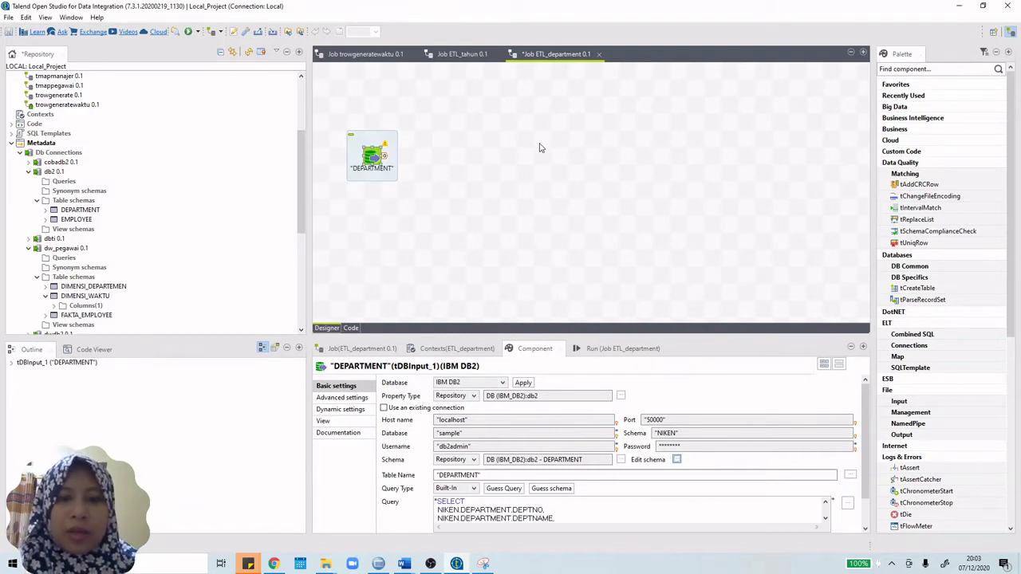
Add a tMap component to the job beside the DEPARTMENT input
left_click(498, 172)
type("tmap")
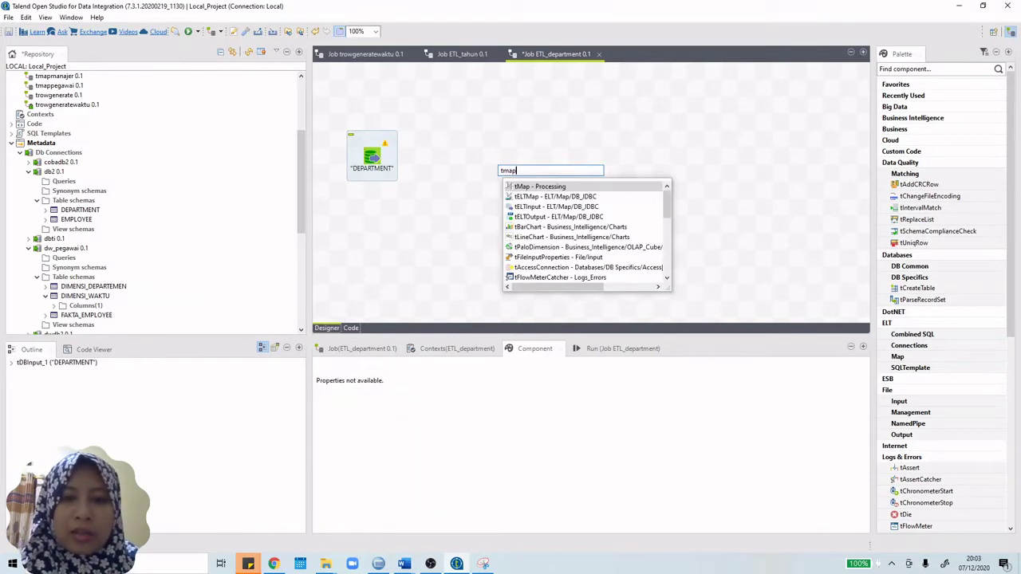
double_click(530, 188)
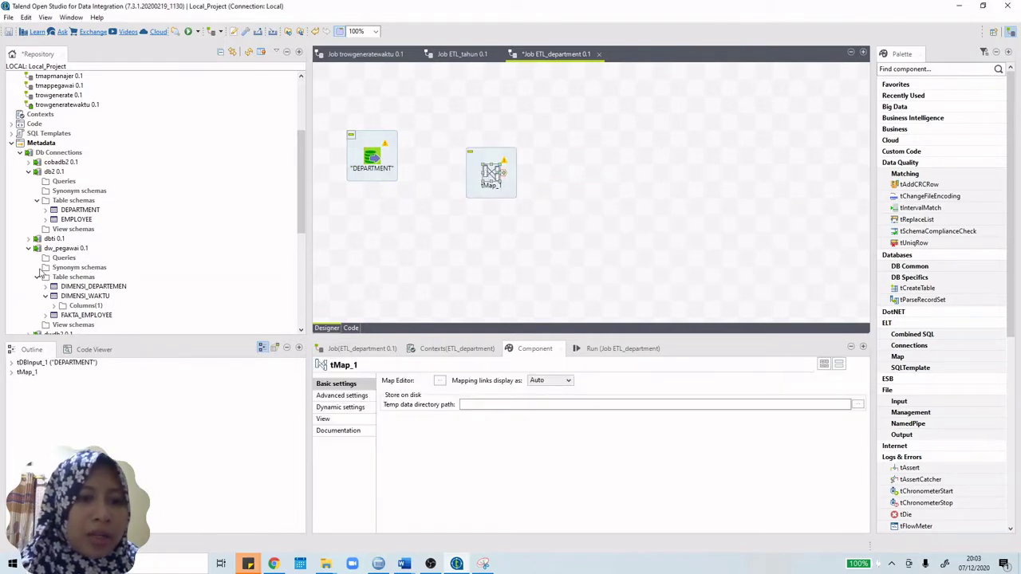
Add the DIMENSI_DEPARTEMEN table from the dw_pegawai connection to the job as a tDBOutput(IBM DB2) component
scroll(40, 271, "down", 1)
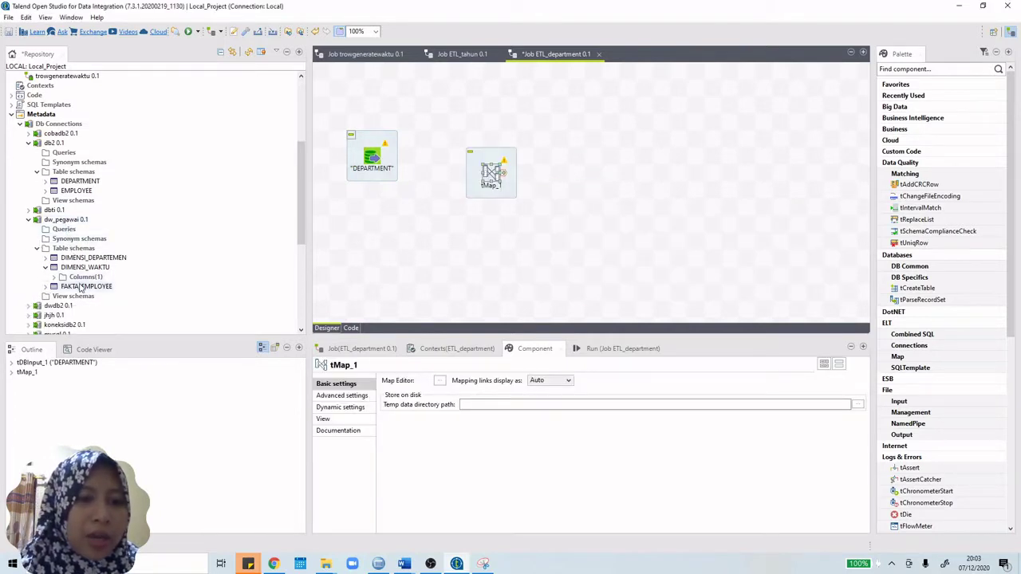
left_click(88, 257)
left_click(45, 257)
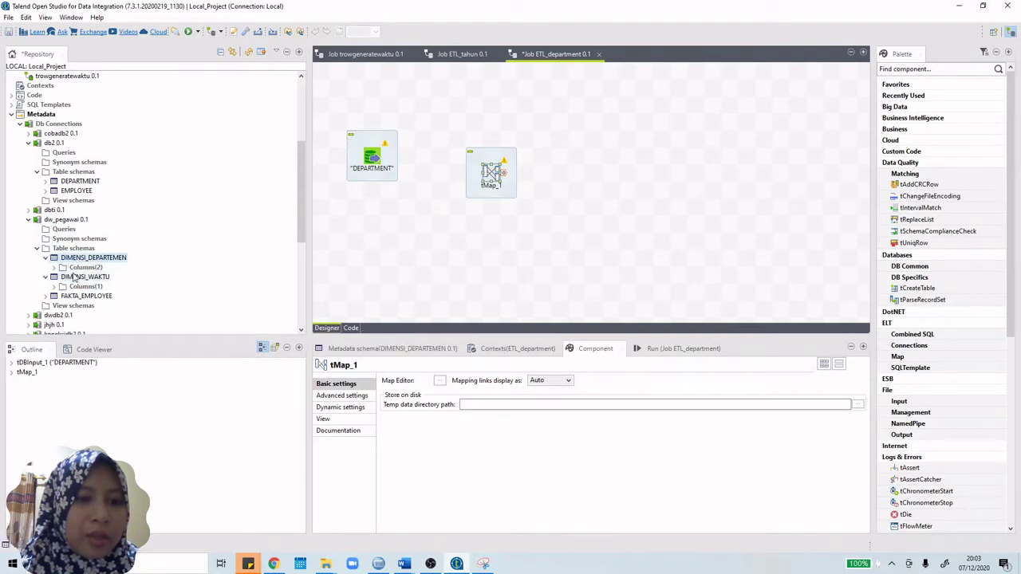
left_click_drag(289, 234, 619, 161)
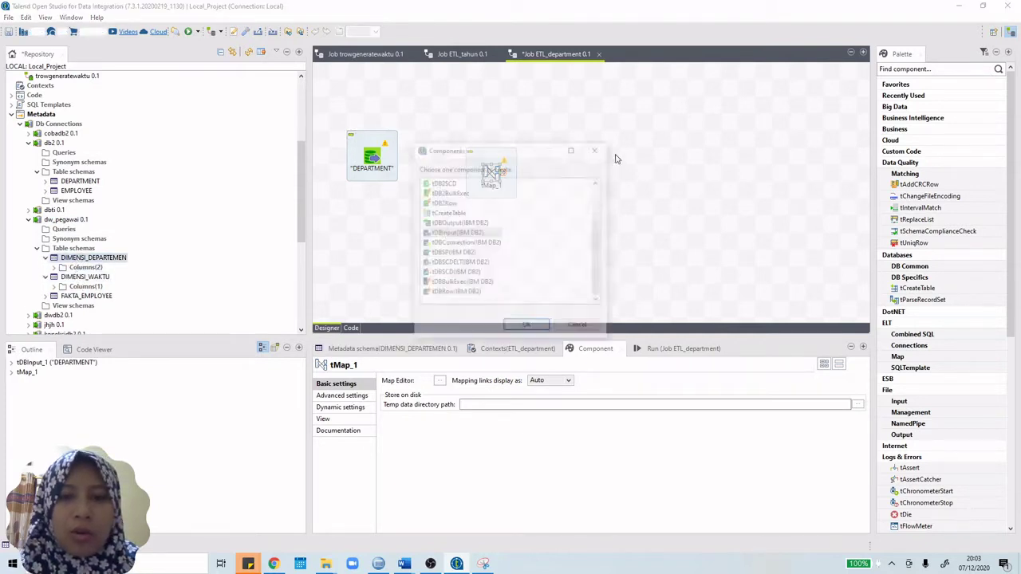
left_click(453, 223)
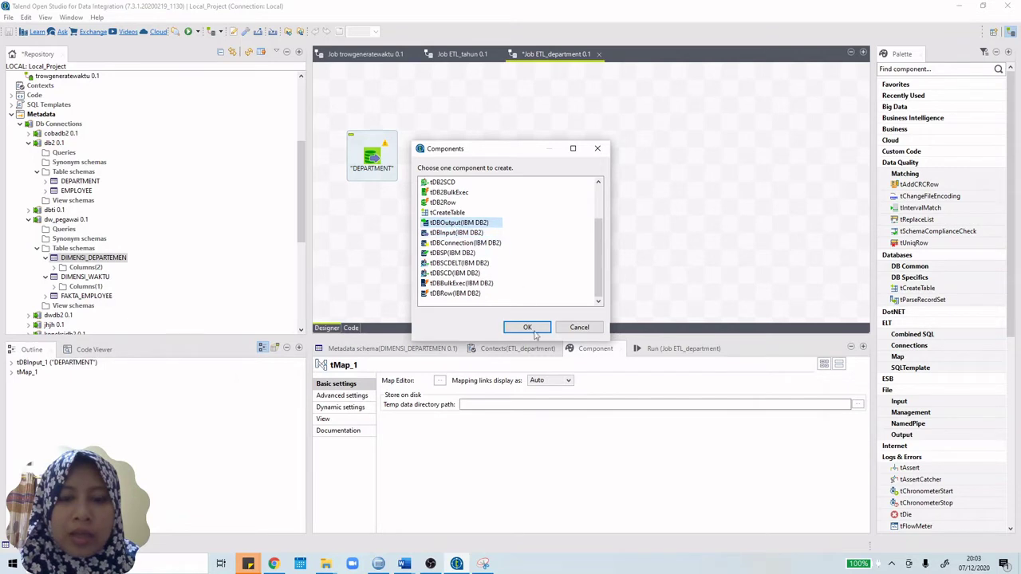
left_click(527, 327)
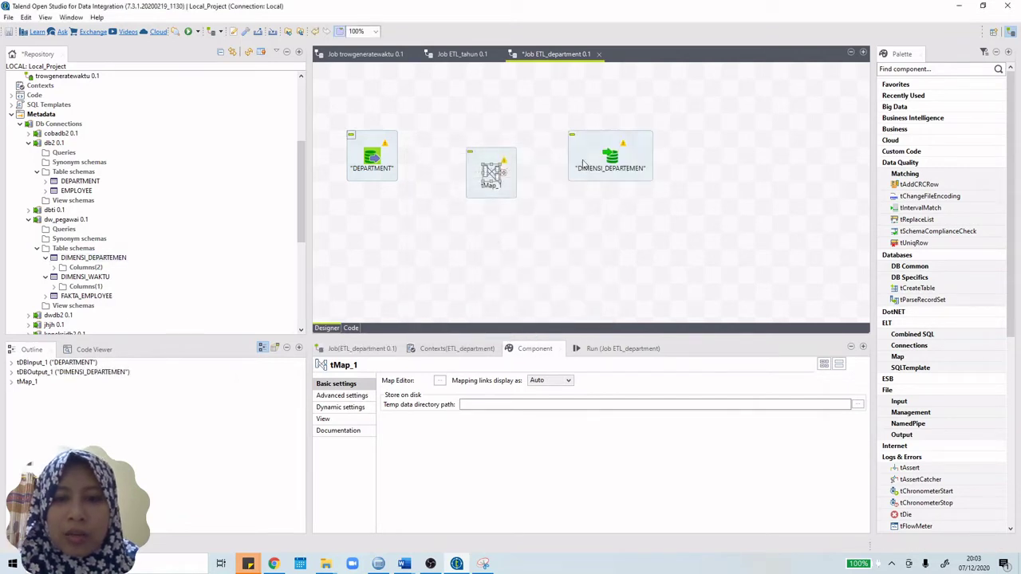
Connect the DEPARTMENT input to tMap_1 with a Main row and view the incoming columns in the map editor
left_click(373, 156)
right_click(370, 157)
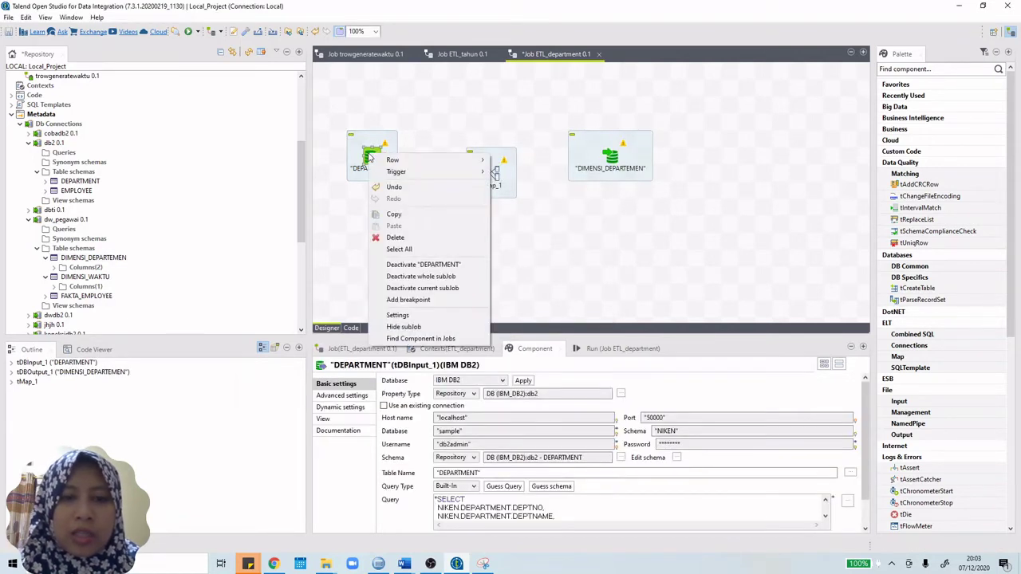
left_click(610, 160)
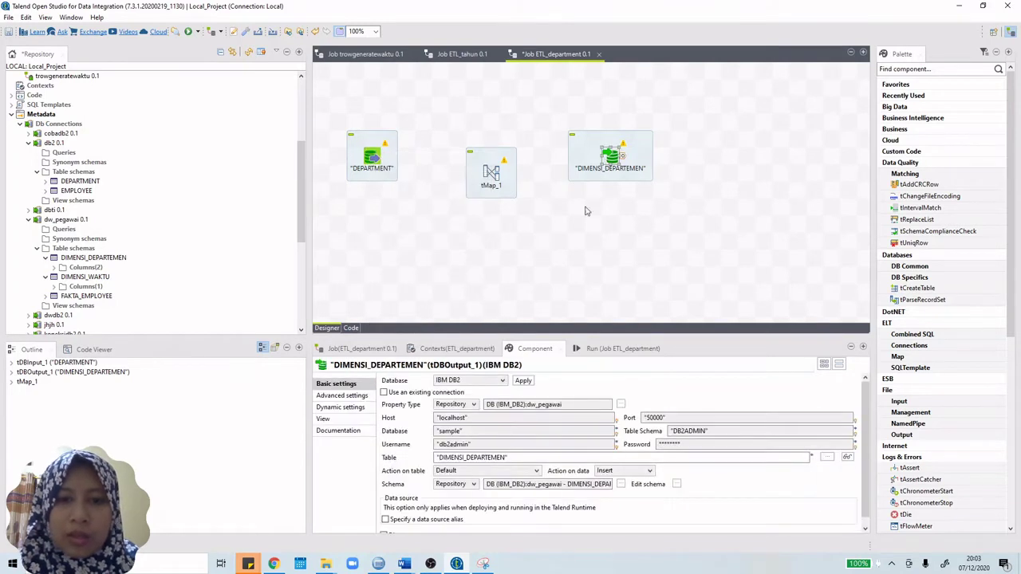
left_click(373, 158)
left_click(372, 157)
right_click(371, 157)
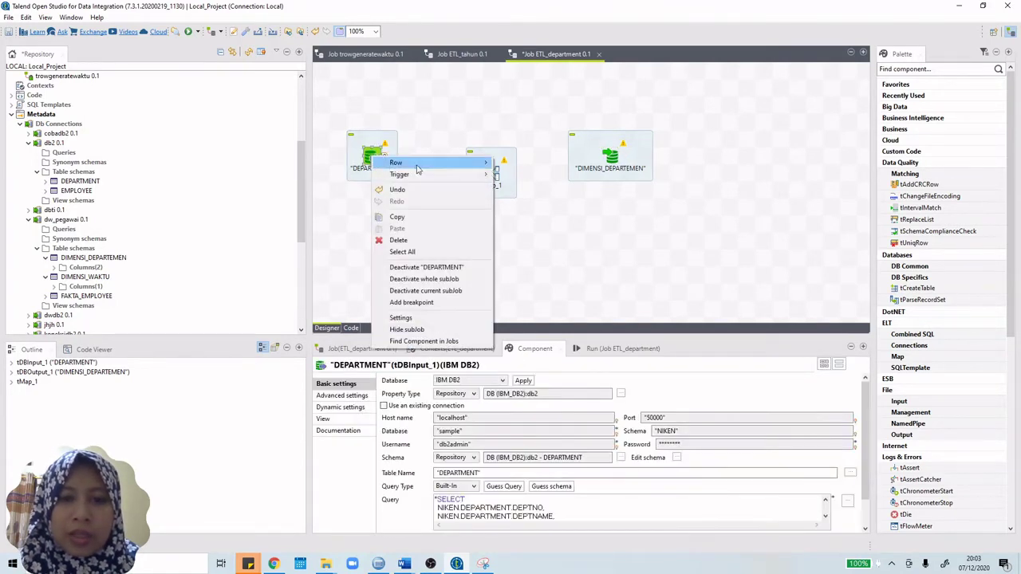
left_click(510, 163)
left_click(492, 176)
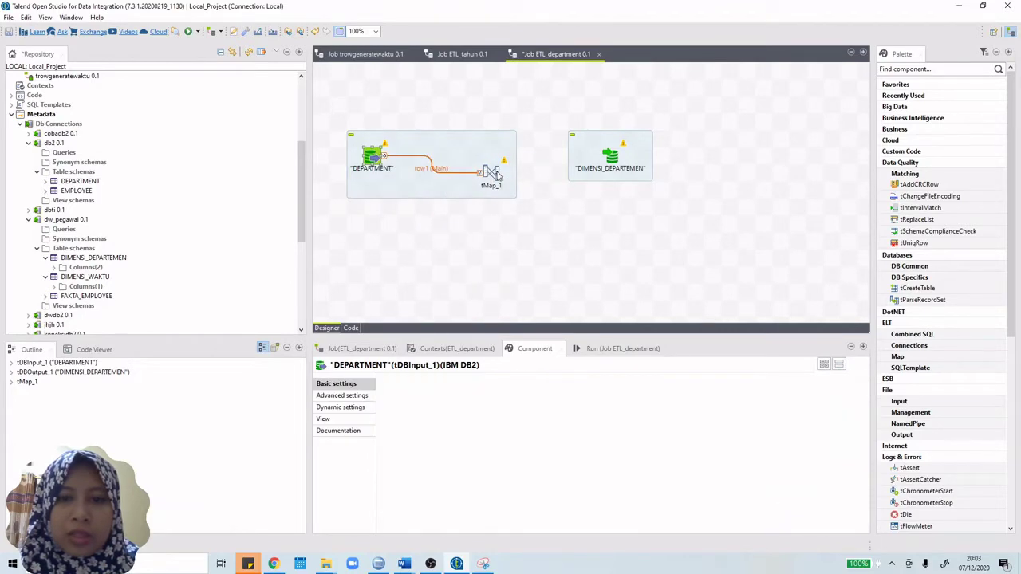
double_click(492, 173)
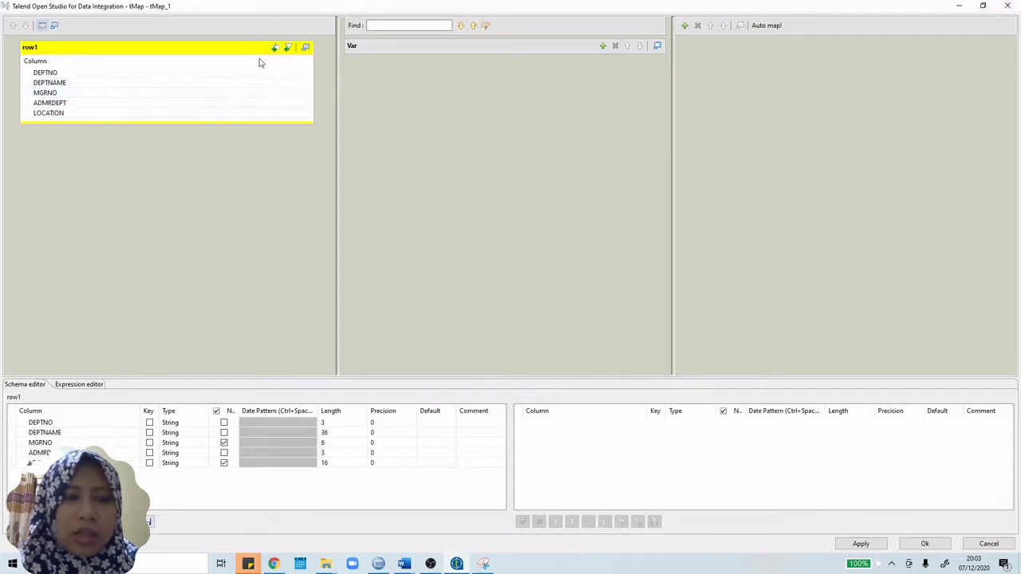
left_click(1008, 8)
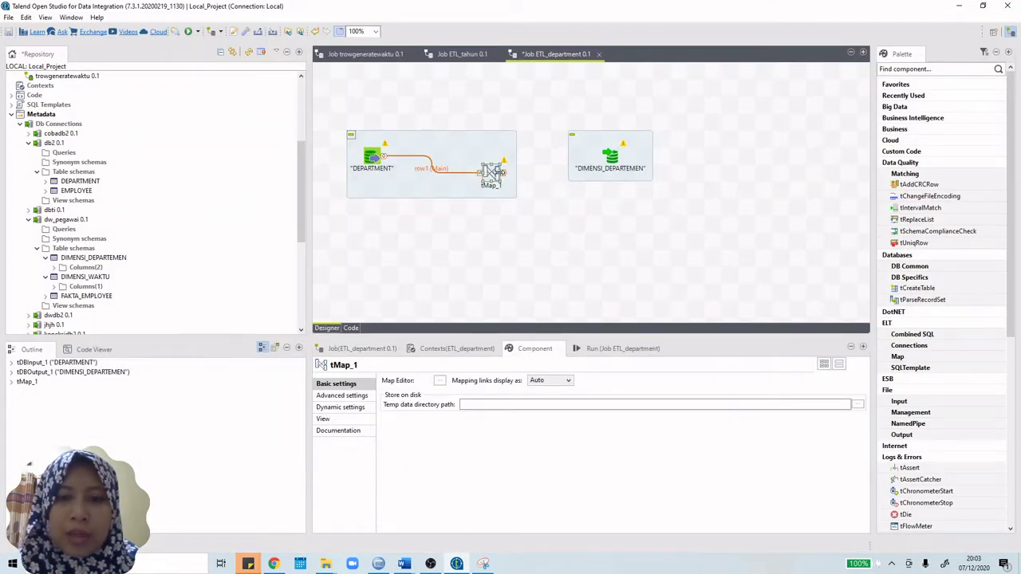
Connect tMap_1 to DIMENSI_DEPARTEMEN with a new output named dim_dept, taking over the target component's schema
right_click(499, 173)
mouse_move(518, 176)
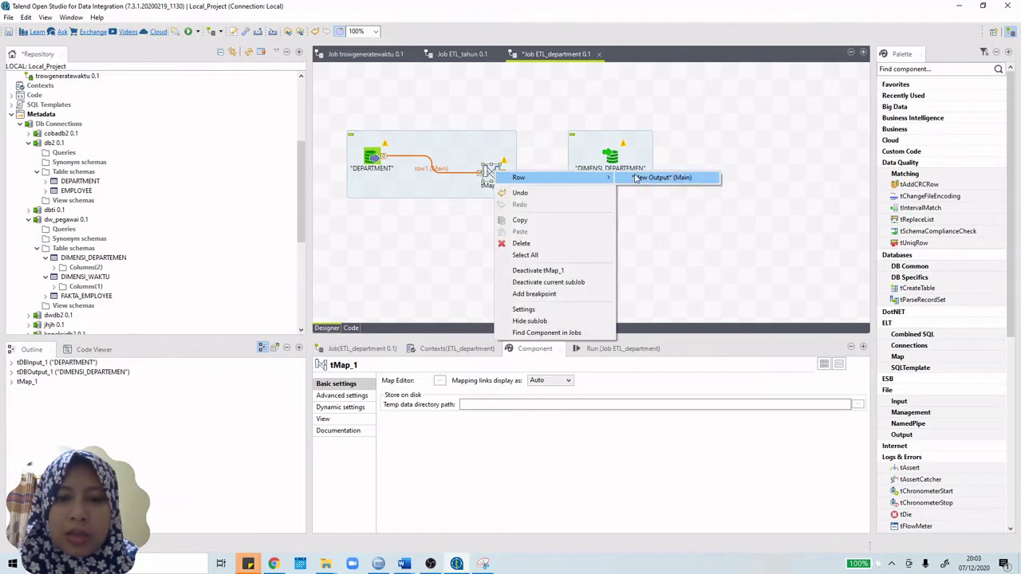
left_click(651, 177)
left_click(650, 180)
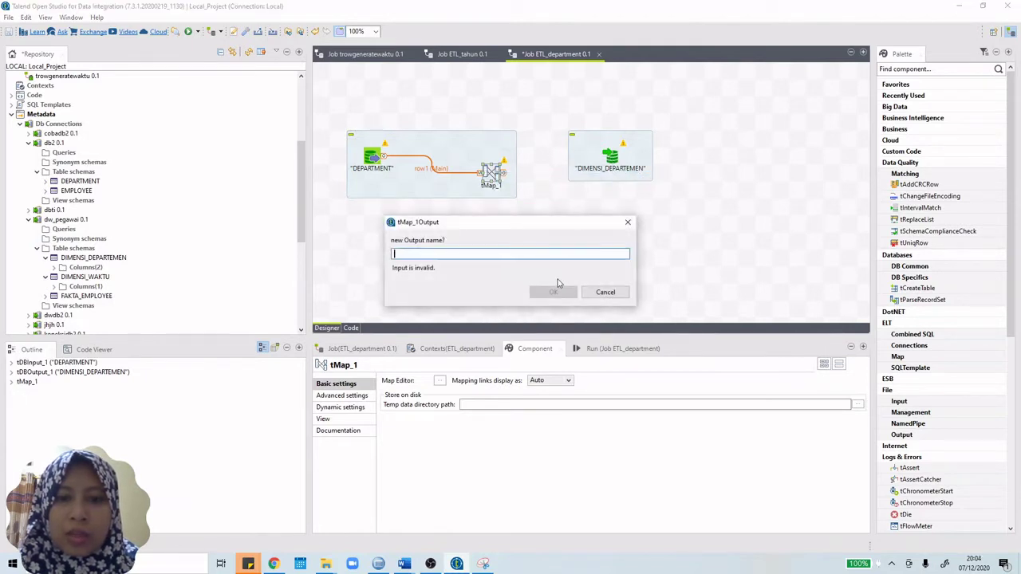
type("dim")
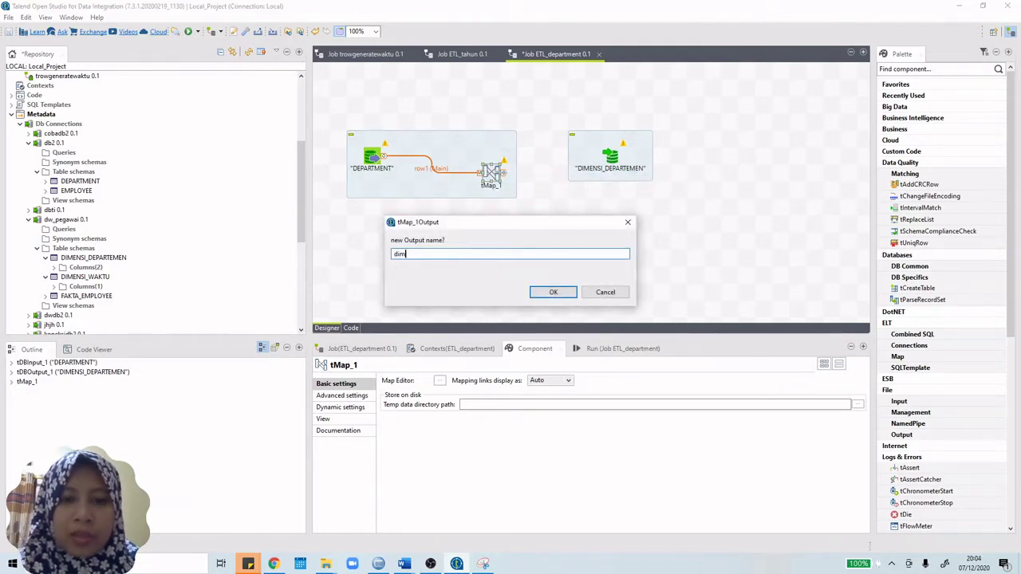
type("_dep")
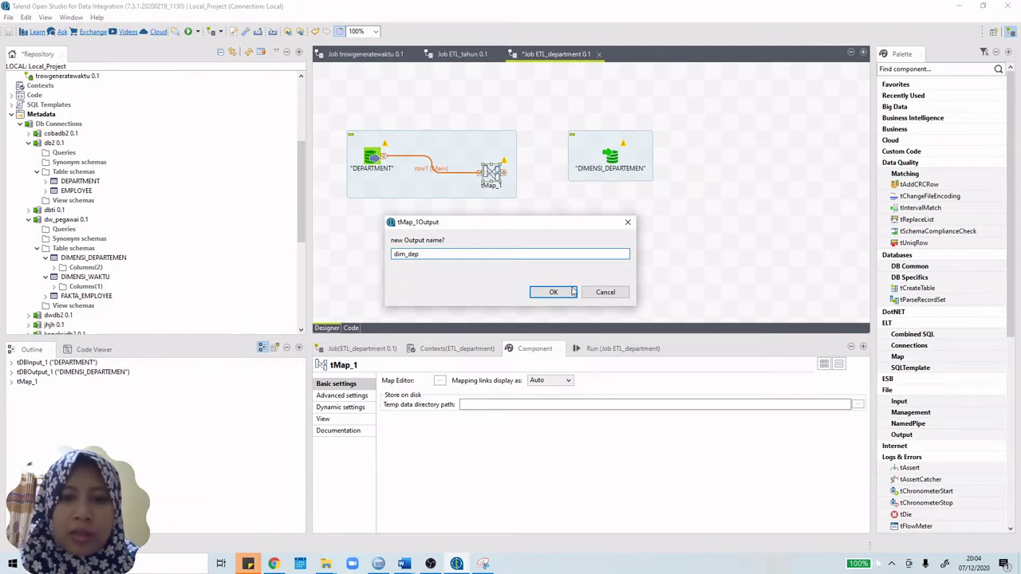
type("t")
left_click(561, 292)
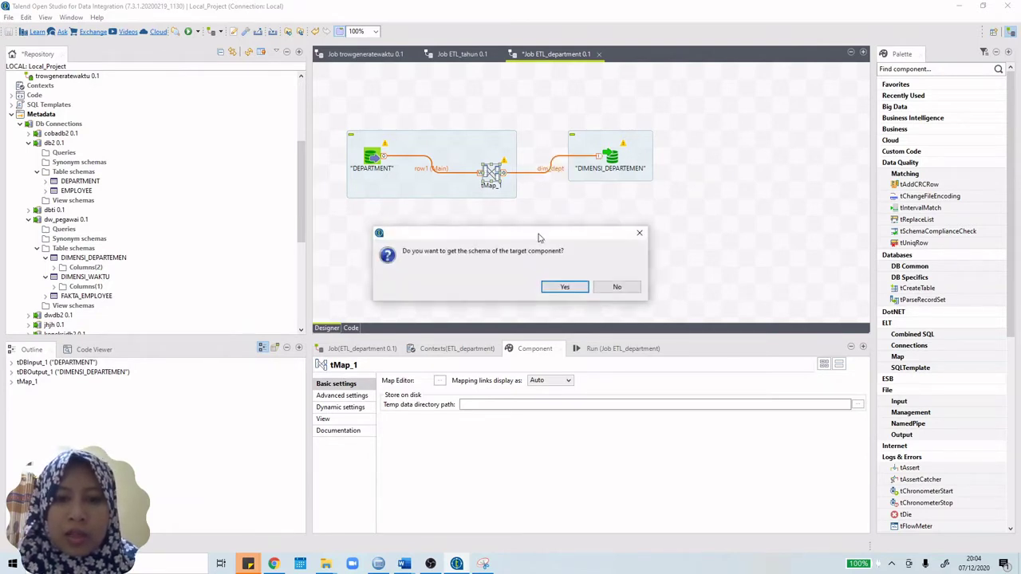
left_click(562, 287)
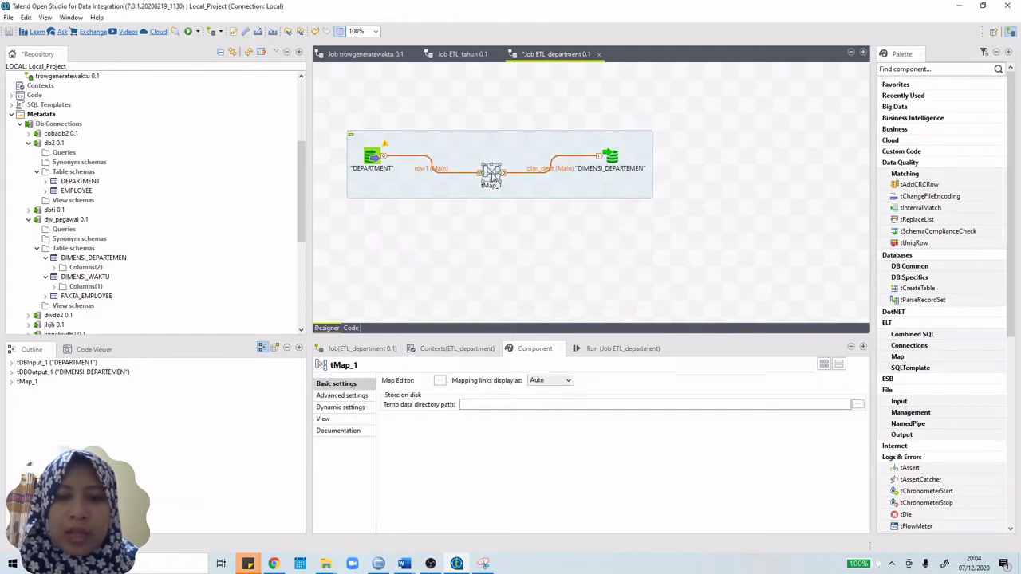
Map row1's DEPTNO and DEPTNAME to the matching dim_dept columns in tMap_1 and apply the mapping
double_click(491, 174)
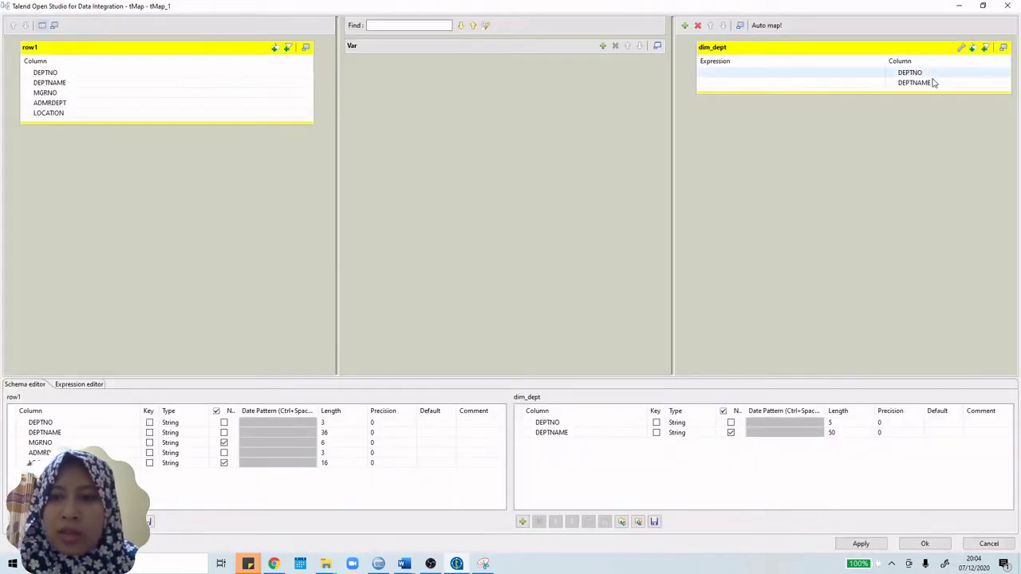
left_click_drag(46, 73, 756, 76)
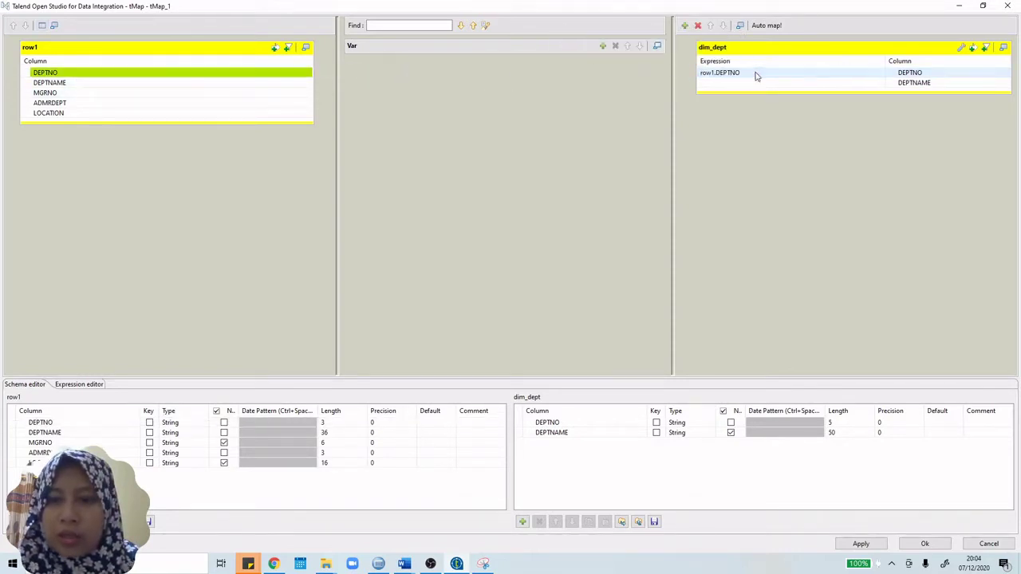
left_click_drag(31, 84, 715, 90)
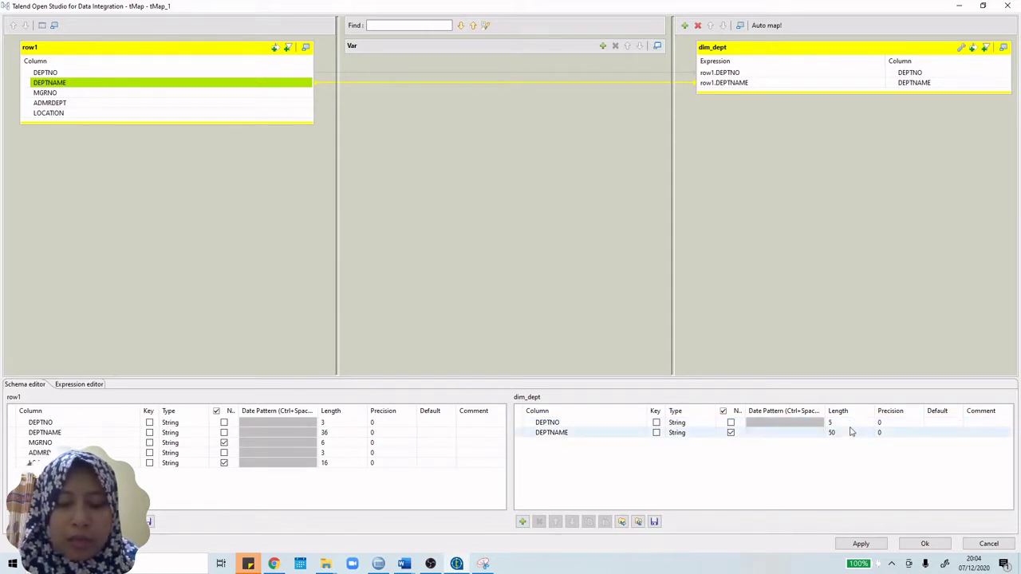
left_click(861, 543)
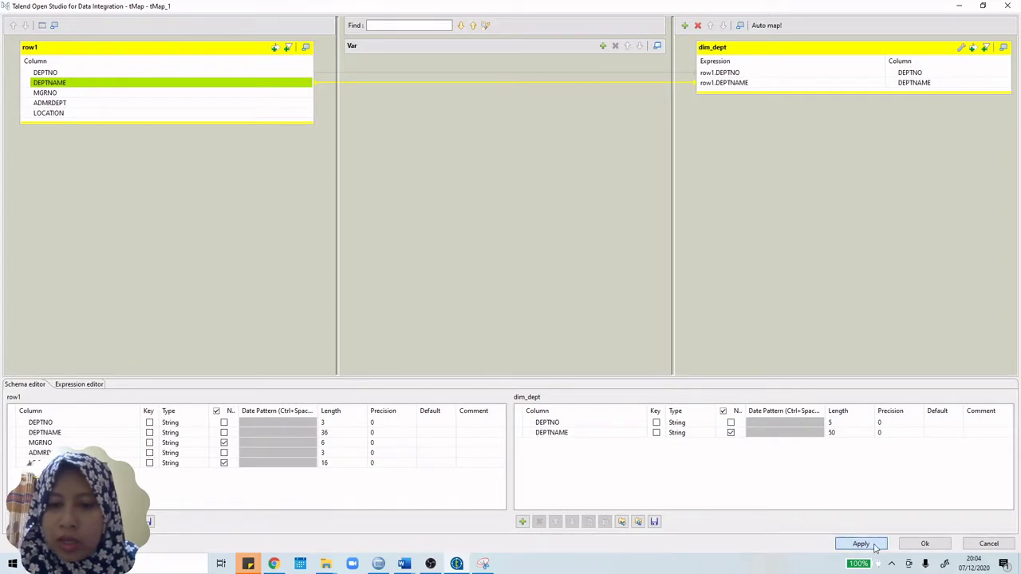
left_click(924, 543)
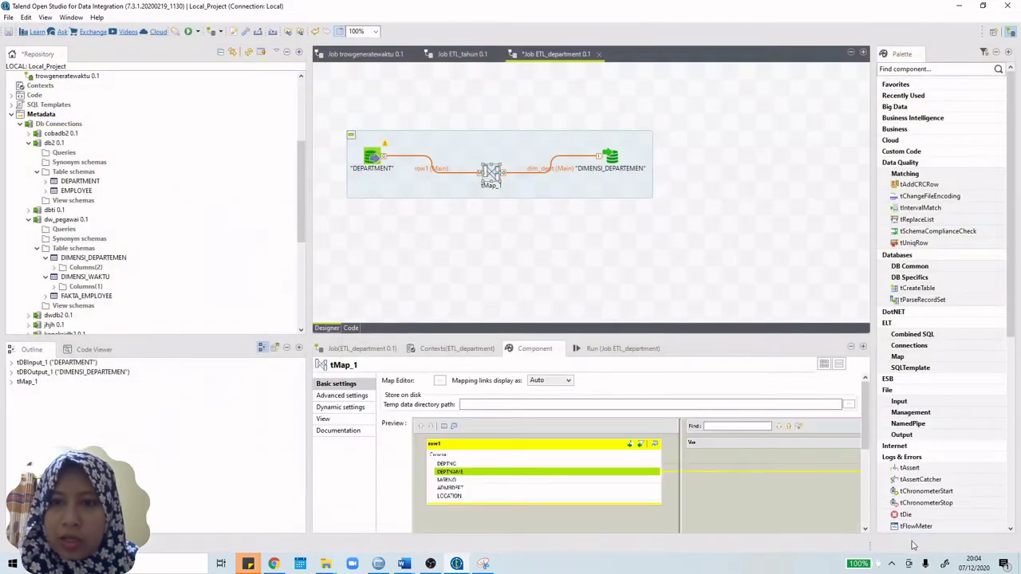
Set the action on data of the DIMENSI_DEPARTEMEN output component to Insert or update
left_click(618, 350)
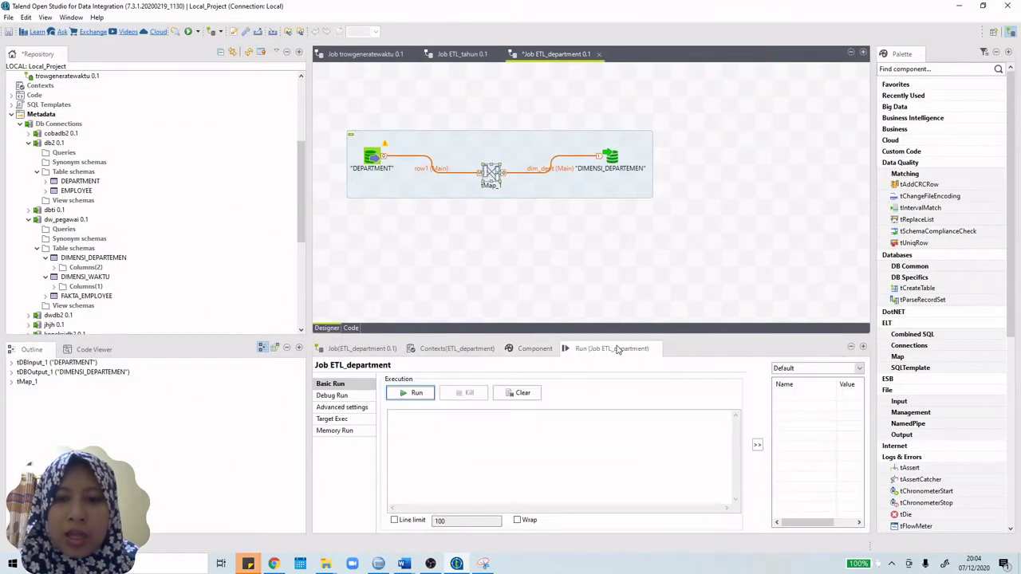
double_click(610, 156)
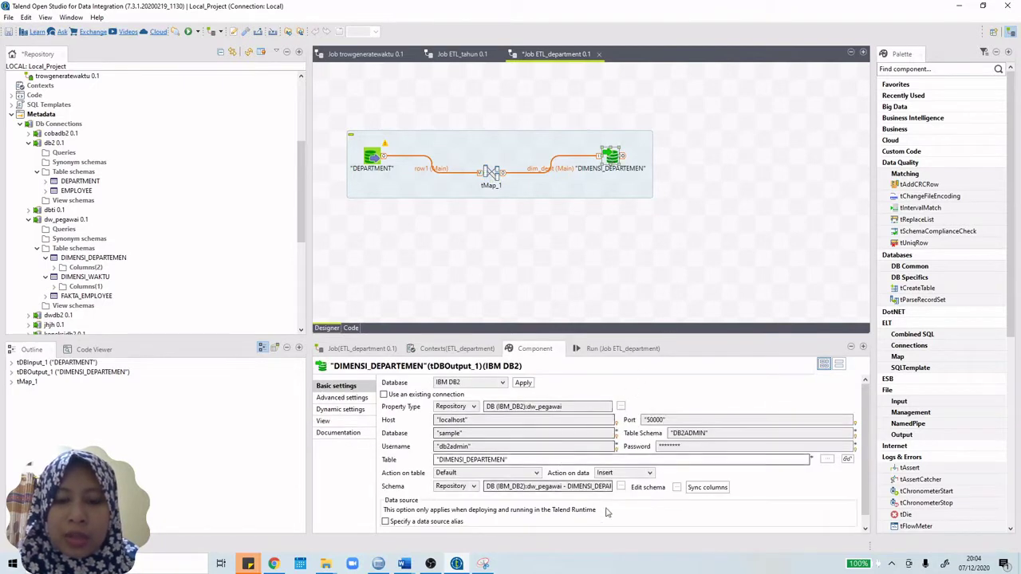
left_click(649, 473)
left_click(622, 503)
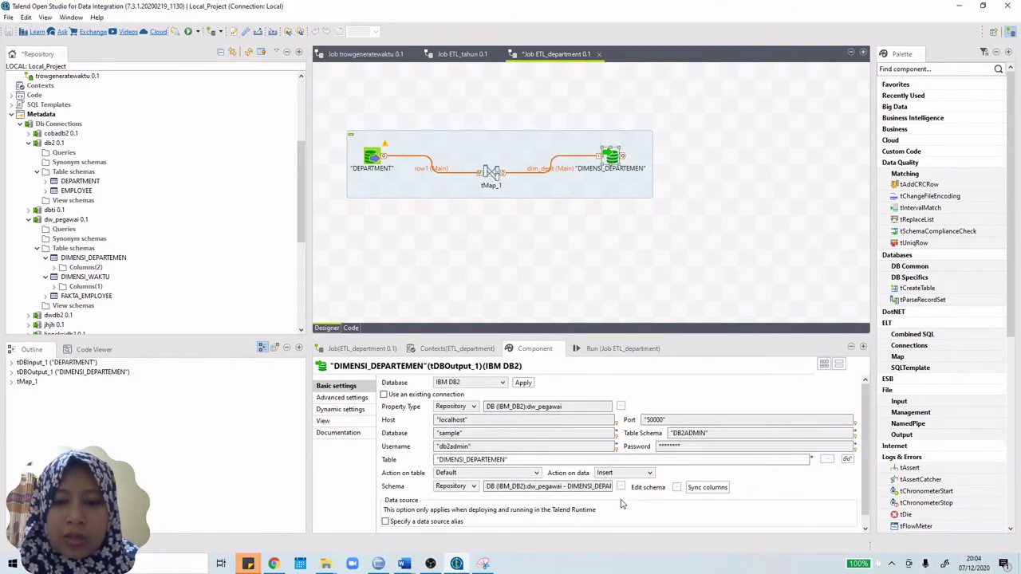
View the schema of the DIMENSI_DEPARTEMEN output beside its dim_dept input and close it
left_click(678, 488)
left_click(512, 303)
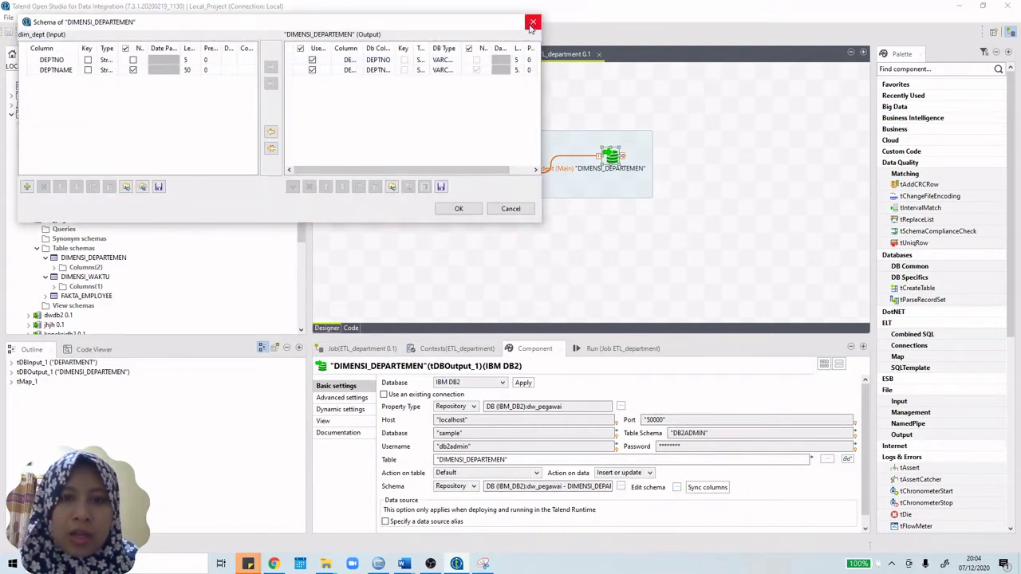
left_click(530, 22)
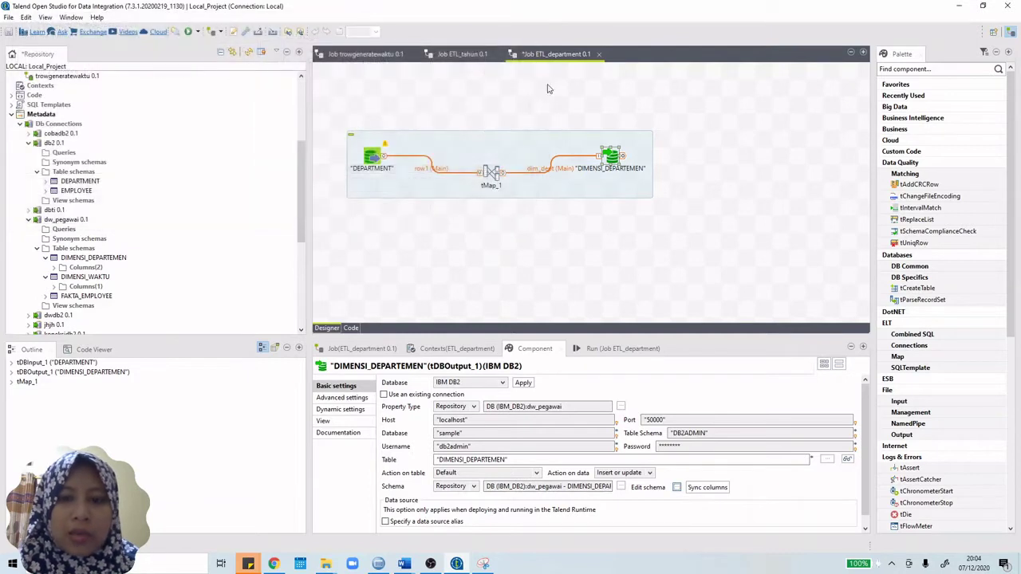
Sync the columns of the DIMENSI_DEPARTEMEN output with its input and recheck the repository schema
left_click(708, 488)
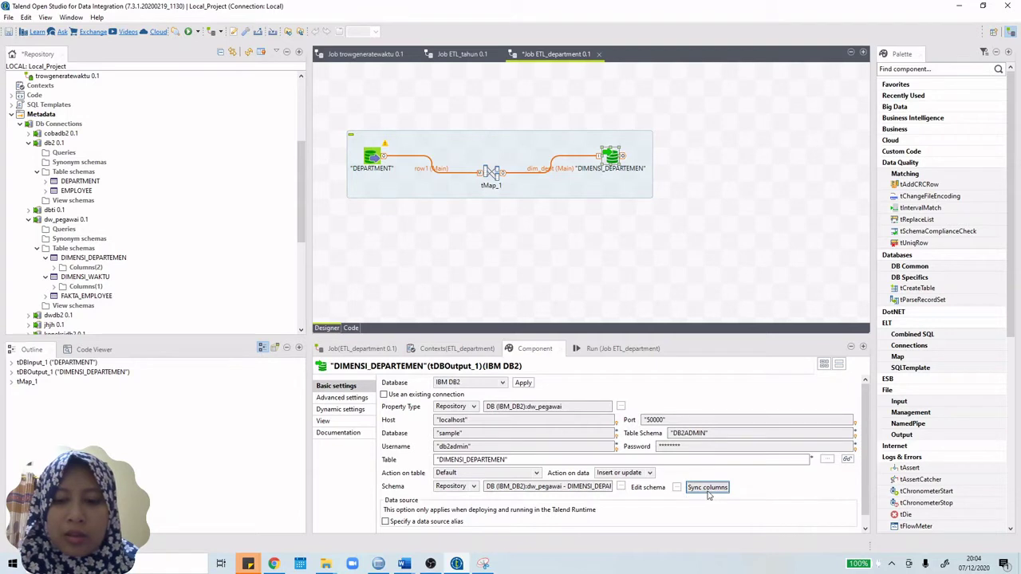
left_click(707, 489)
left_click(677, 488)
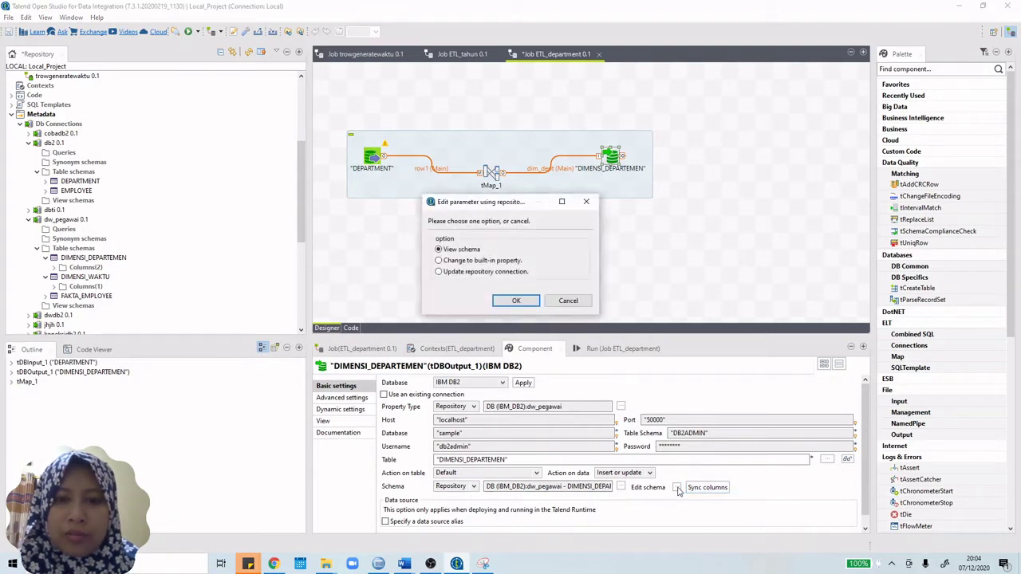
left_click(517, 301)
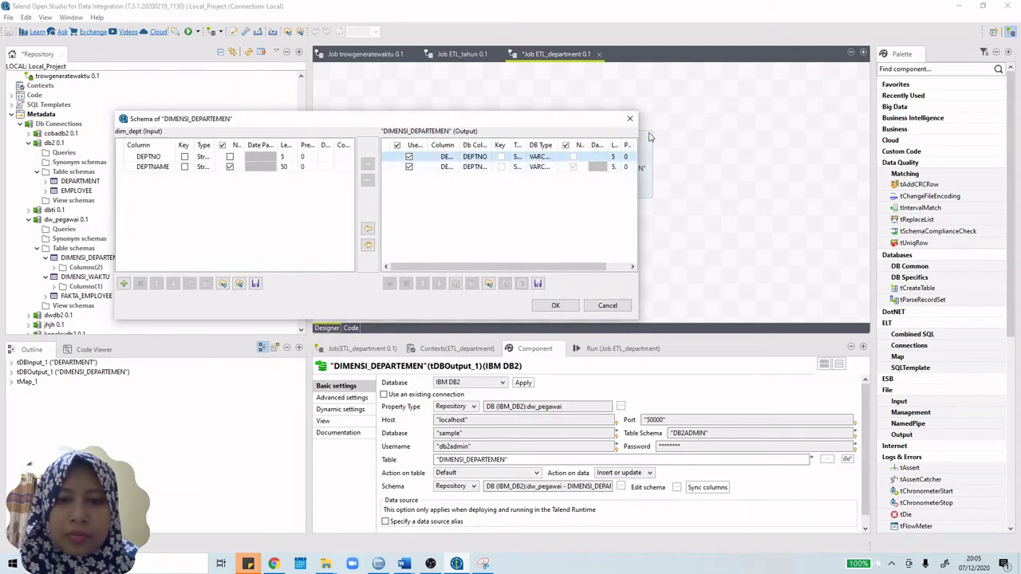
left_click(629, 118)
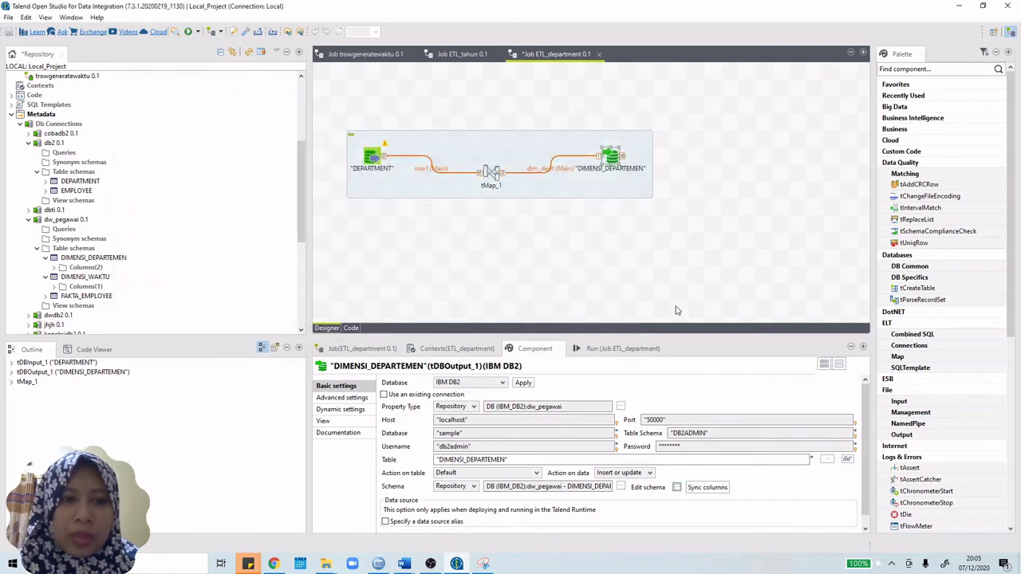
left_click(622, 486)
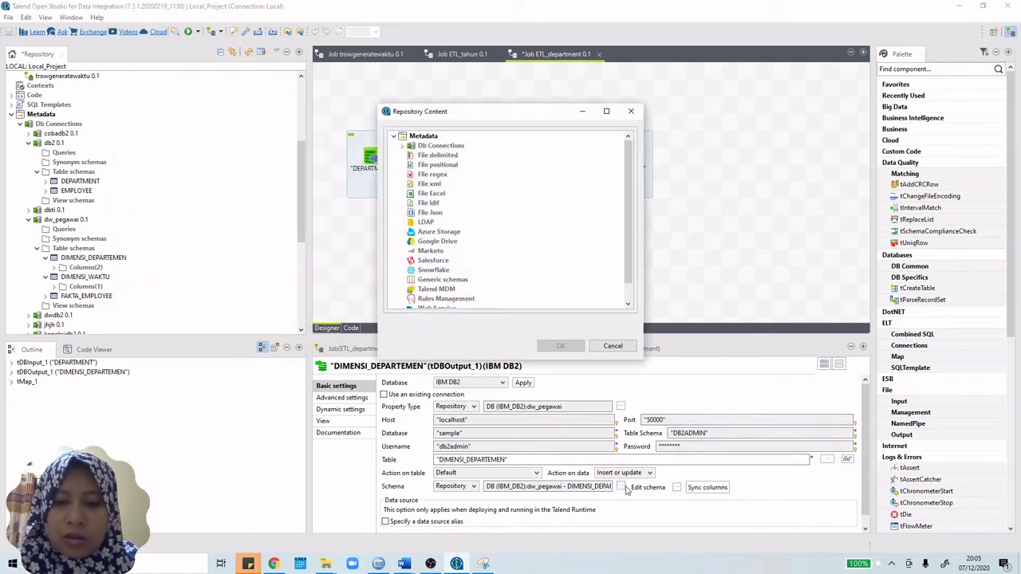
left_click(630, 111)
Change the DIMENSI_DEPARTEMEN output's schema to built-in and mark its DEPTNO column as the key
left_click(677, 487)
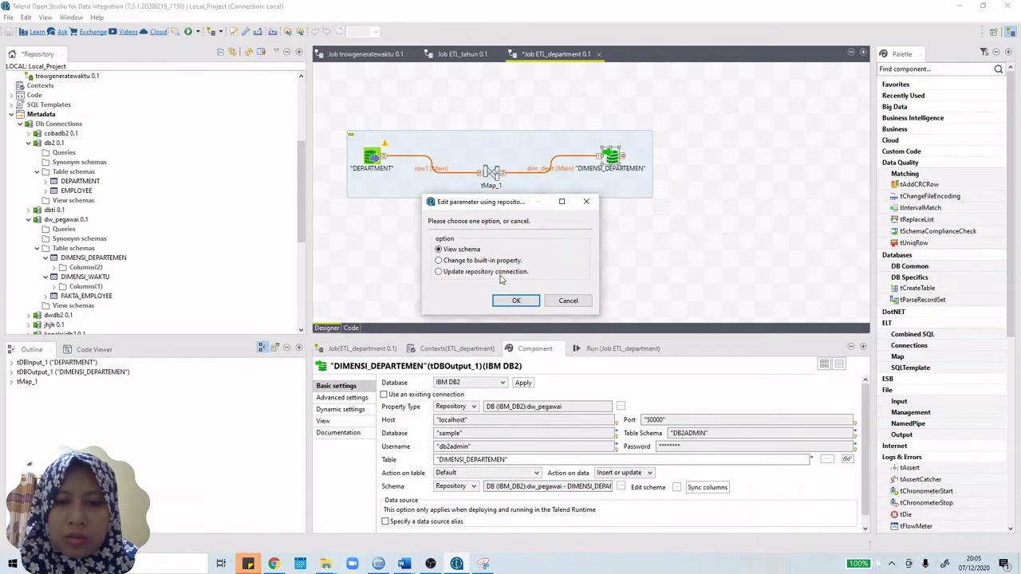
left_click(513, 300)
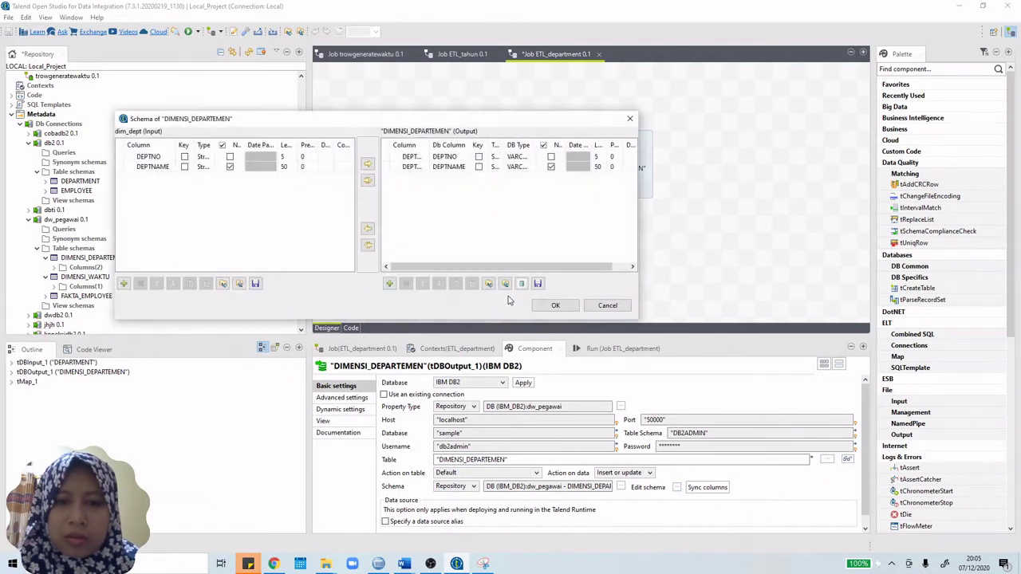
left_click(478, 156)
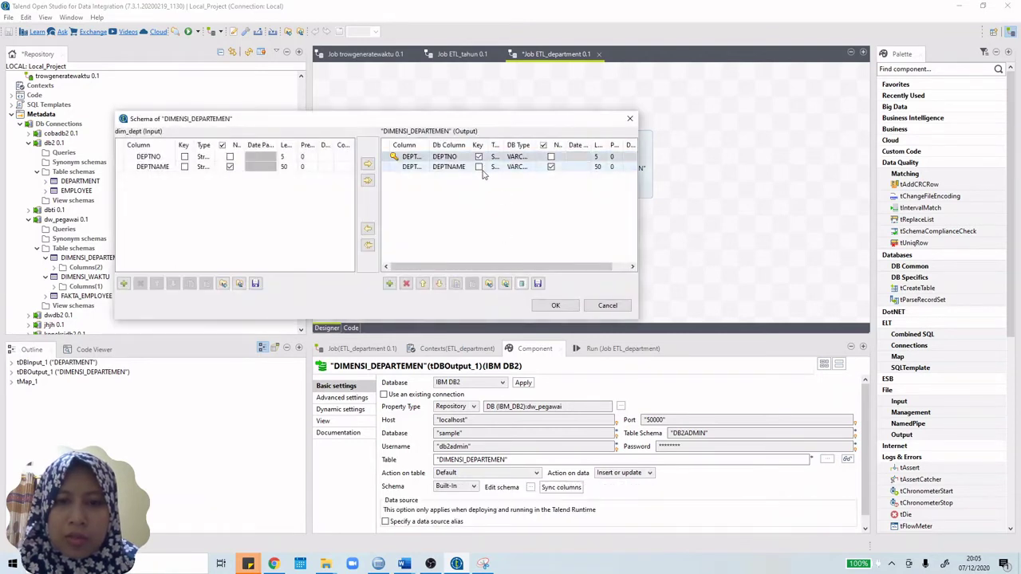
left_click(481, 168)
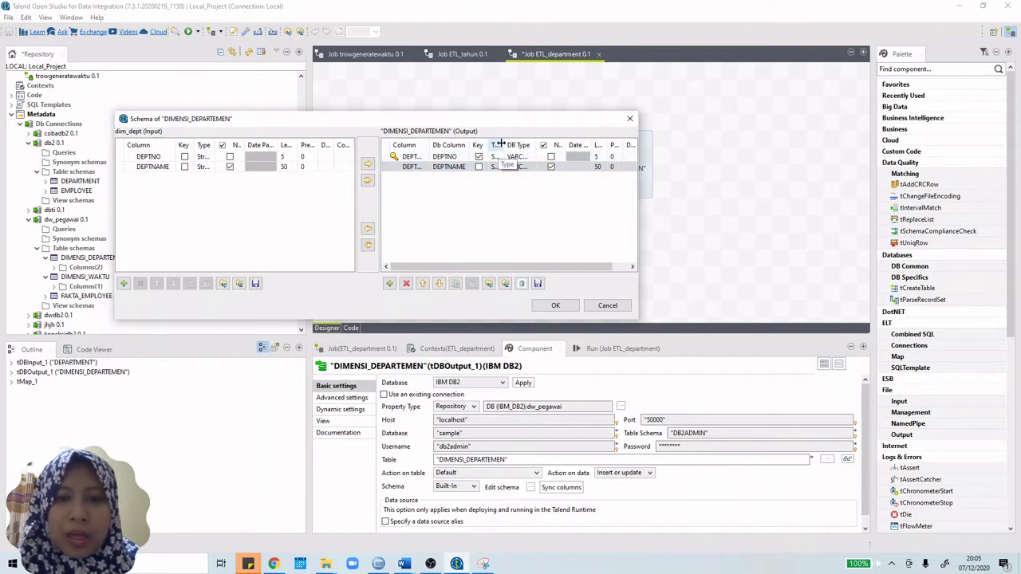
mouse_move(500, 144)
left_mouse_down()
mouse_move(533, 144)
mouse_move(517, 144)
left_mouse_up()
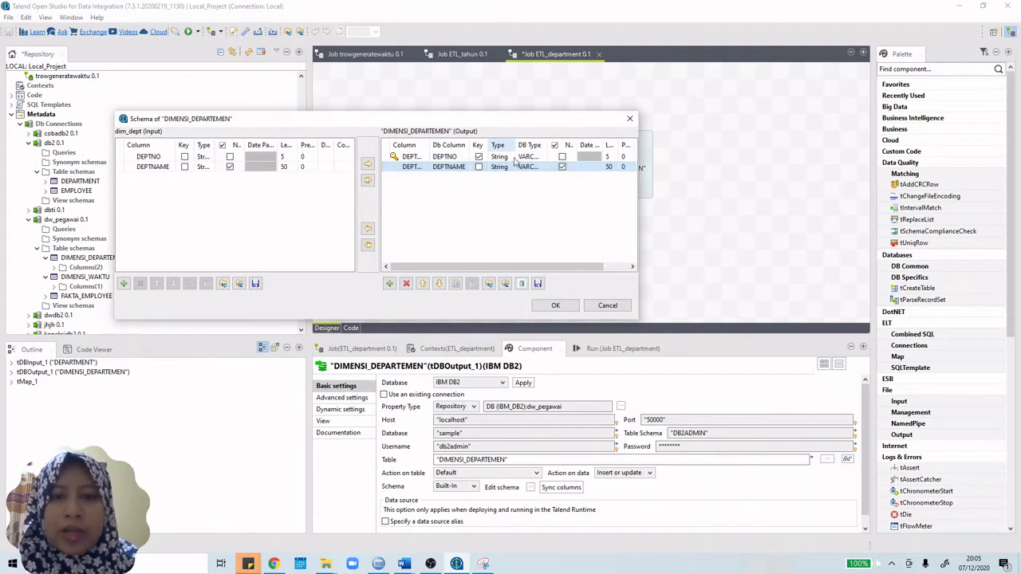
left_click(555, 307)
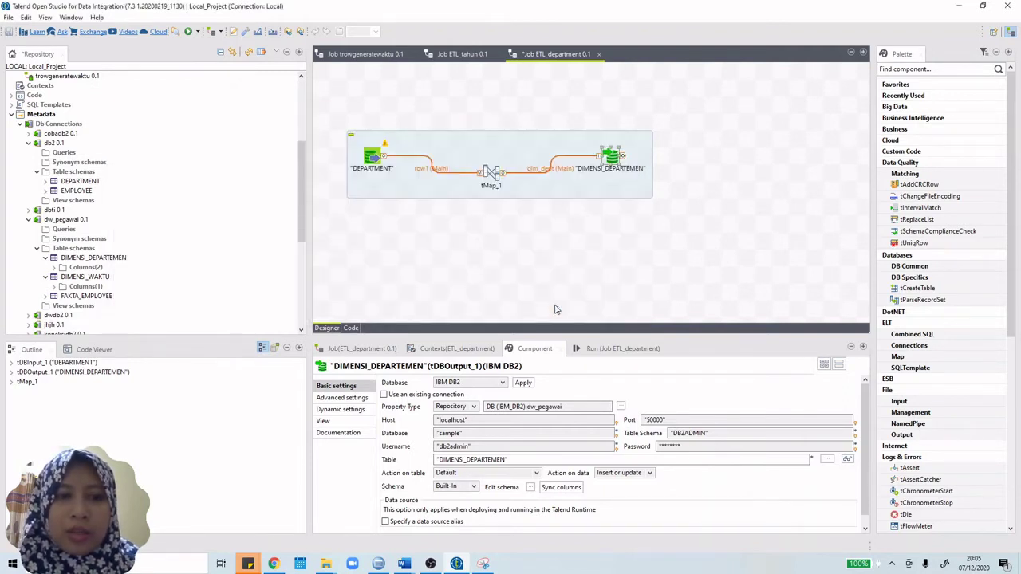
Run the ETL_department job to load the department dimension table
left_click(585, 354)
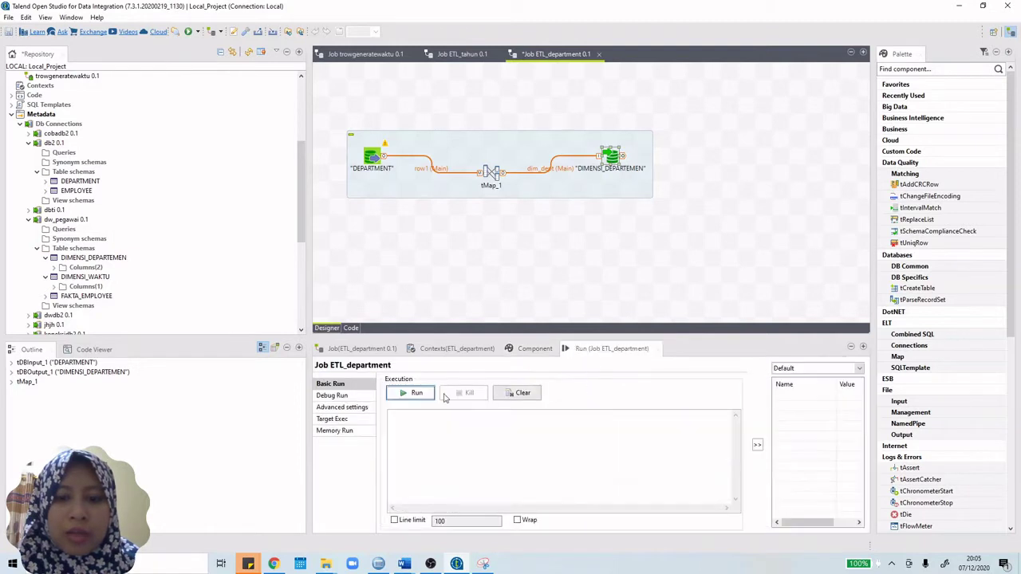
left_click(416, 394)
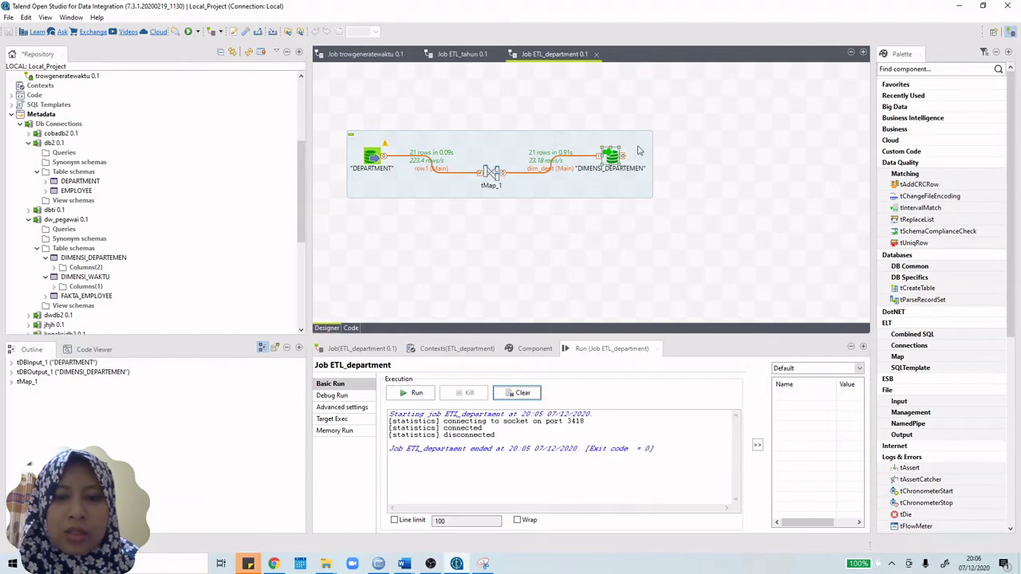
Switch to IBM Data Studio and run select * from db2admin.dimensi_departemen to check the loaded rows
left_click(379, 563)
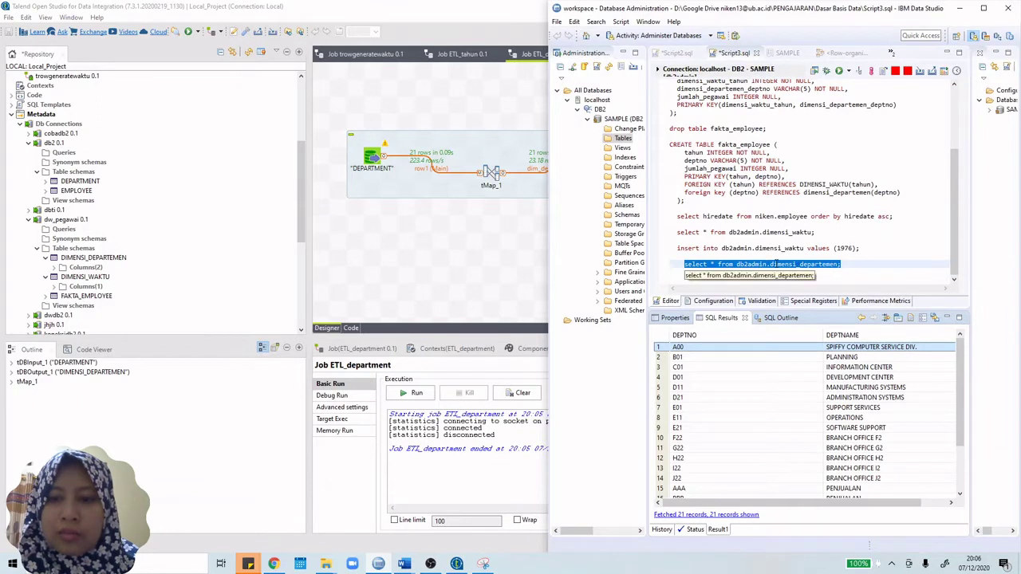
left_click(773, 264)
left_click_drag(850, 264, 674, 264)
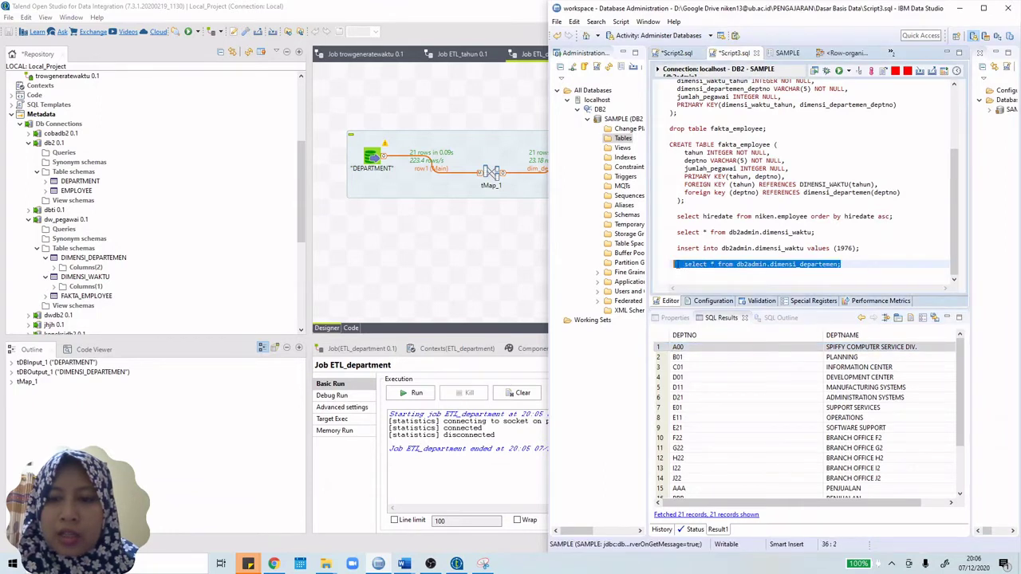
left_click(838, 70)
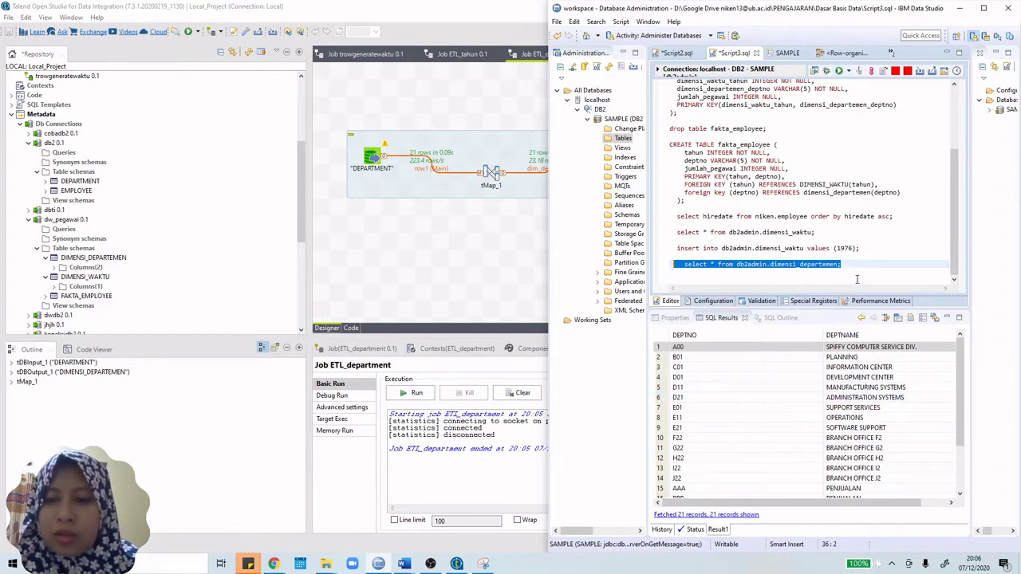
Review the ETL section of the Word document, from the DIMENSI_WAKTU job to the Fakta Employee heading
left_click(475, 279)
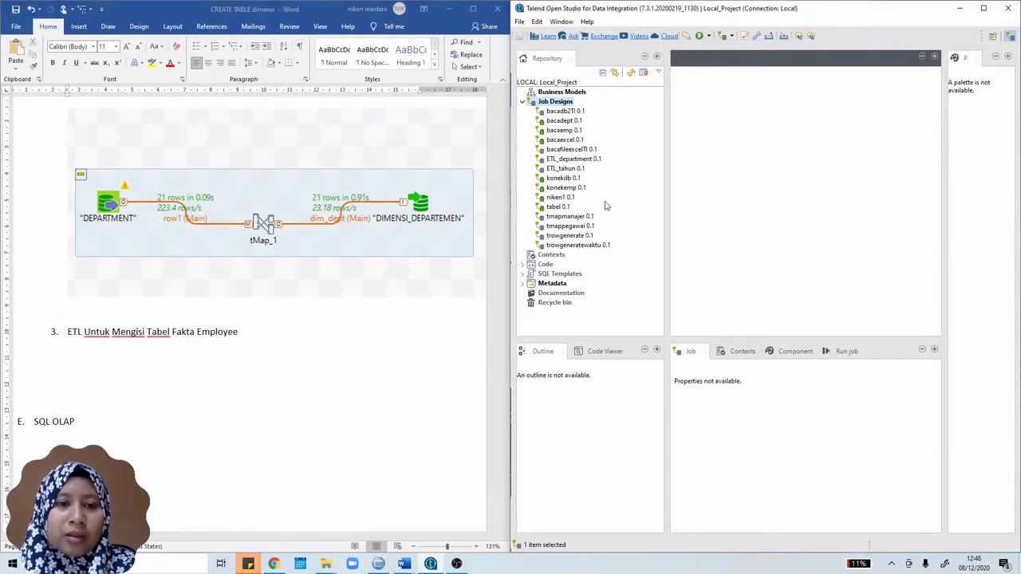
scroll(446, 278, "up", 4)
scroll(446, 278, "up", 2)
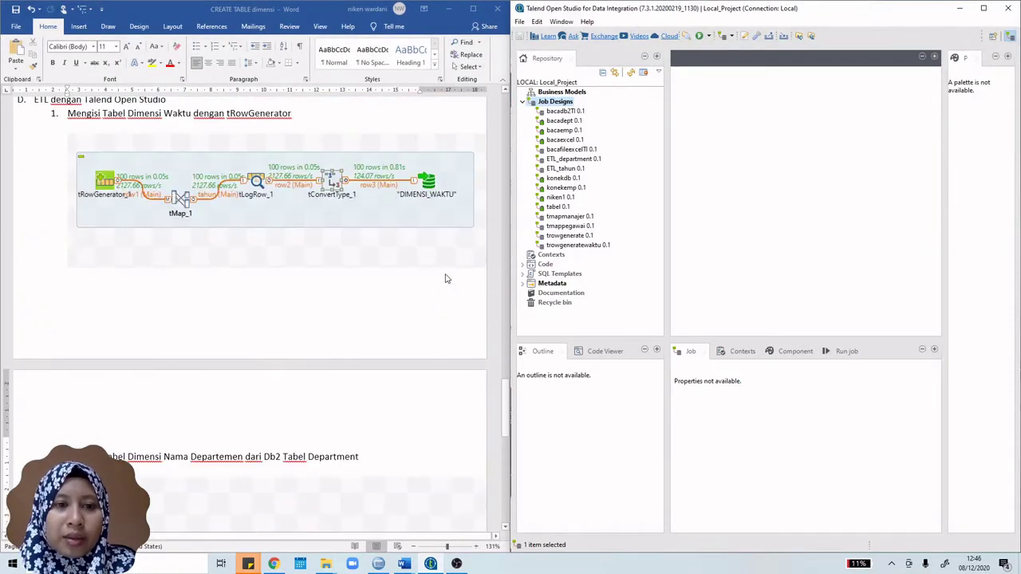
scroll(447, 278, "down", 5)
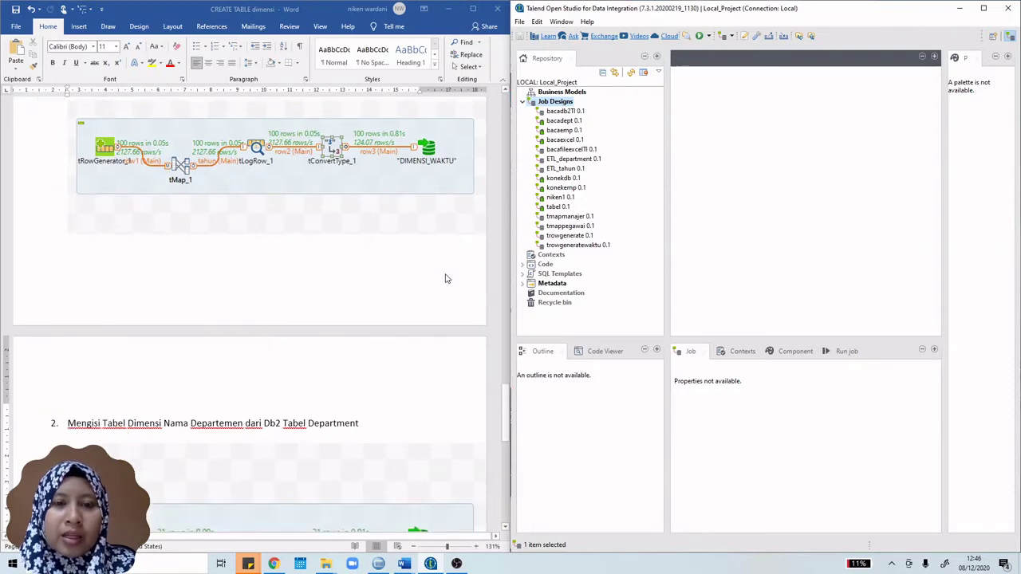
scroll(447, 279, "down", 1)
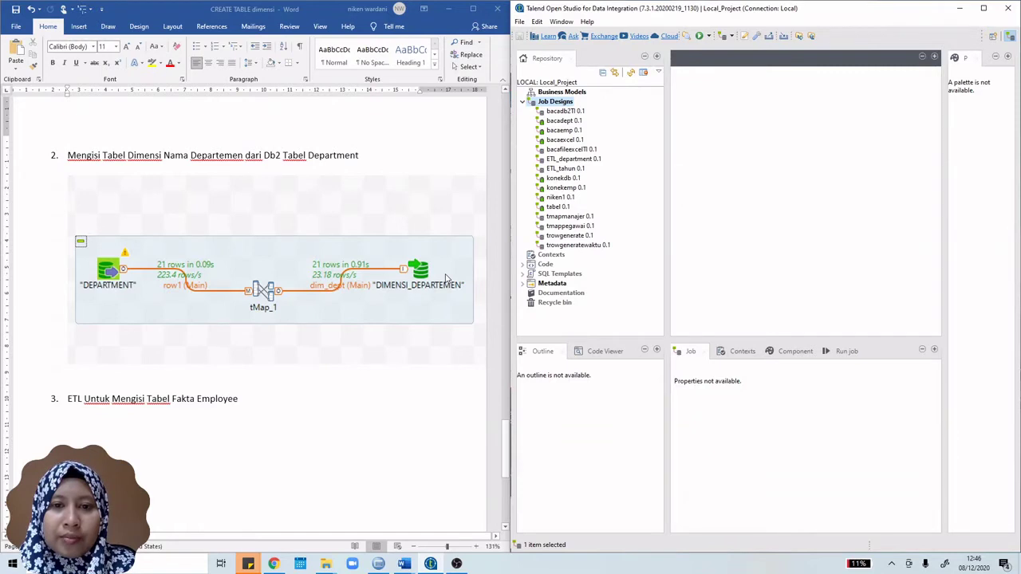
Create a new Talend job named ETL_faktapegawai under Job Designs
right_click(558, 103)
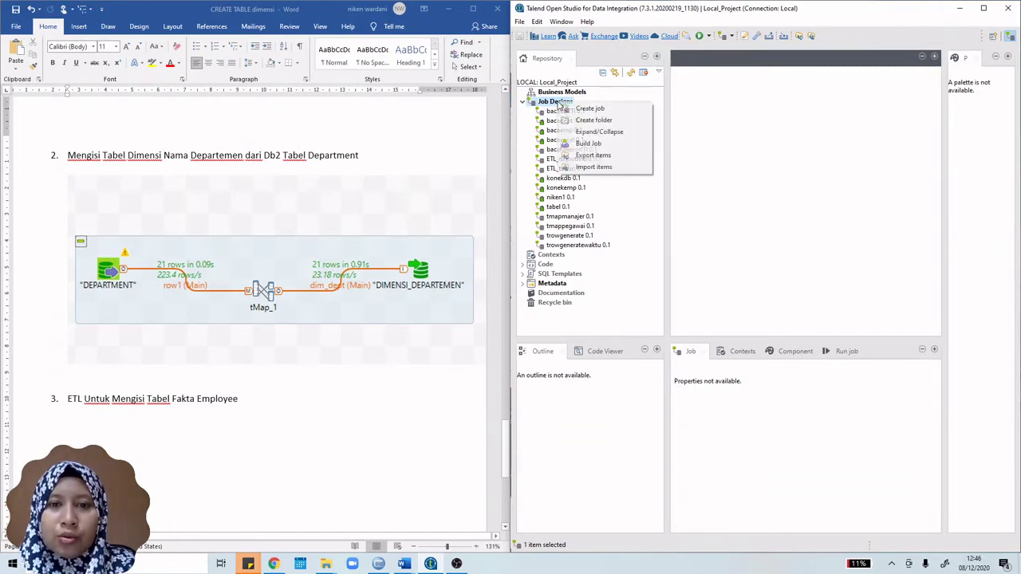
left_click(591, 110)
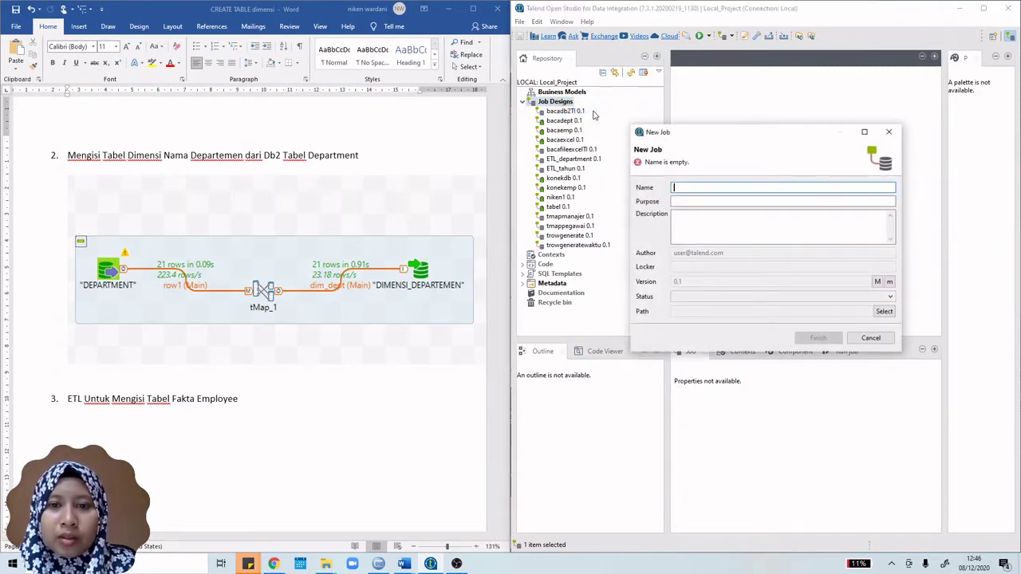
type("ETL_faktapegawai")
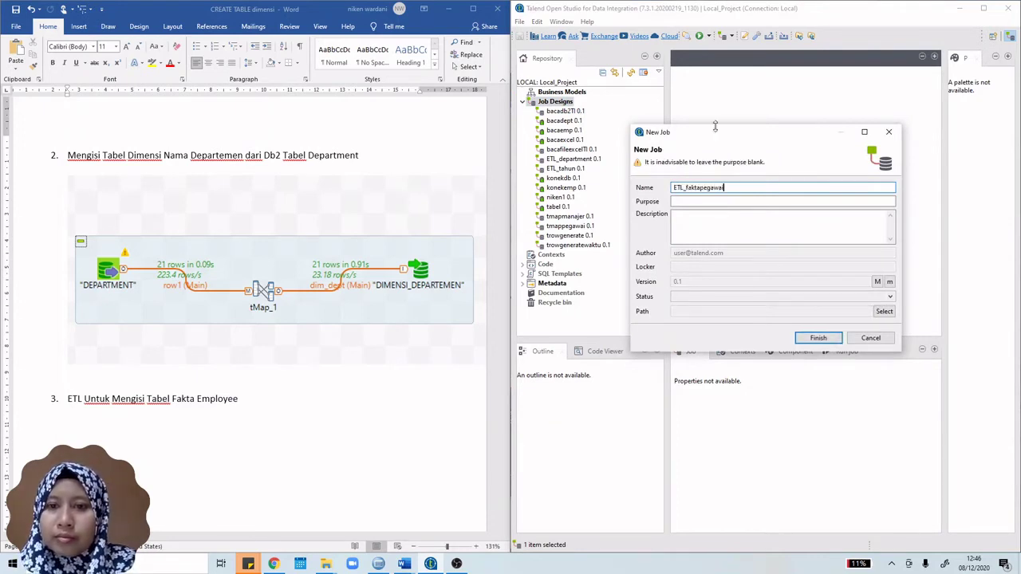
left_click(809, 338)
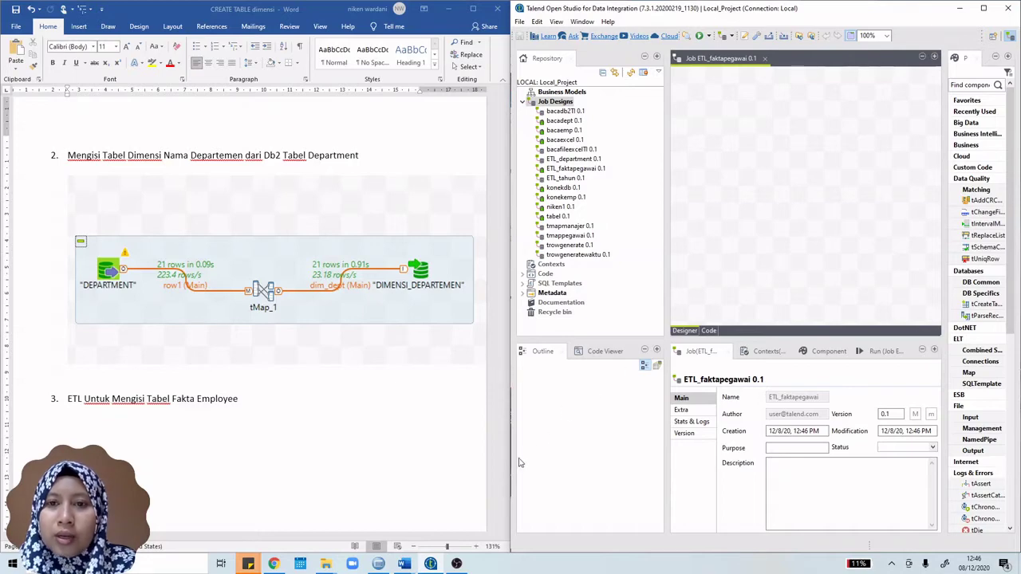
Switch to IBM Data Studio and run the query counting empno as pegawai_baru per workdept and year(hiredate), ordered by tahun
left_click(380, 564)
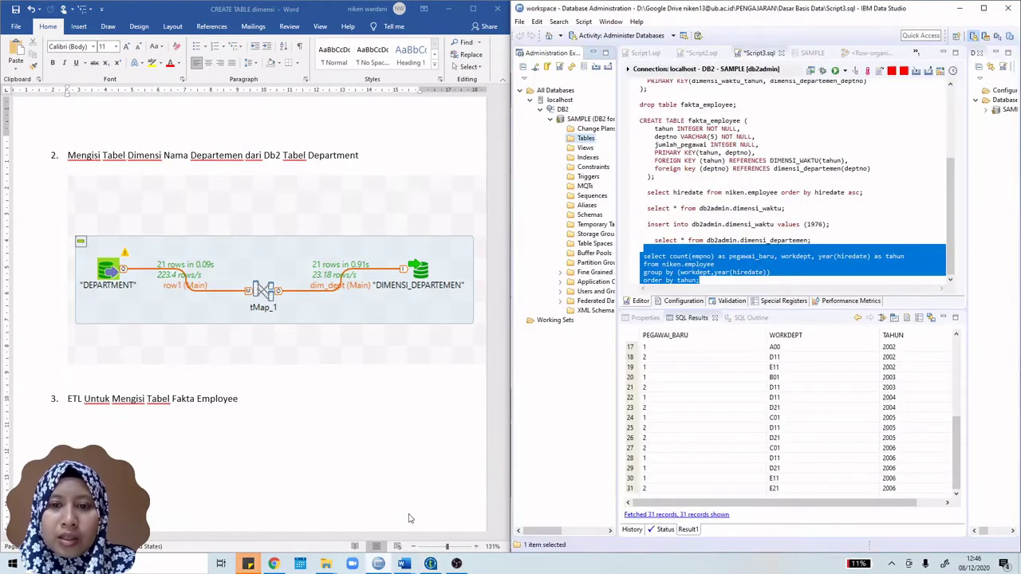
left_click_drag(703, 279, 641, 257)
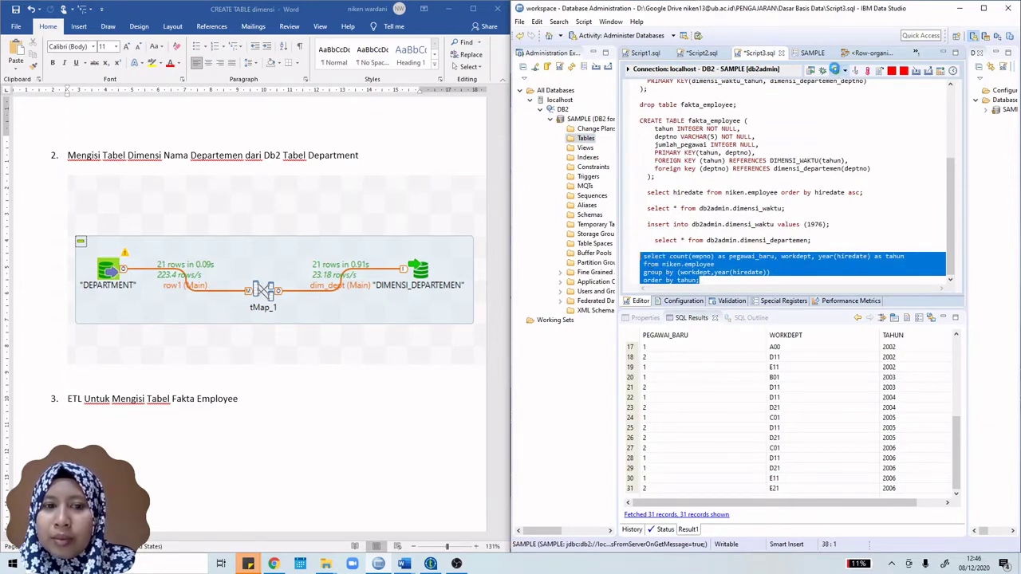
left_click(834, 70)
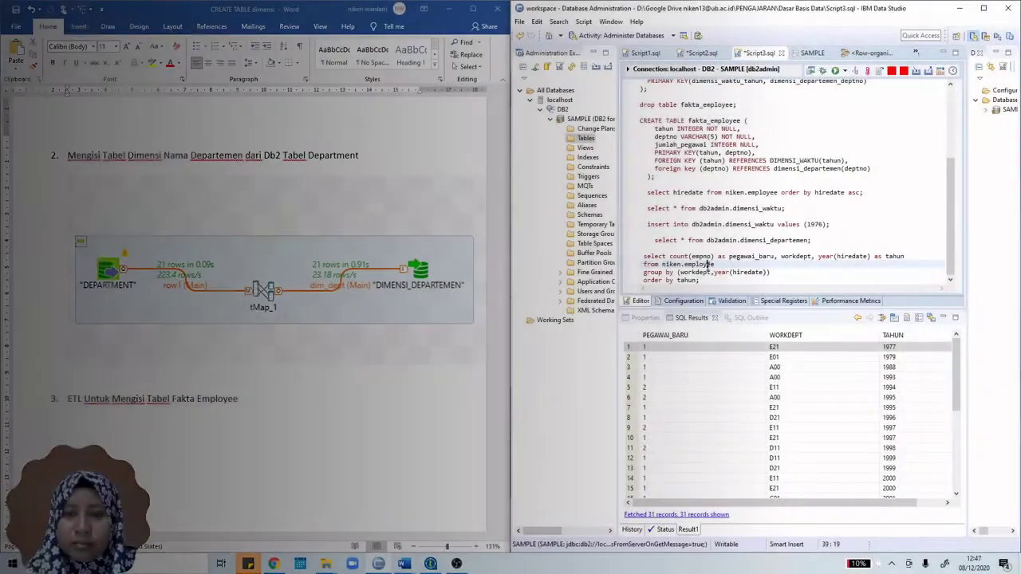
left_click(708, 266)
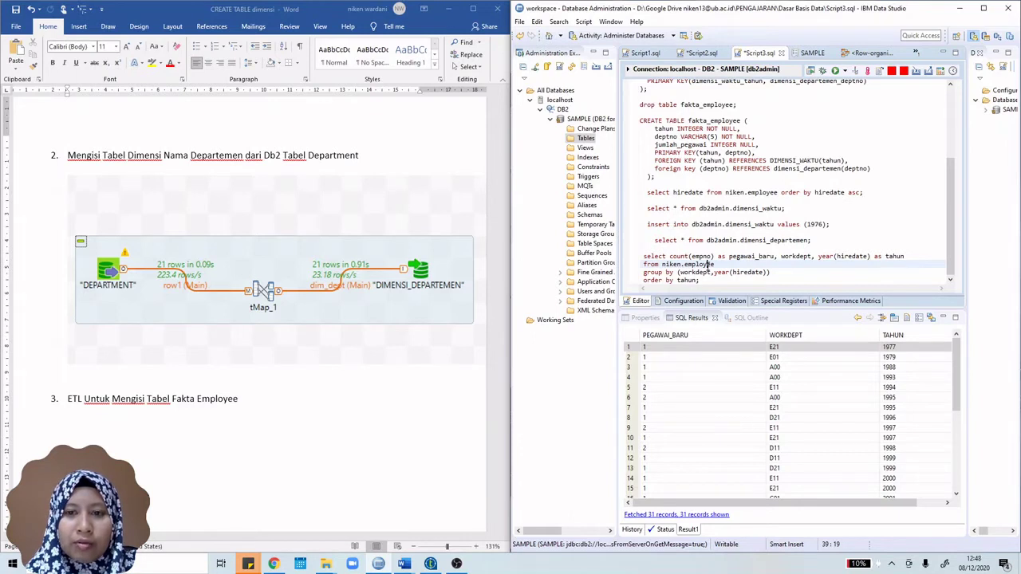
Review the Word document's Information Package and Star Schema sections, down to the Fakta Employee ETL heading
left_click(484, 376)
left_click_drag(505, 446, 496, 182)
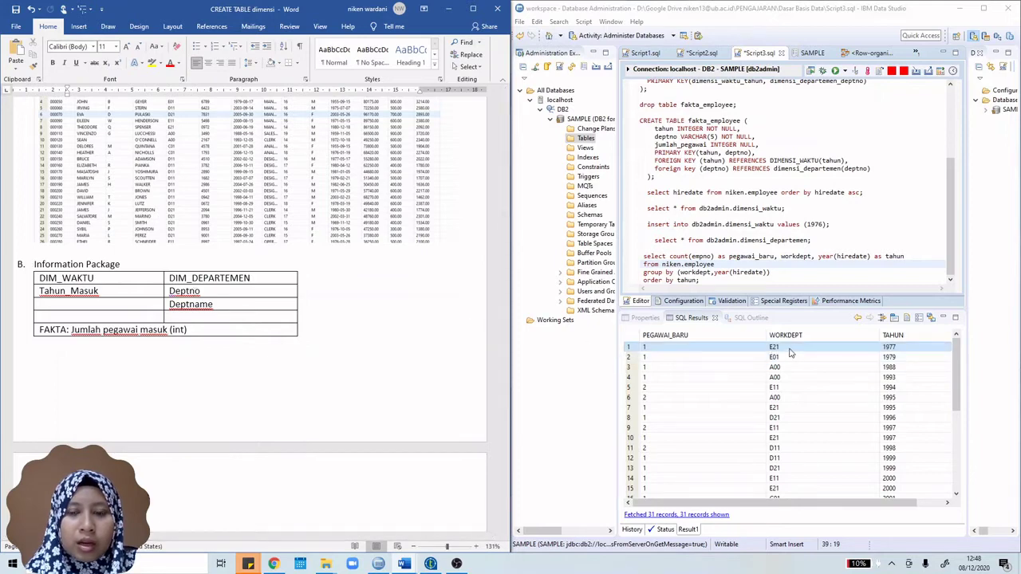
scroll(417, 353, "down", 4)
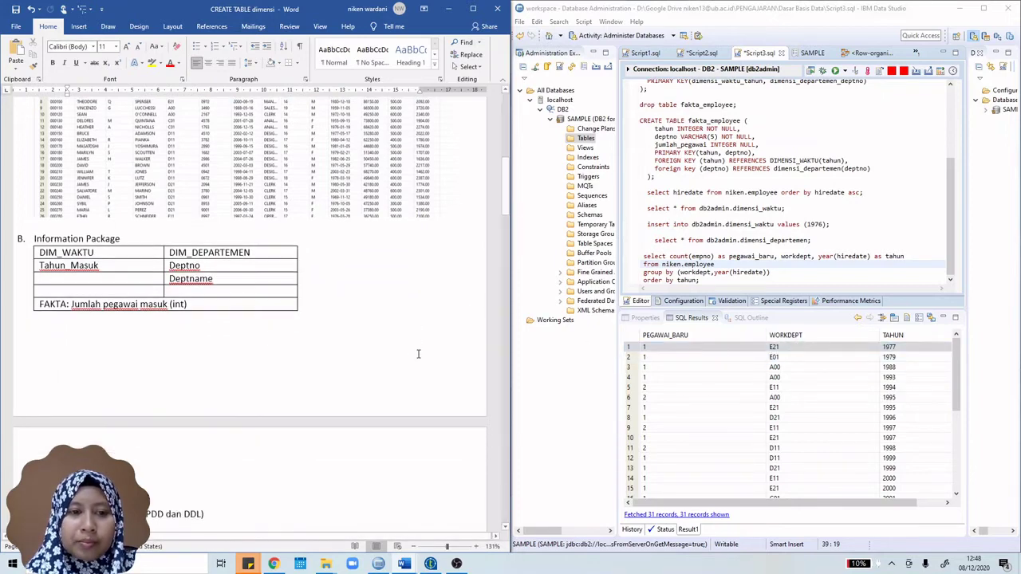
scroll(417, 353, "down", 15)
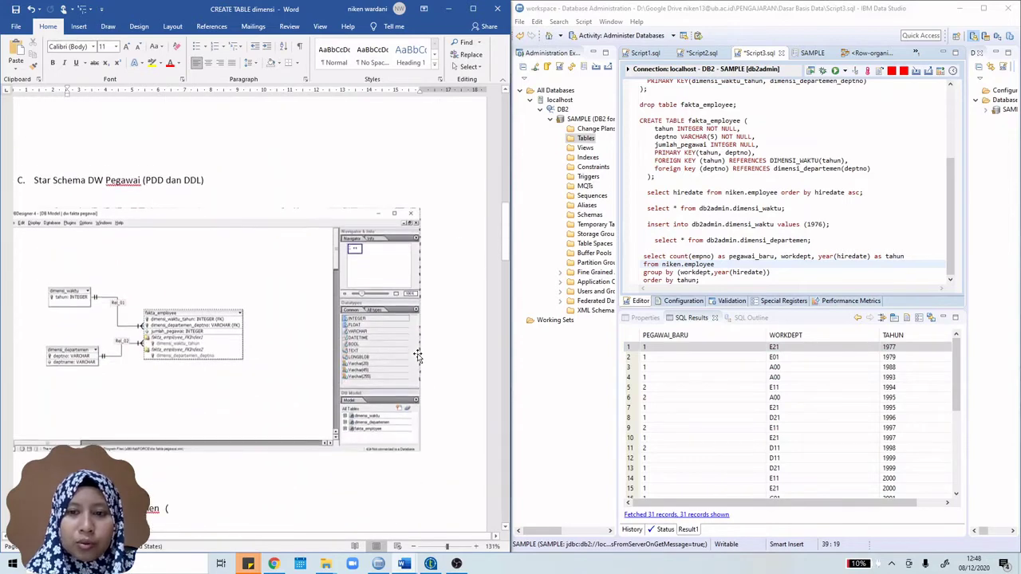
scroll(417, 353, "down", 15)
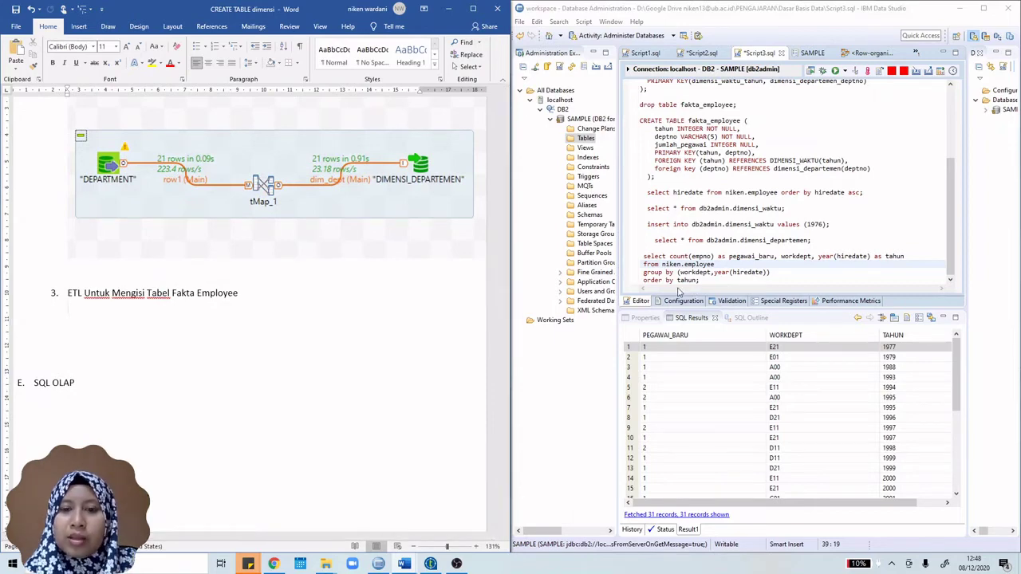
Switch back to Talend and expand the db2 connection under Metadata to show its DEPARTMENT and EMPLOYEE table schemas
left_click(960, 8)
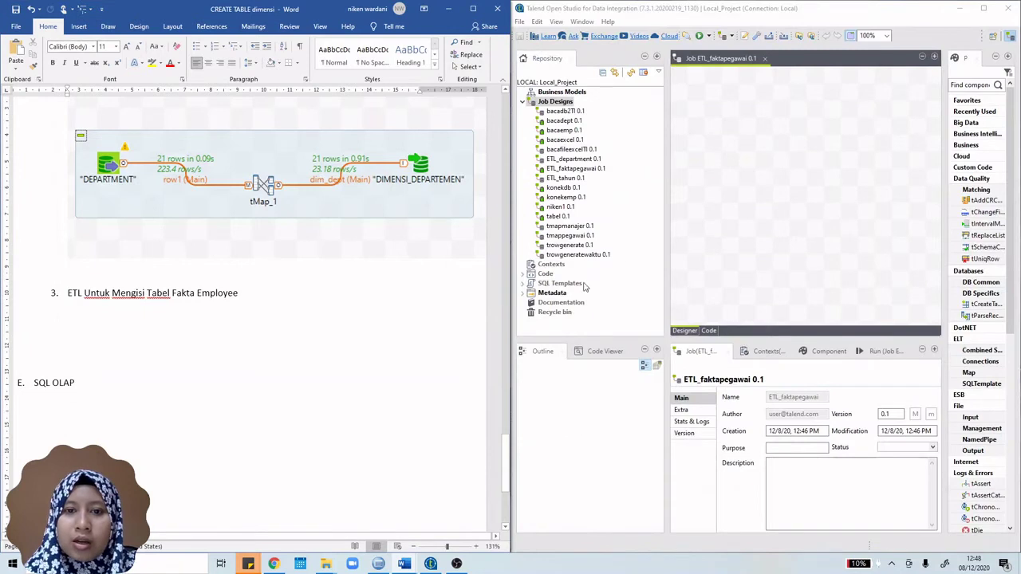
left_click(524, 294)
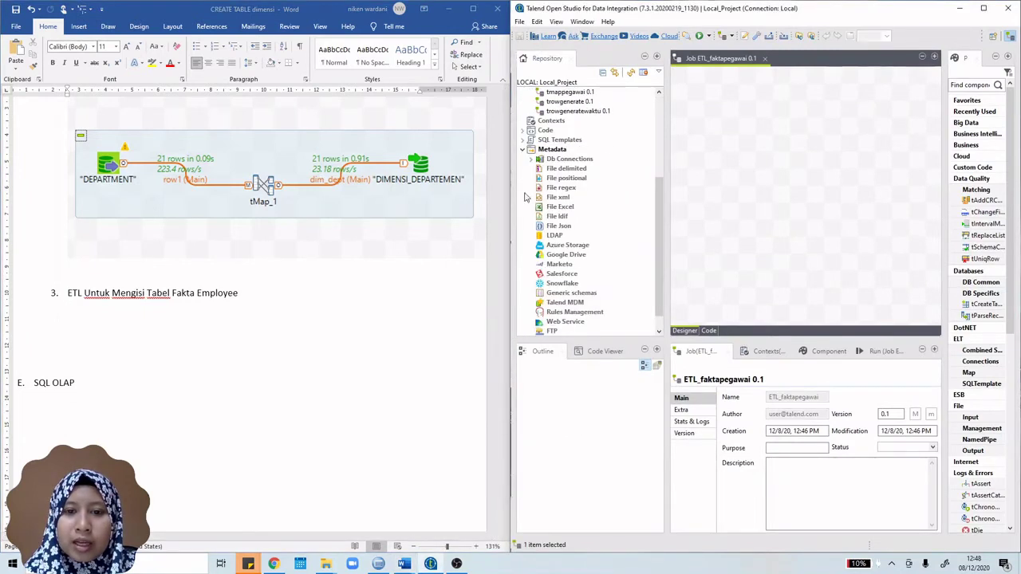
left_click(535, 160)
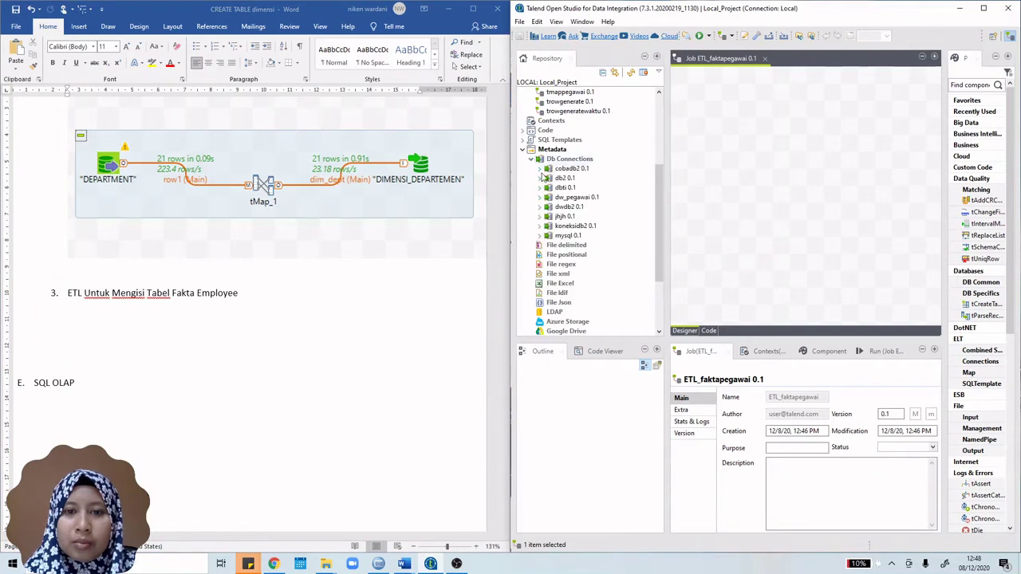
left_click(539, 178)
left_click(547, 207)
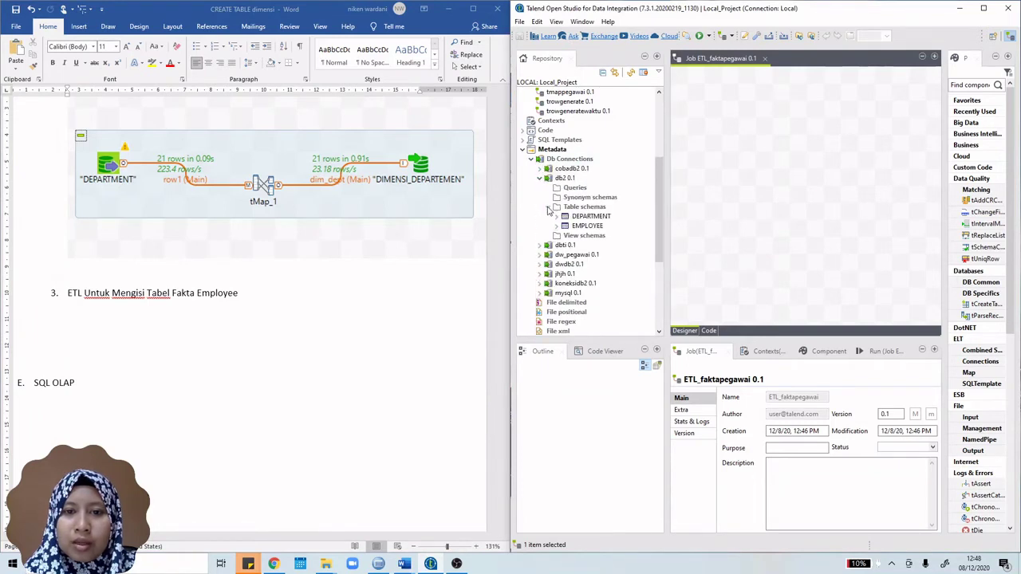
left_click(579, 217)
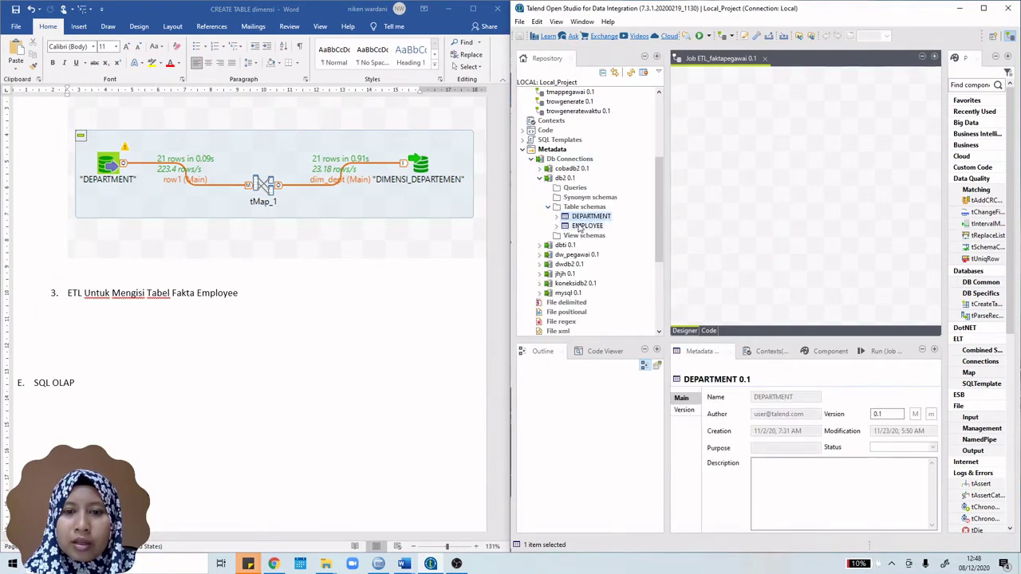
left_click(585, 227)
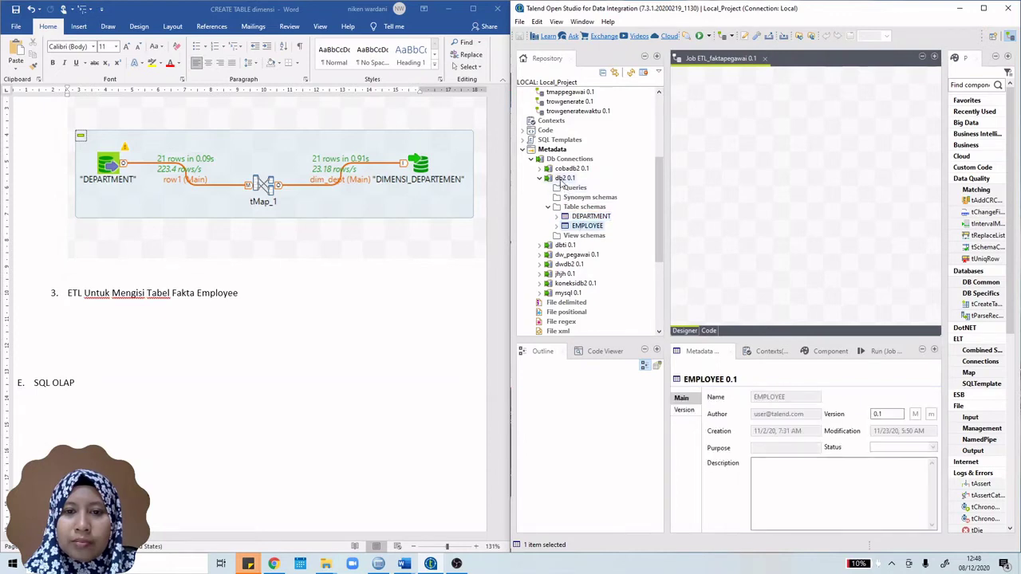
Open the SQL Builder for editing queries on the db2 connection
left_click(565, 177)
left_click(567, 188)
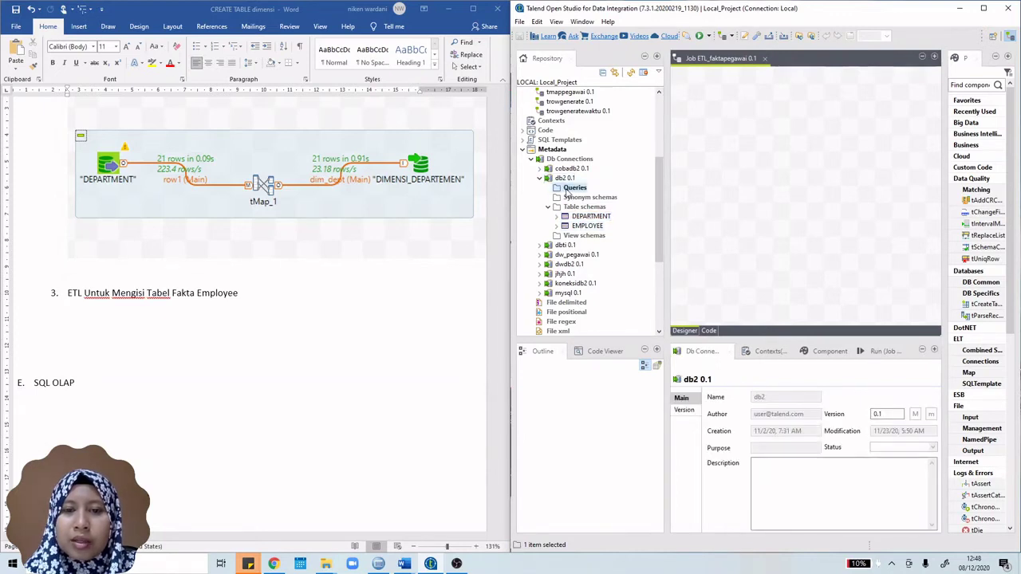
right_click(567, 192)
left_click(564, 181)
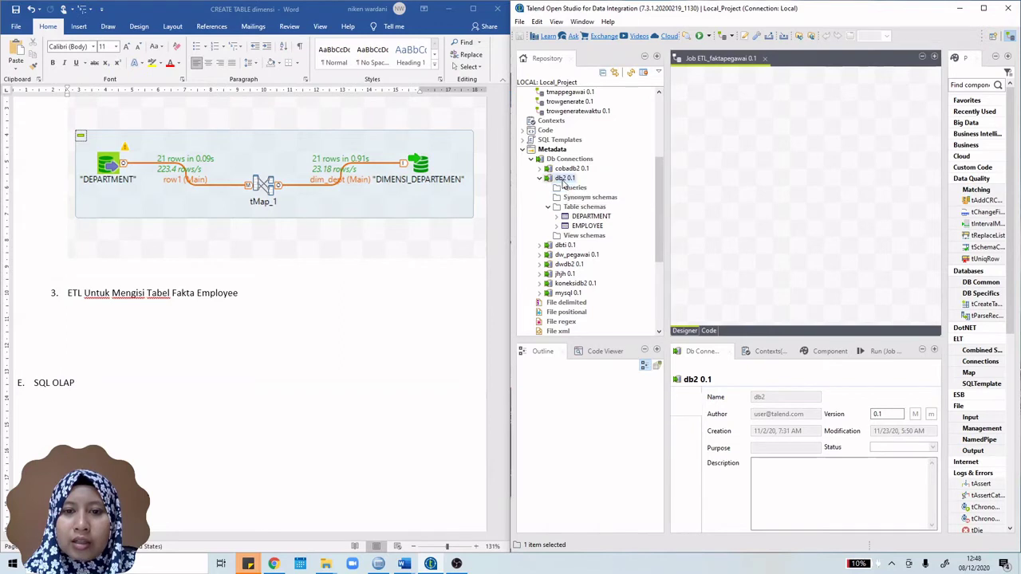
right_click(564, 182)
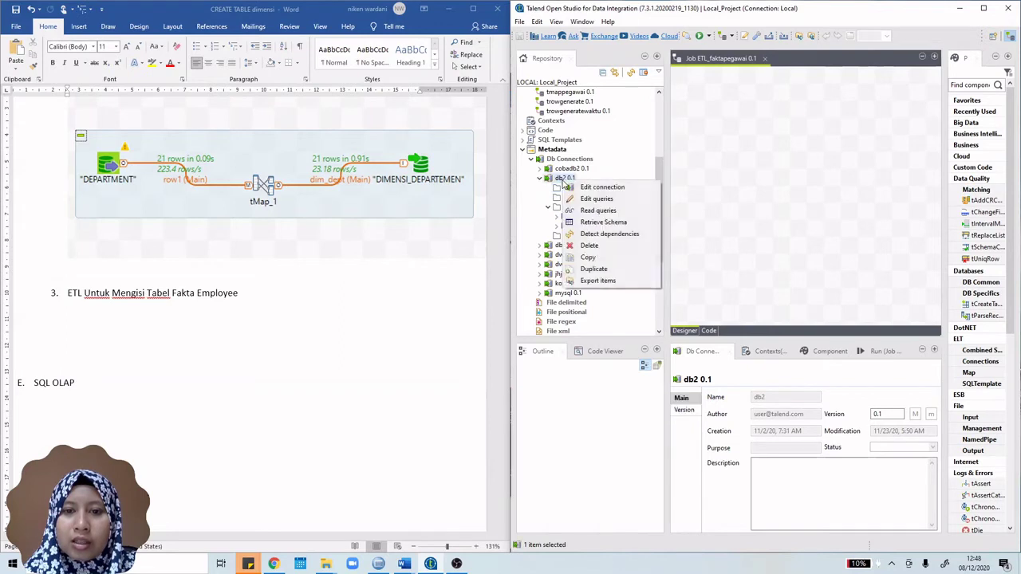
left_click(588, 200)
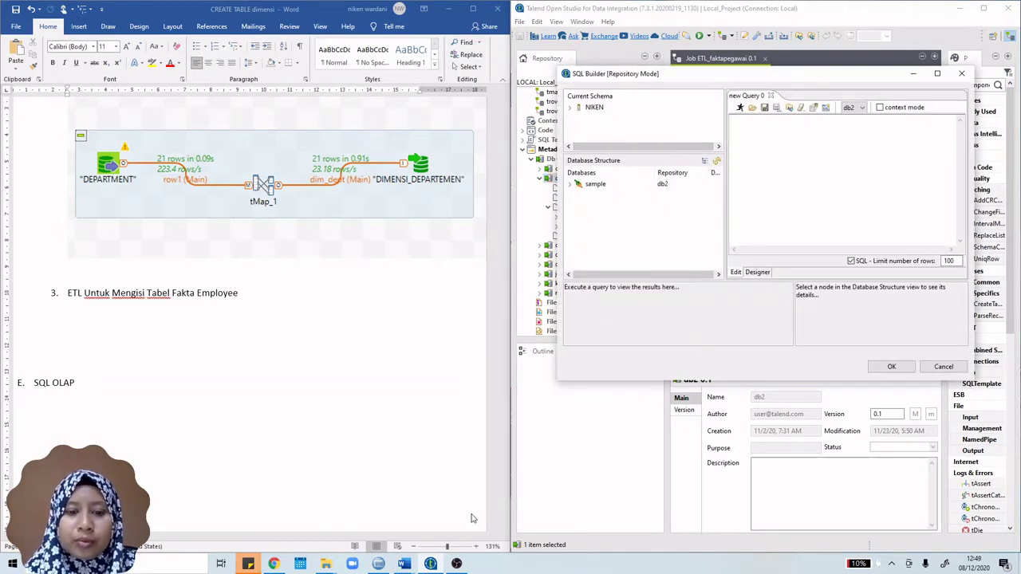
Copy the query counting empno as pegawai_baru by workdept and year(hiredate) as tahun from IBM Data Studio into Talend's SQL Builder
left_click(384, 564)
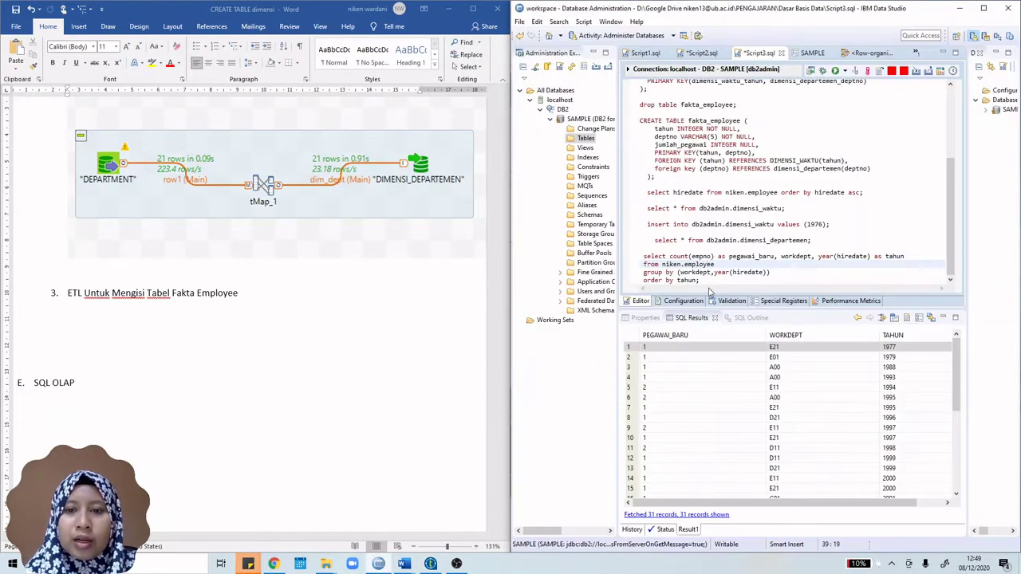
left_click_drag(673, 276, 635, 257)
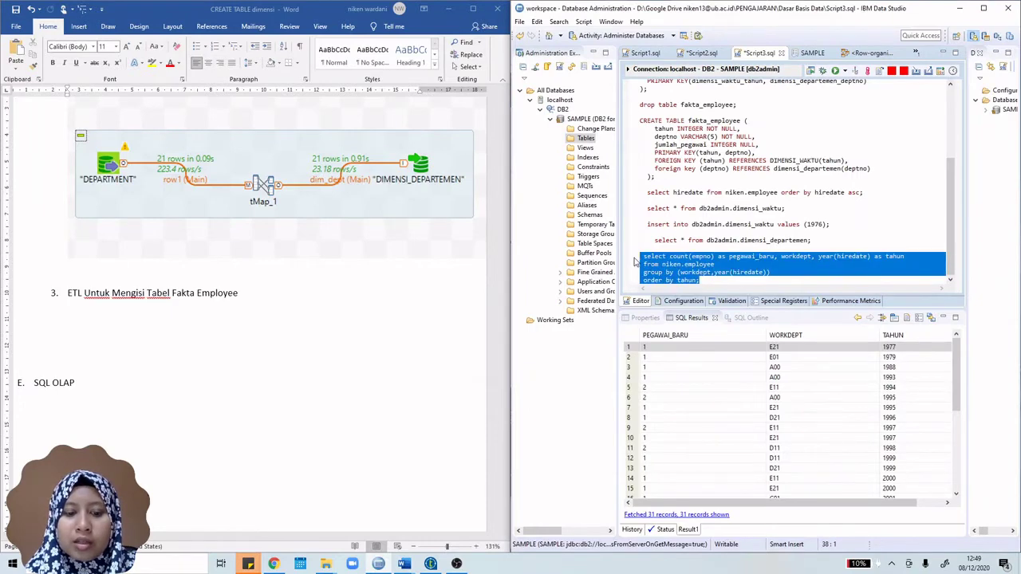
left_click(959, 9)
type("select count(empno) as pegawai_baru, workdept, year(hiredate) as tahun from niken.employee group by (workdept, year(hiredate)) order by tahun;")
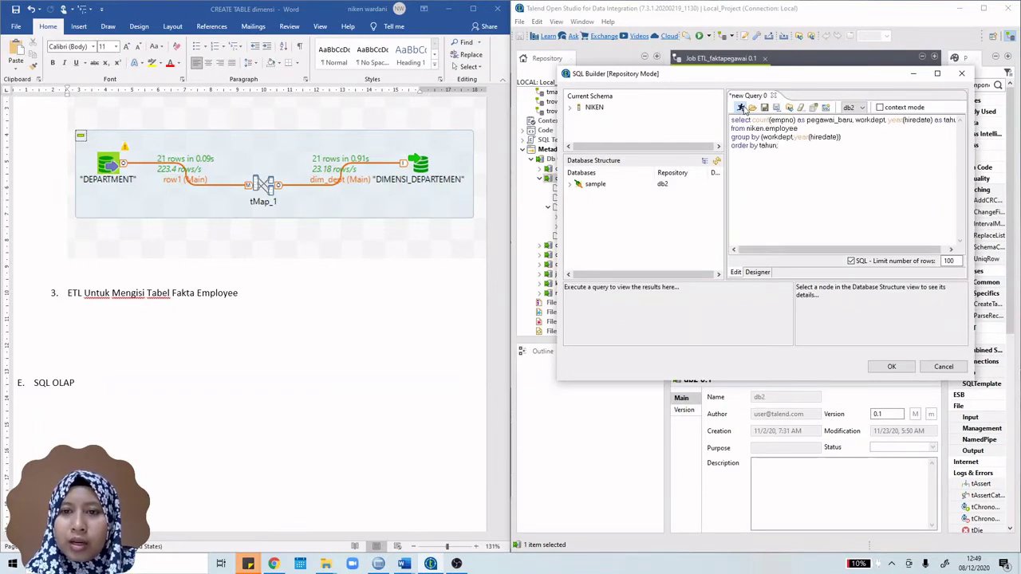
Execute the query in the SQL Builder, enlarge the window and look through the returned PEGAWAI_BARU, WORKDEPT and TAHUN rows
left_click(740, 108)
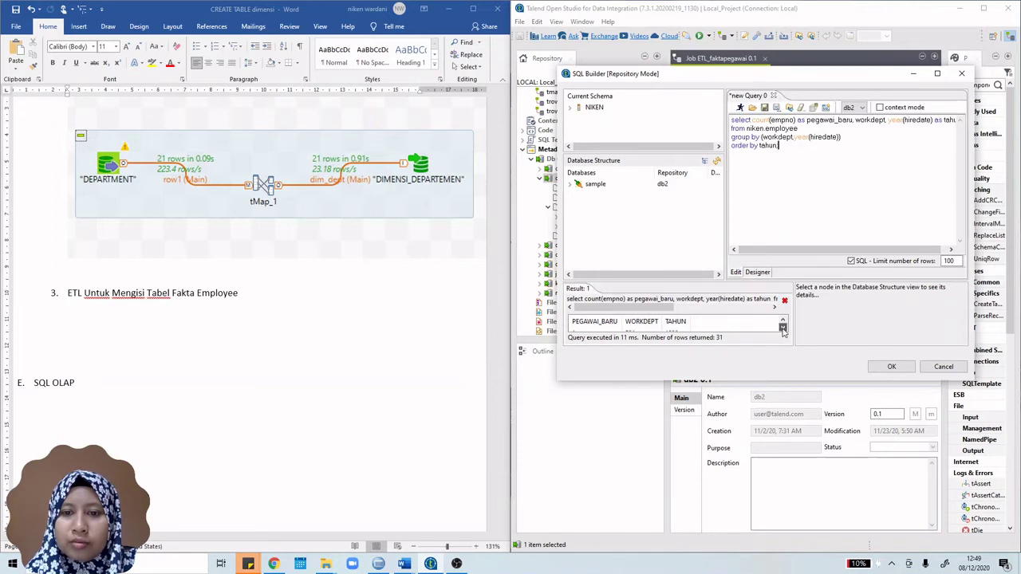
left_click_drag(782, 383, 779, 437)
scroll(716, 383, "down", 3)
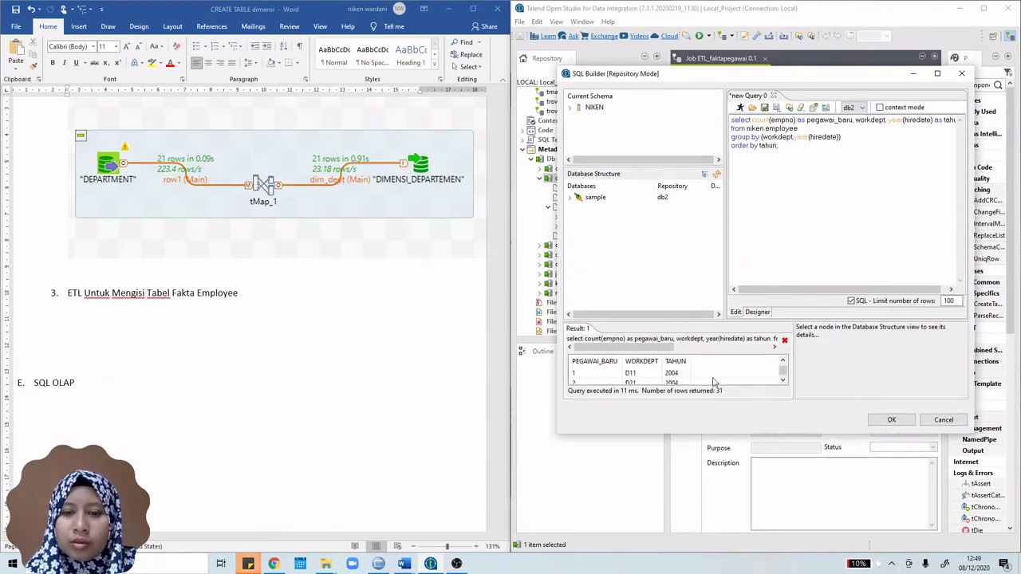
scroll(716, 380, "up", 3)
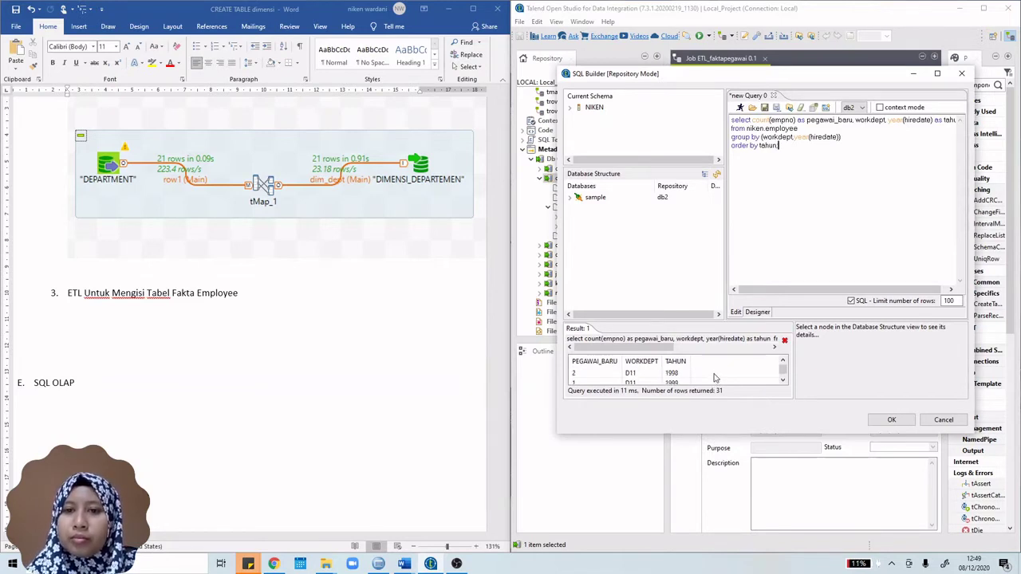
Close the SQL Builder, saving the query as jumlah_peg_baru and propagating the modifications to all jobs
left_click(891, 420)
left_click(820, 262)
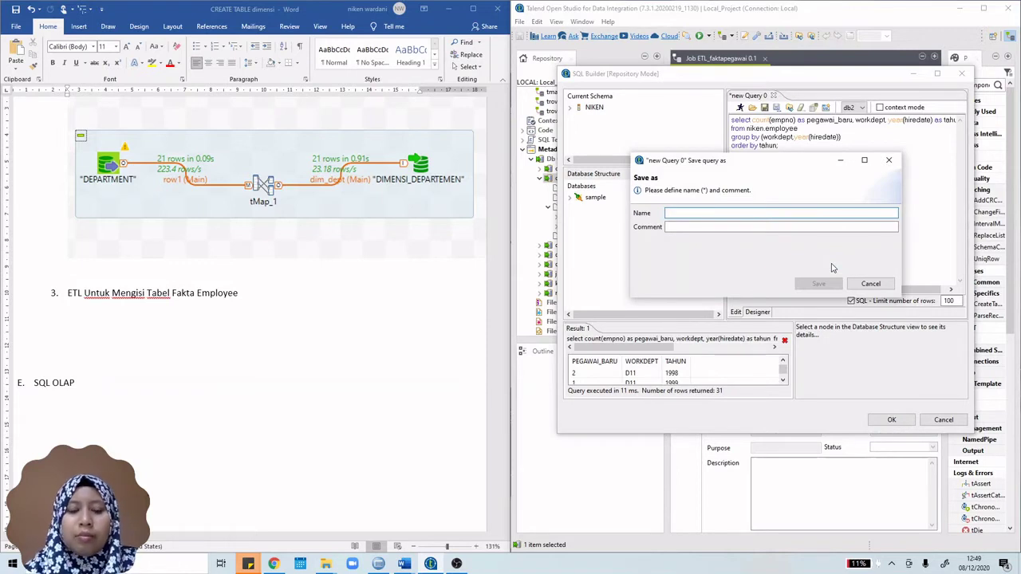
type("jumlah_peg_baru")
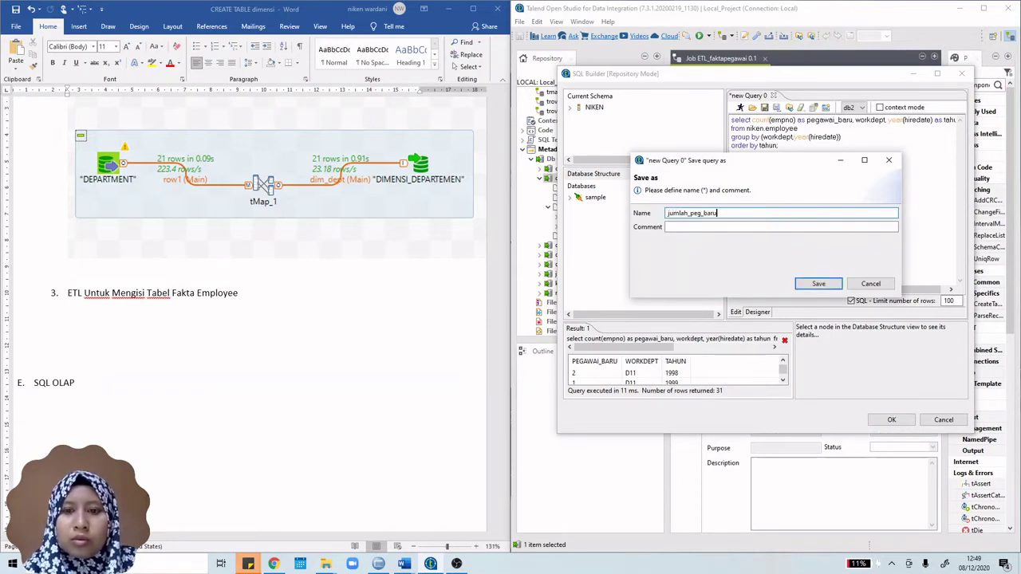
left_click(826, 285)
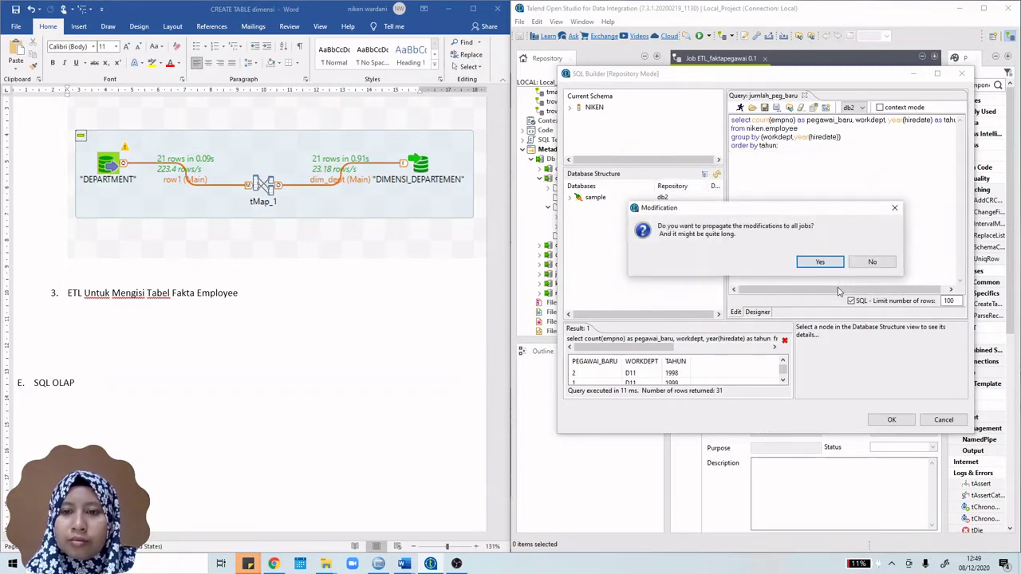
left_click(821, 263)
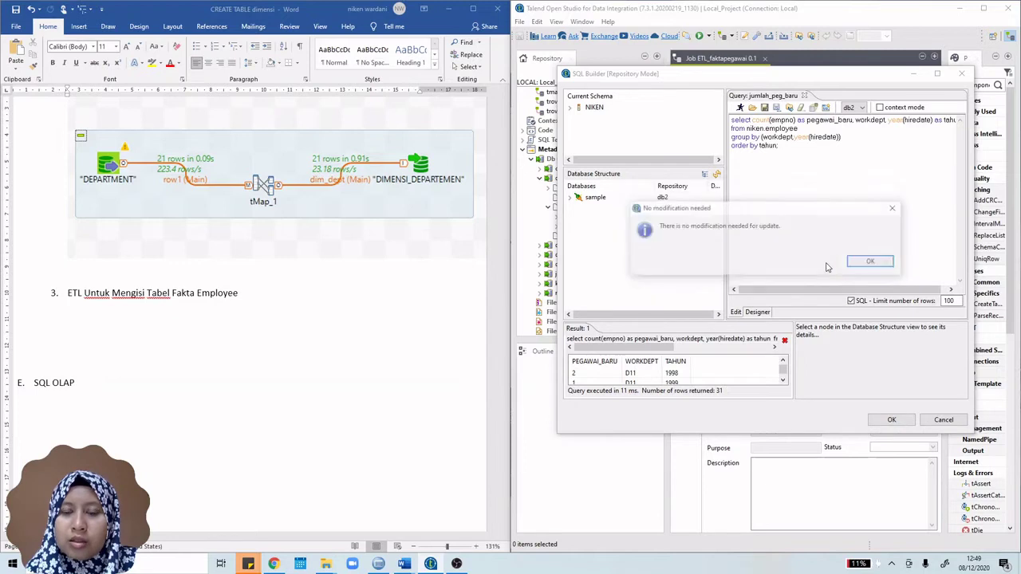
left_click(869, 262)
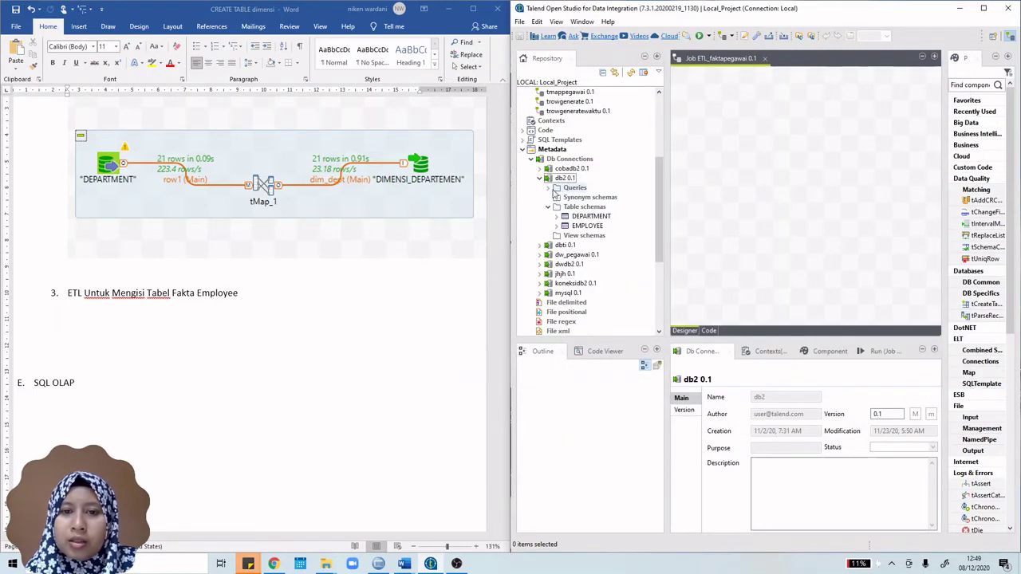
Add the saved jumlah_peg_baru query to the ETL_faktapegawai job as a tDBInput(IBM DB2) component
left_click(573, 198)
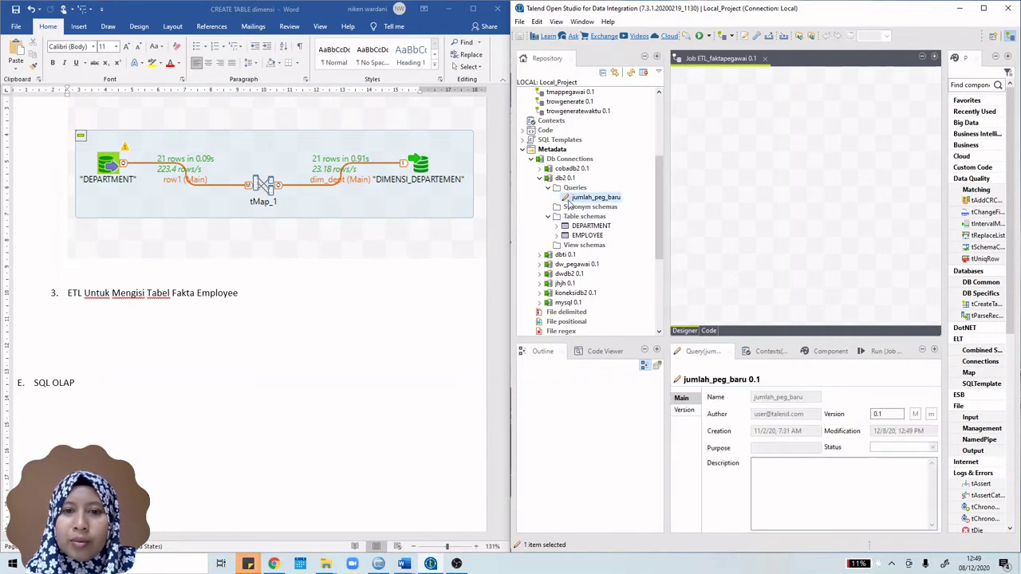
left_click_drag(569, 202, 781, 177)
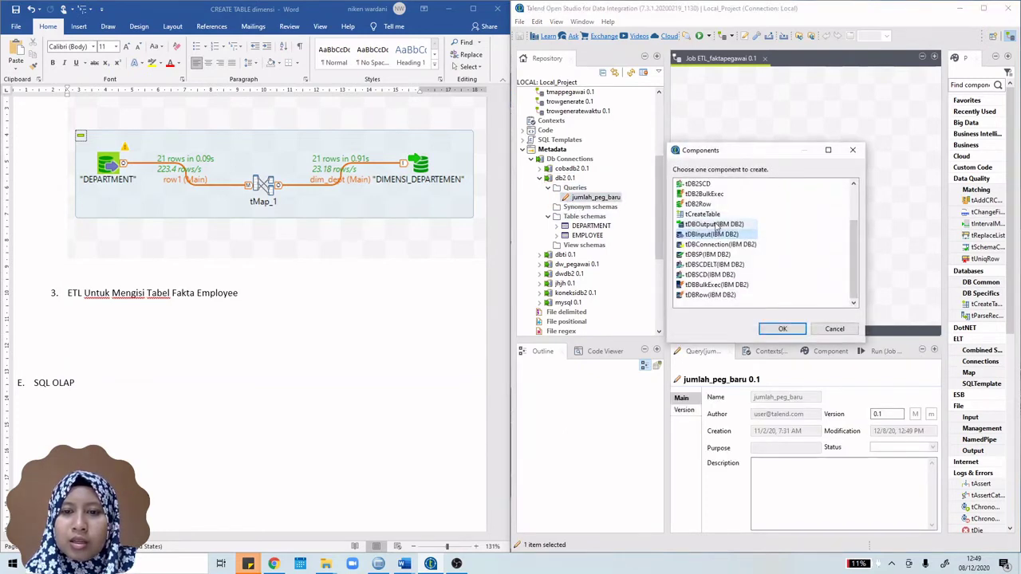
left_click(773, 330)
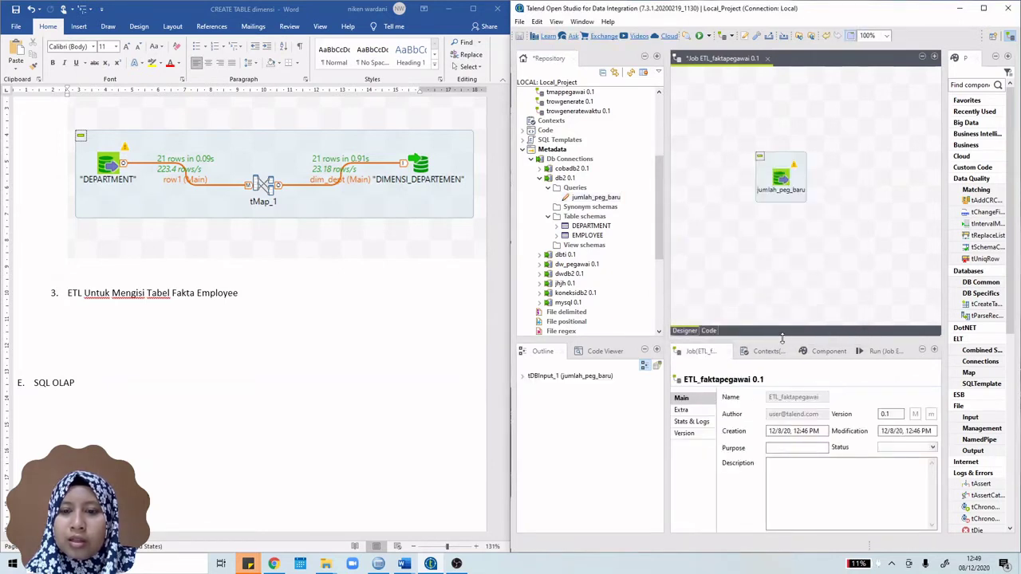
Add a tLogRow component to the job and link jumlah_peg_baru to it with a Main row
type("tlog")
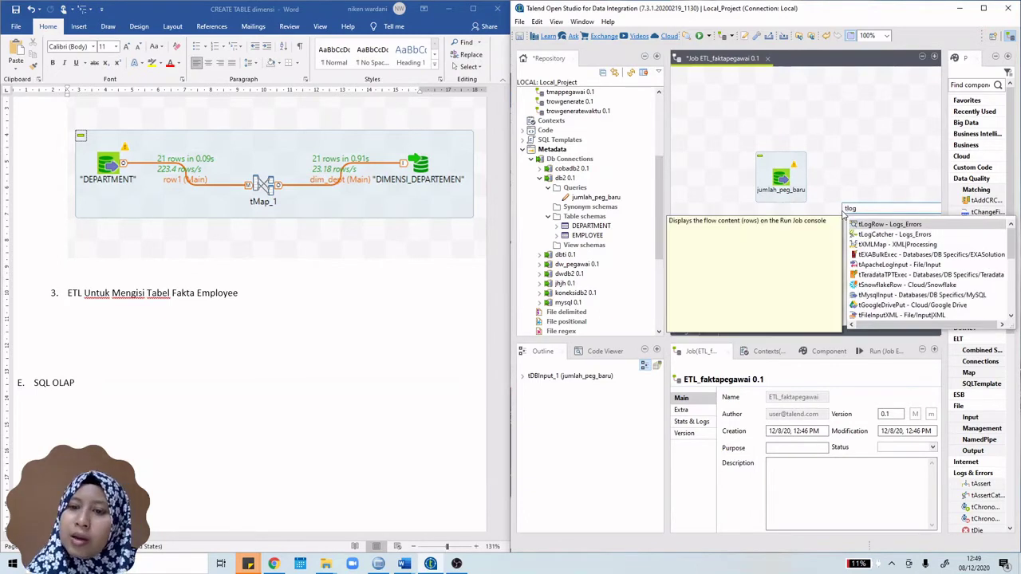
key("Return")
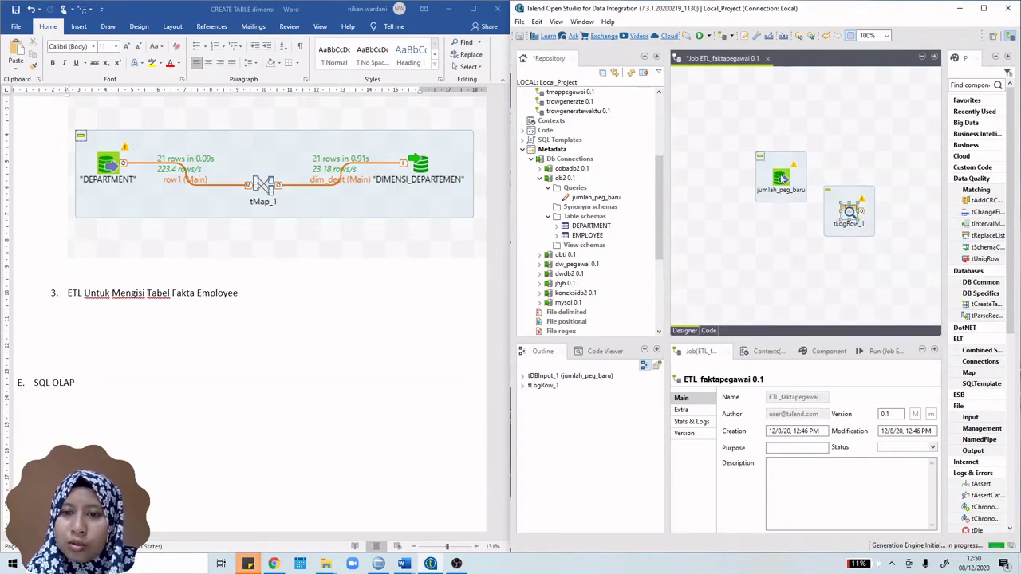
right_click(783, 179)
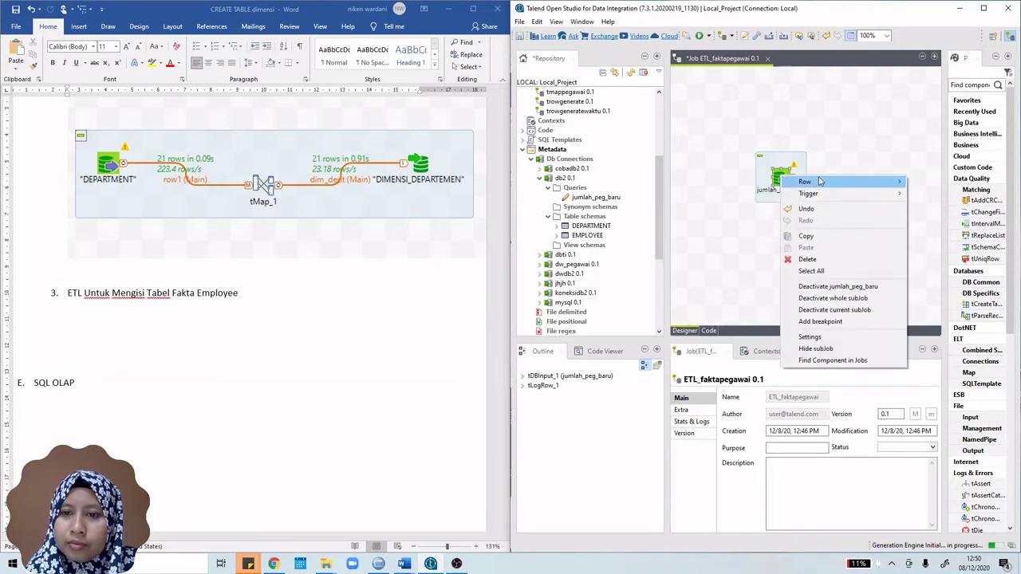
mouse_move(806, 182)
left_click(928, 183)
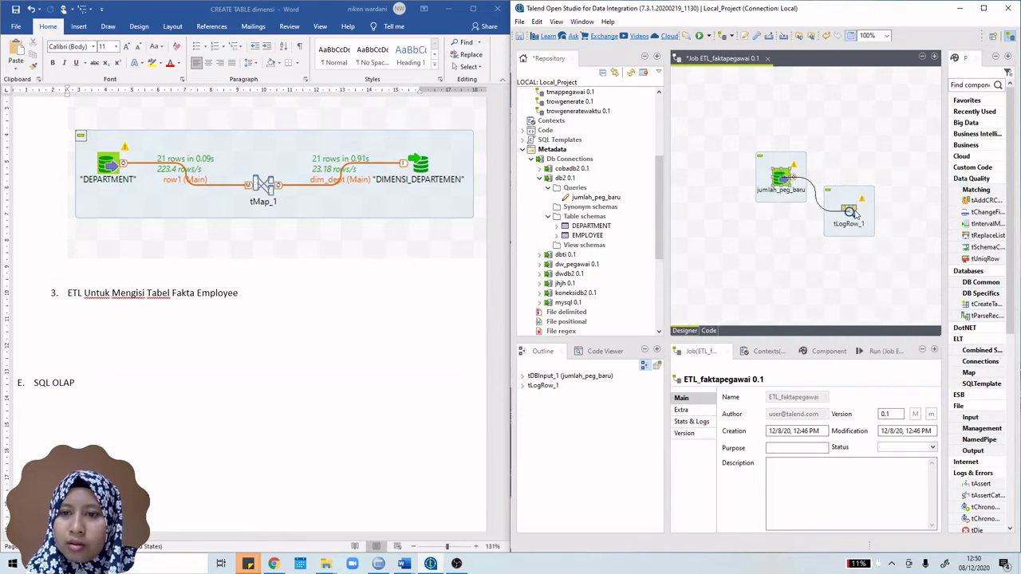
left_click(848, 212)
Run the ETL_faktapegawai job and look through its console output
left_click(877, 351)
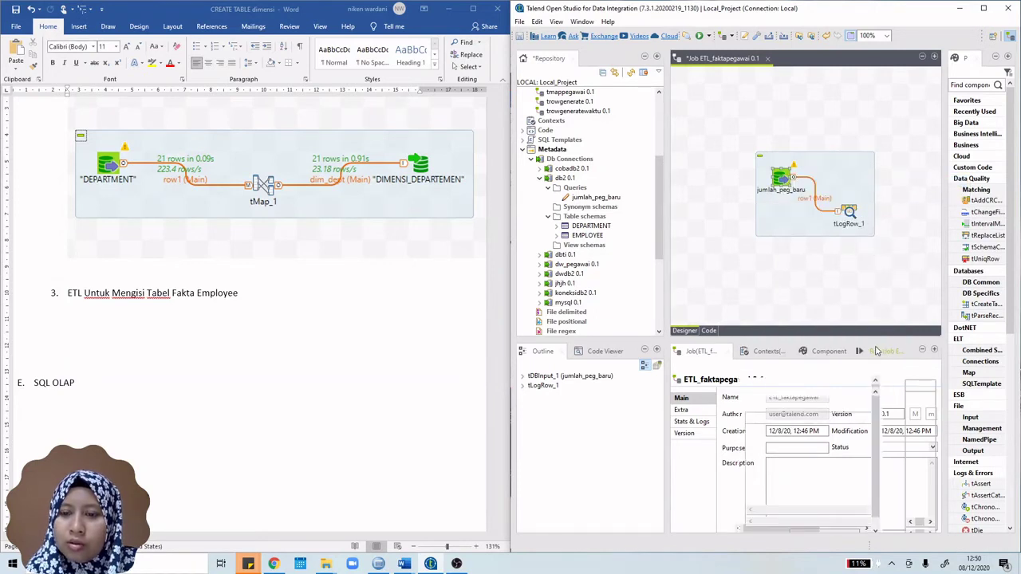
left_click(786, 407)
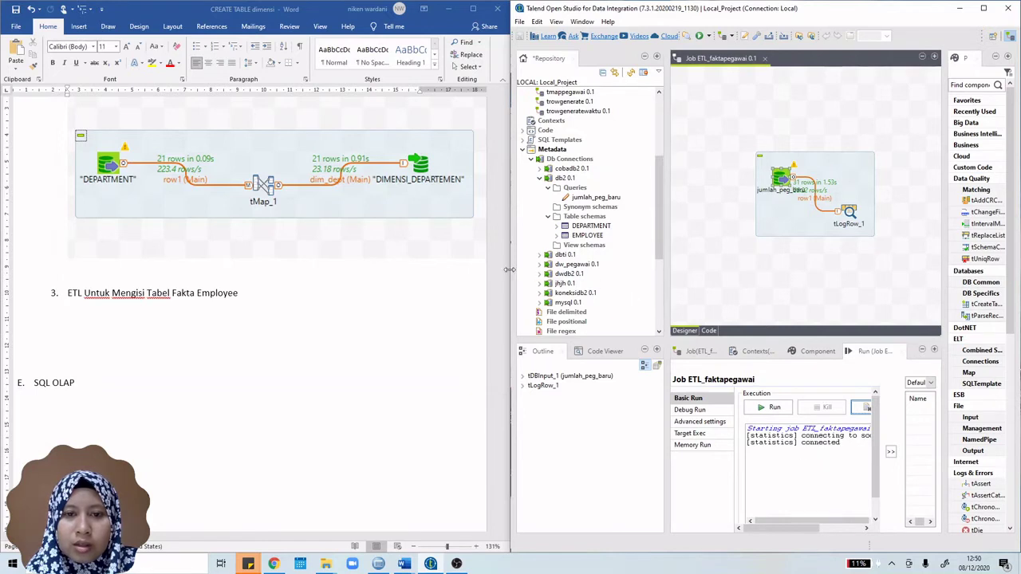
left_click_drag(508, 269, 449, 270)
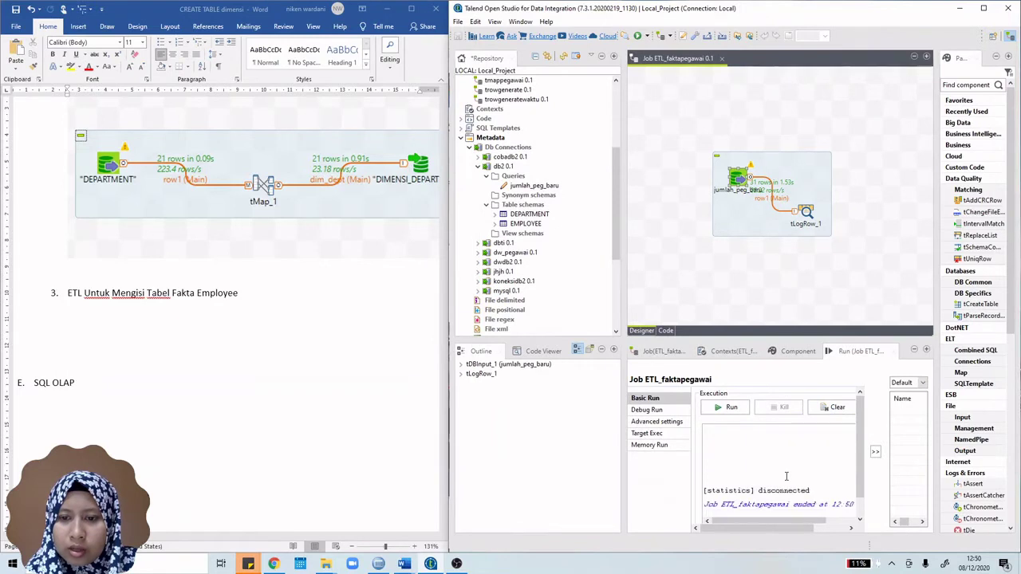
scroll(786, 476, "up", 7)
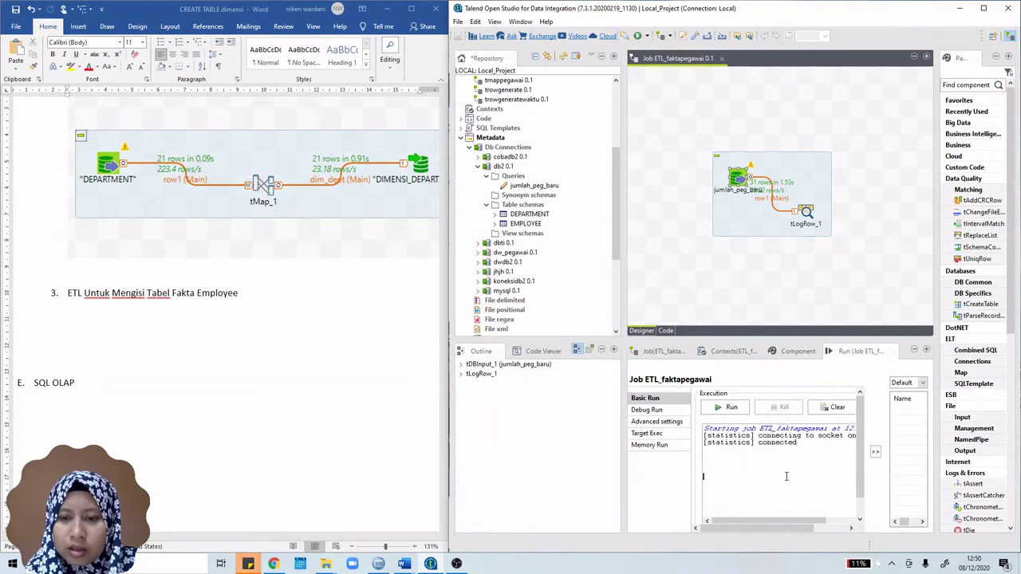
Guess the schema of the jumlah_peg_baru input from its query, accept the PEGAWAI_BARU, WORKDEPT and TAHUN columns and propagate the changes
left_click(737, 179)
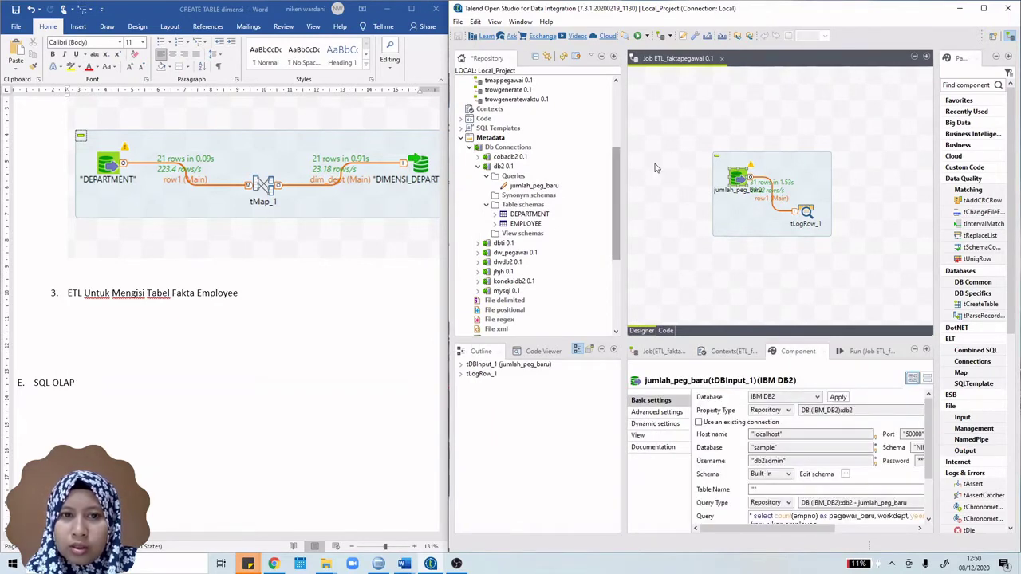
left_click(984, 10)
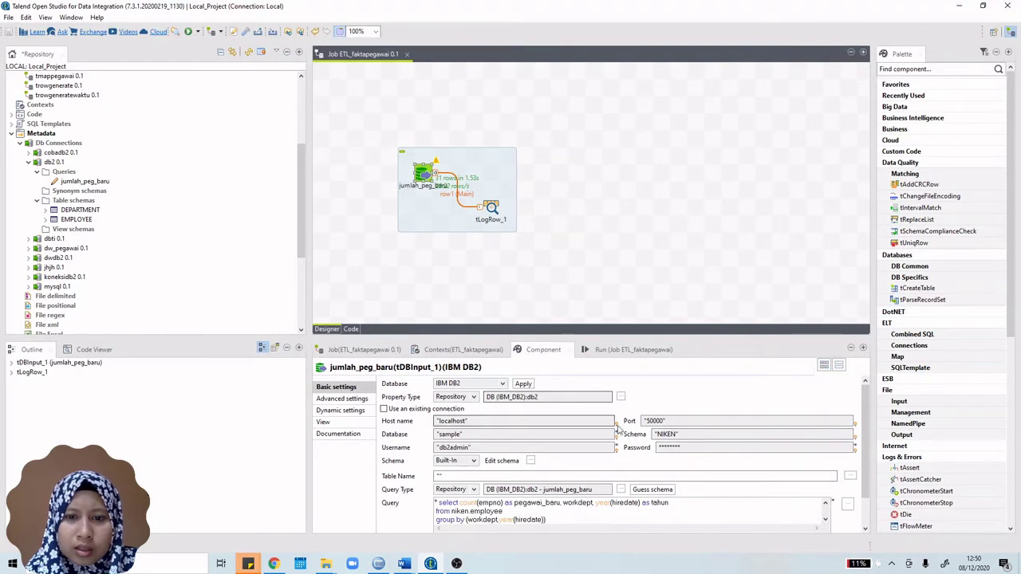
scroll(662, 434, "down", 1)
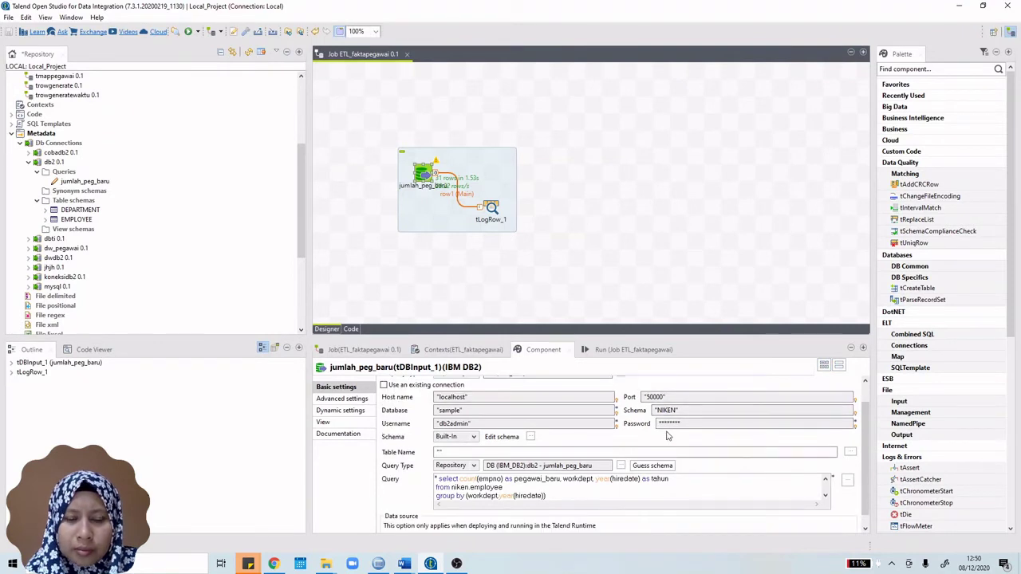
scroll(668, 435, "down", 1)
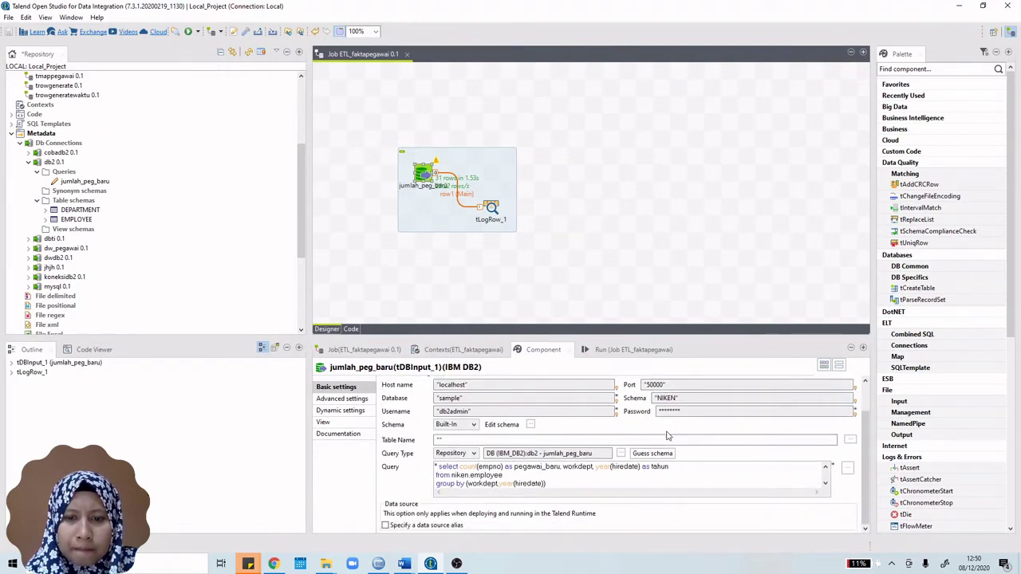
left_click(621, 453)
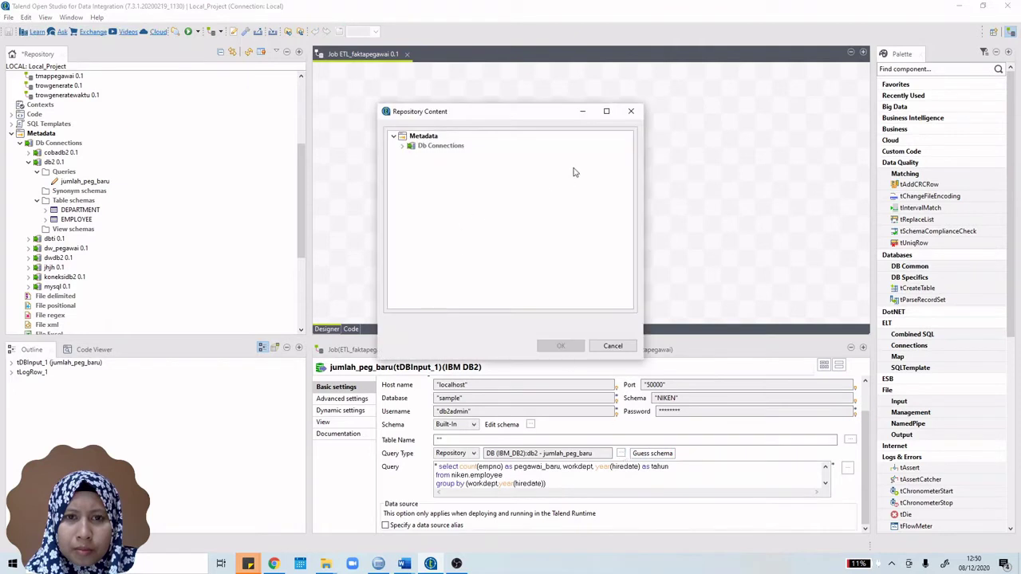
left_click(630, 111)
left_click(672, 453)
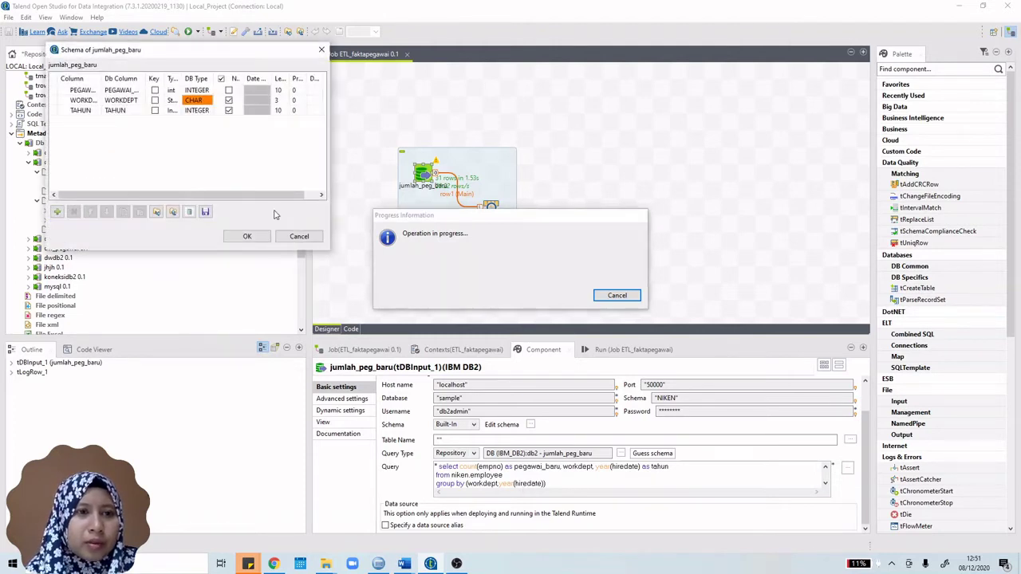
left_click_drag(103, 78, 127, 81)
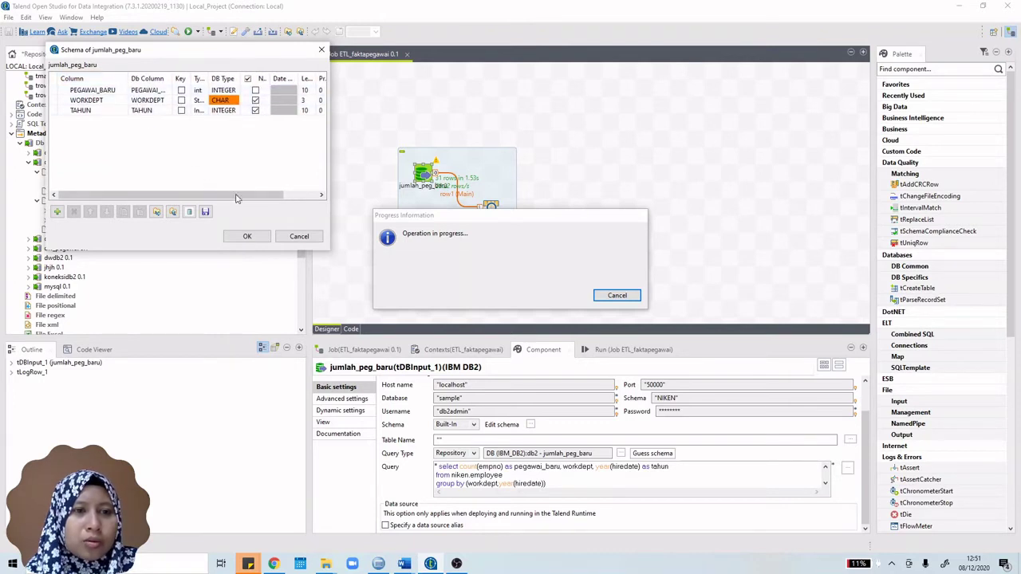
left_click(248, 236)
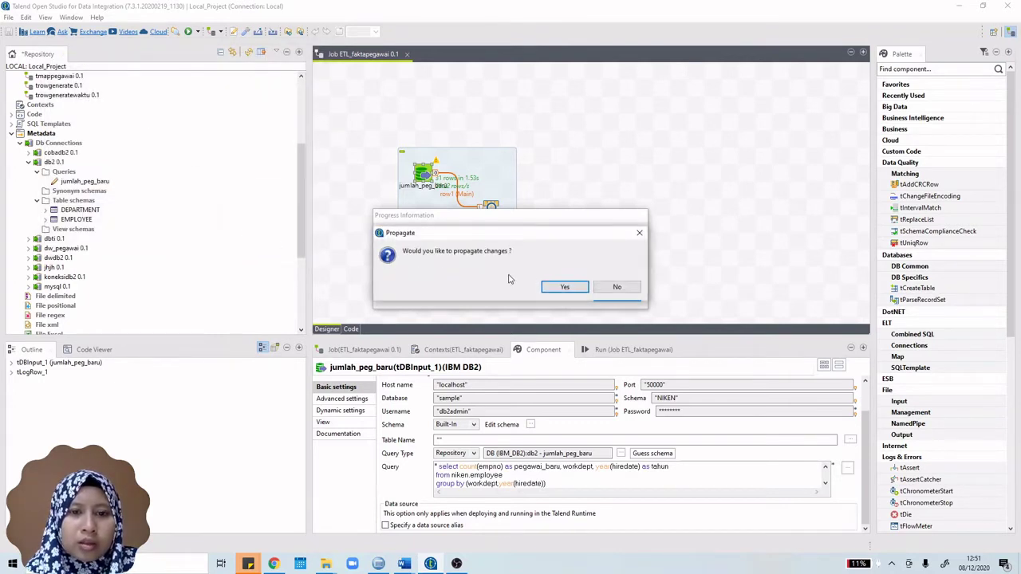
left_click(562, 287)
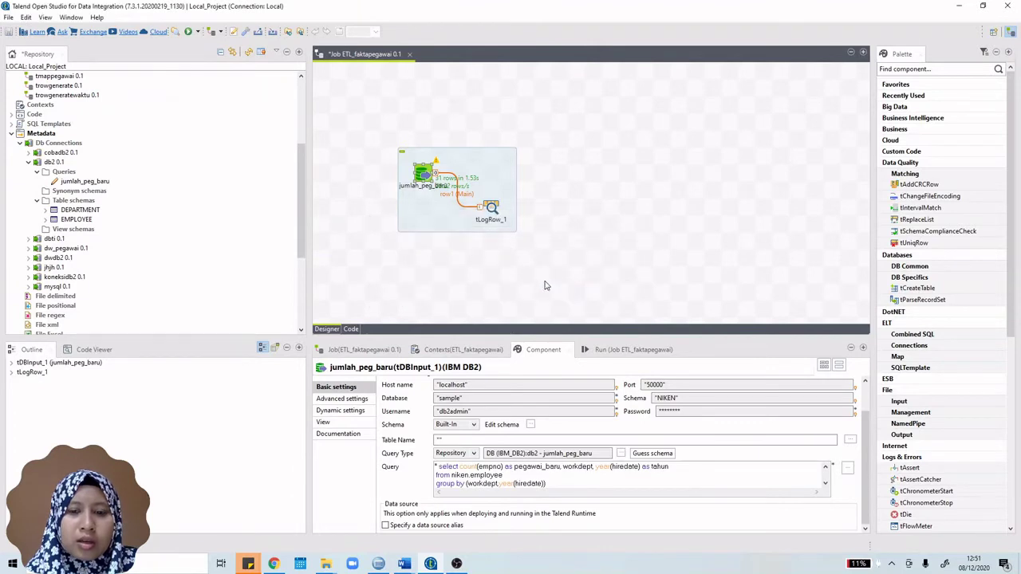
Run the ETL_faktapegawai job again and examine the employee count, department and year rows from the start of the output
left_click(618, 353)
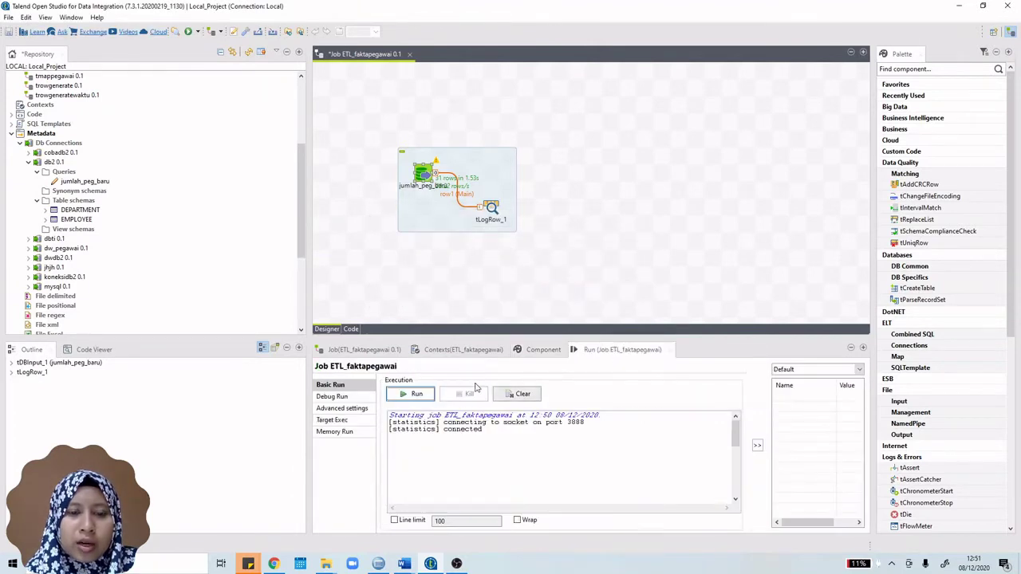
left_click(414, 394)
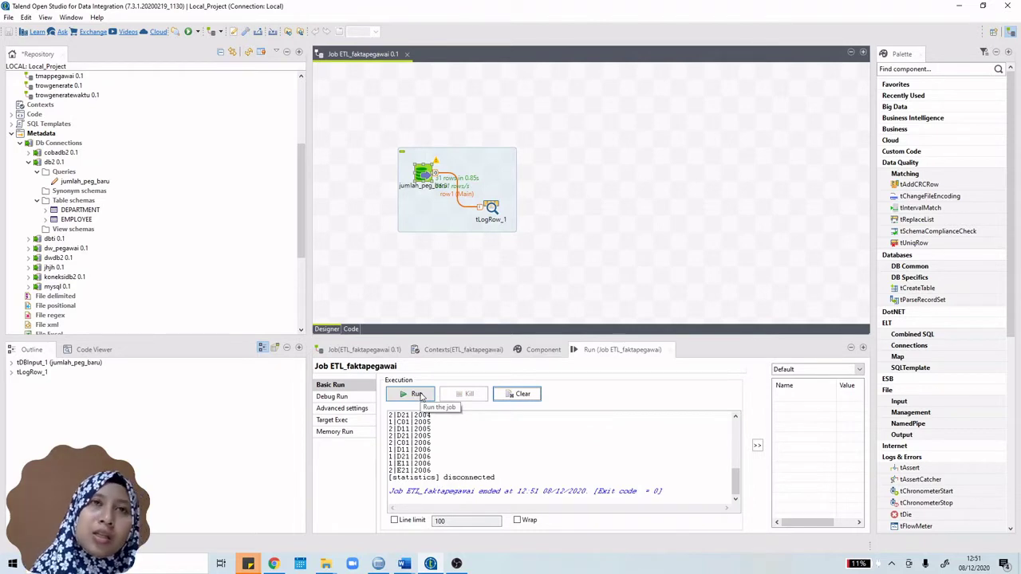
left_click(416, 393)
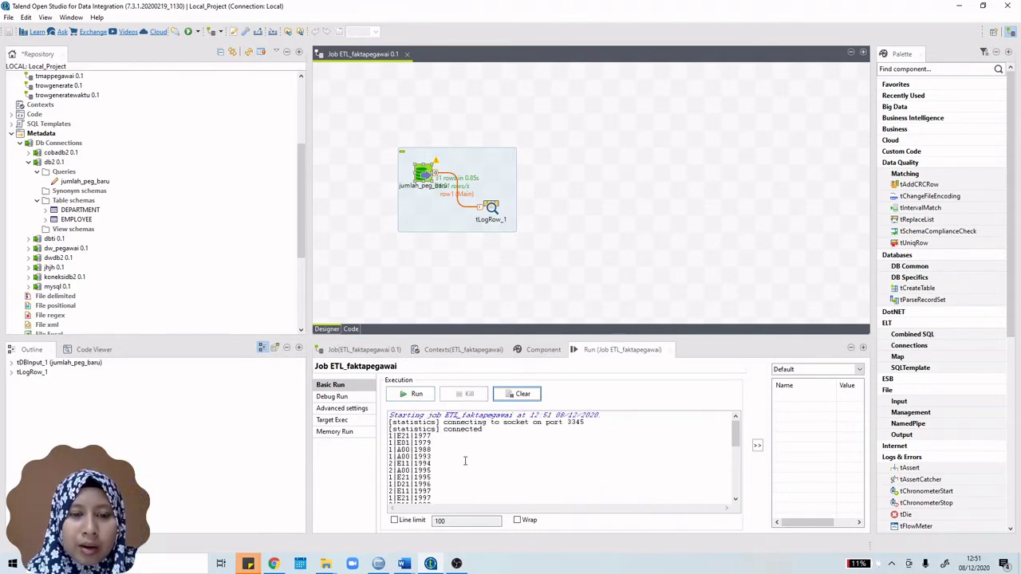
scroll(464, 461, "up", 10)
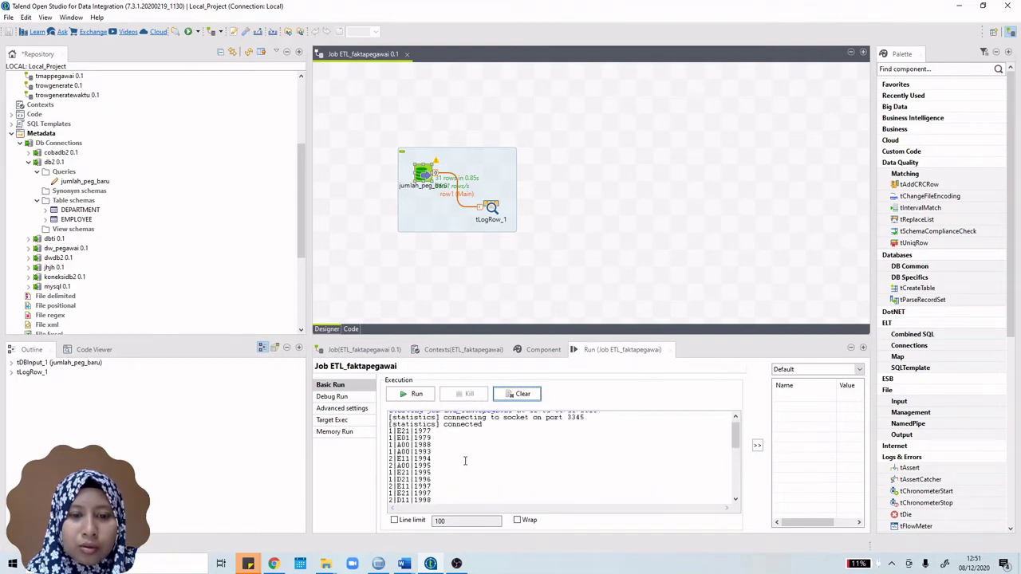
Replace the tLogRow component with a tMap component placed beside jumlah_peg_baru
left_click_drag(491, 209, 526, 191)
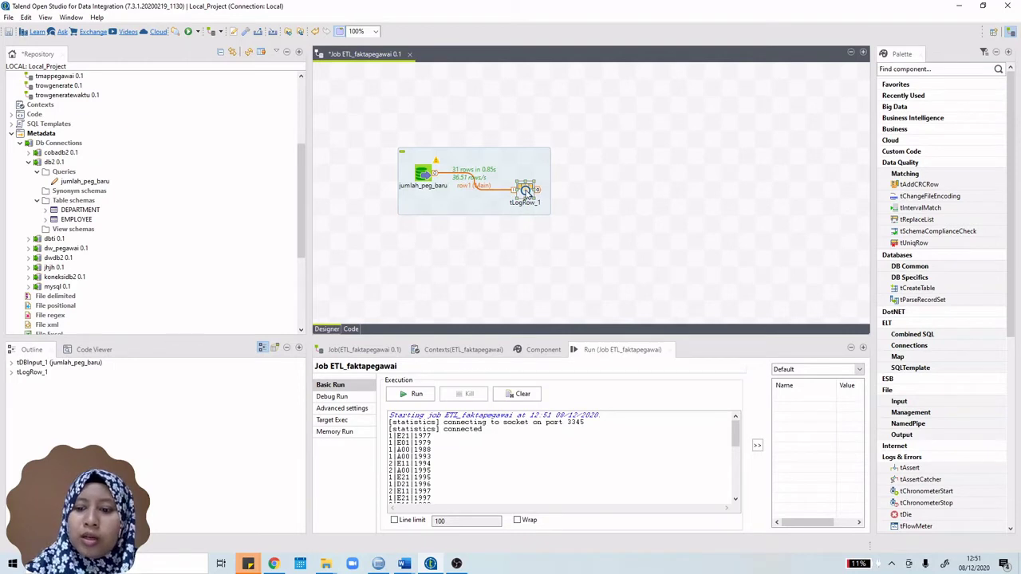
key("Delete")
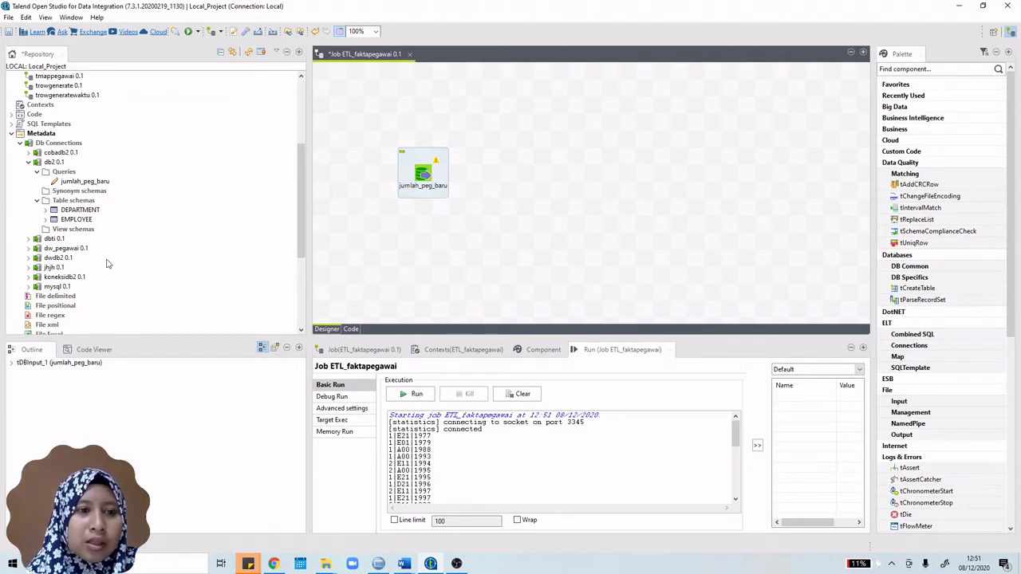
left_click(28, 248)
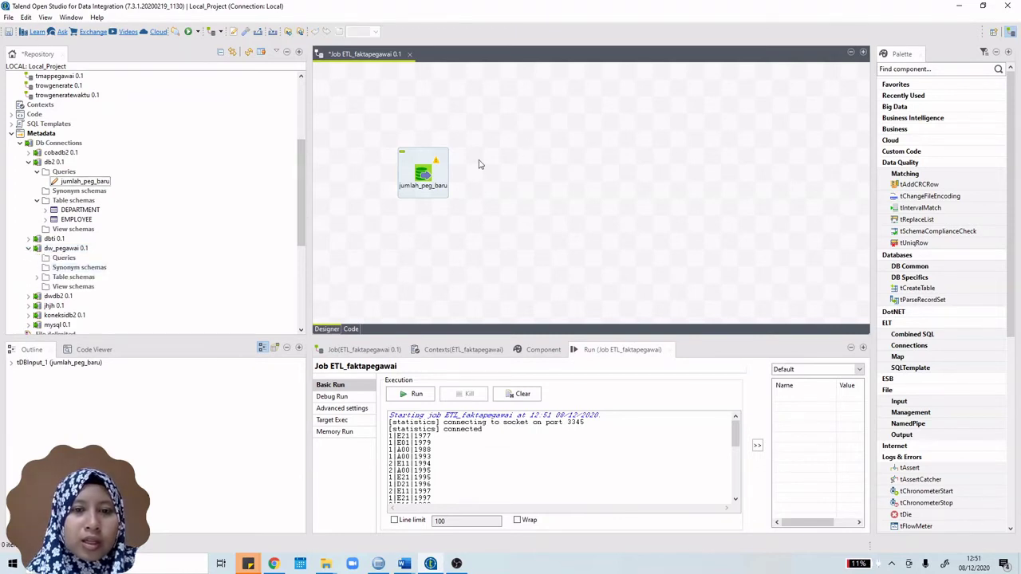
type("tm")
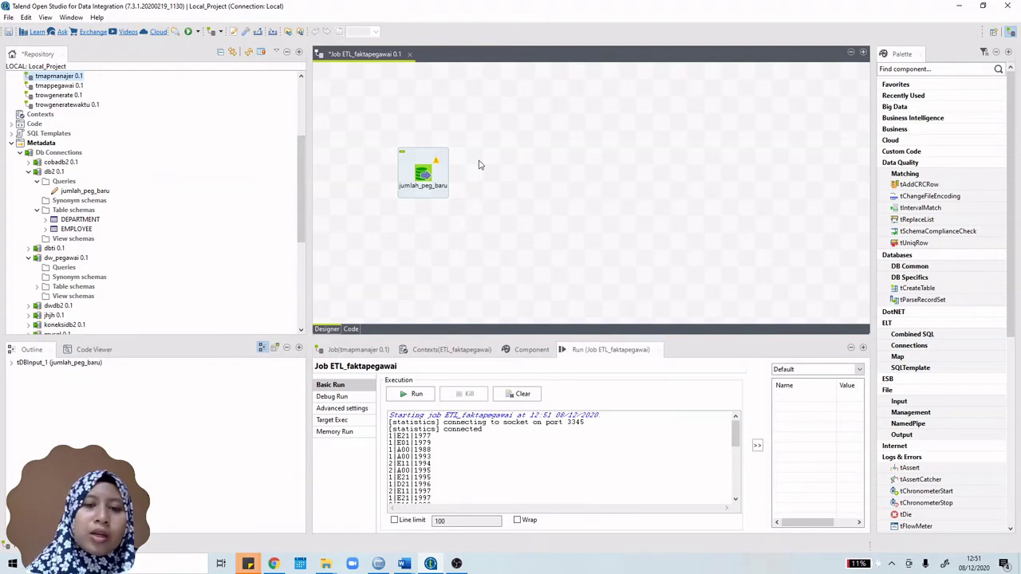
left_click(478, 166)
type("tmap")
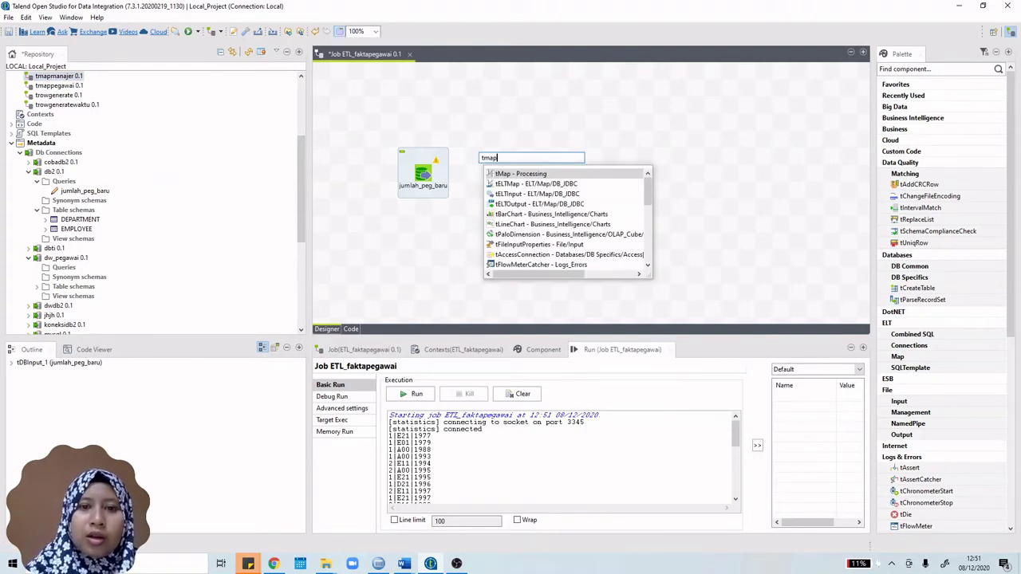
double_click(518, 174)
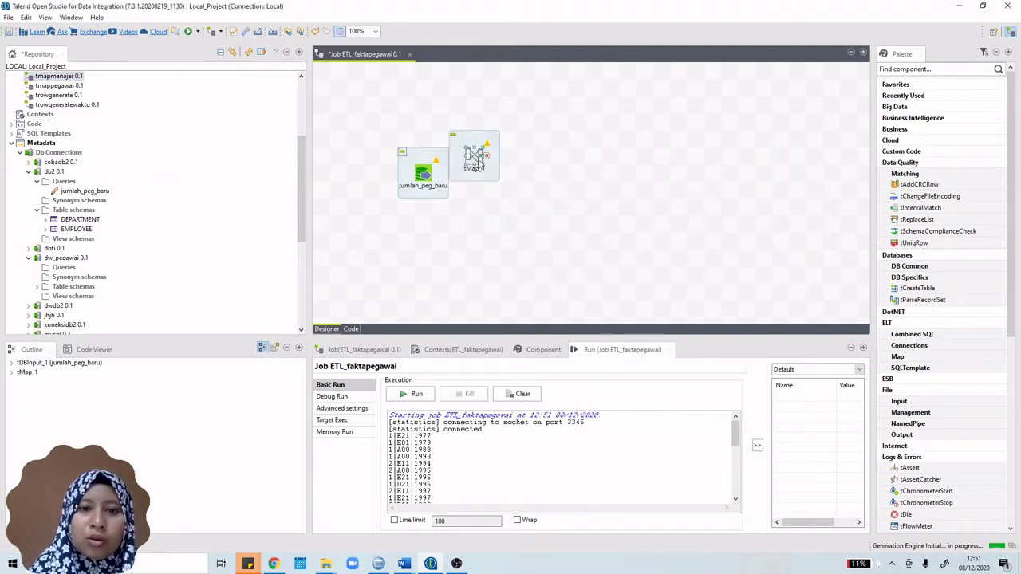
left_click_drag(478, 159, 512, 178)
Link the jumlah_peg_baru input to tMap_1 with a Main row
right_click(426, 180)
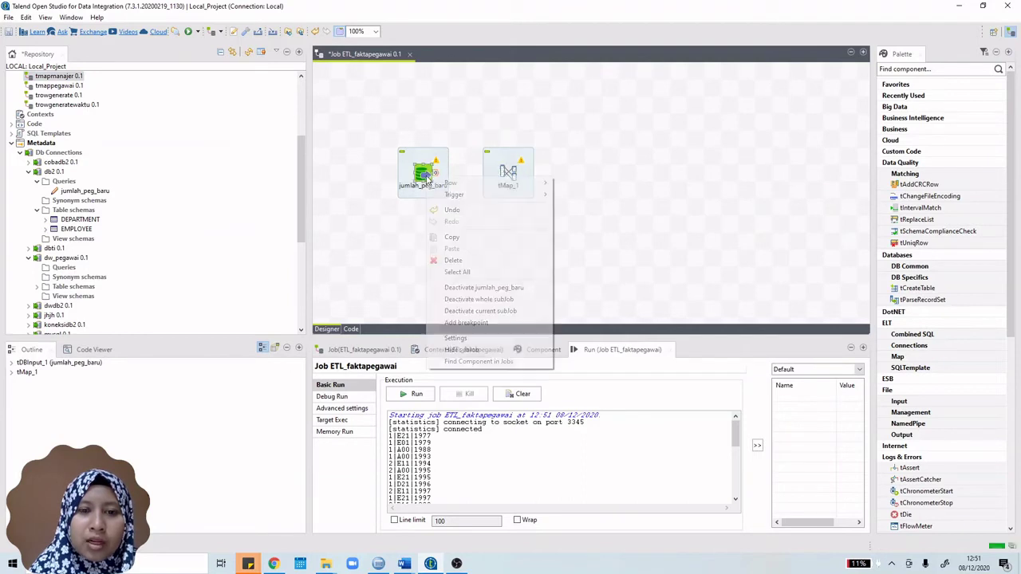
mouse_move(463, 182)
left_click(574, 181)
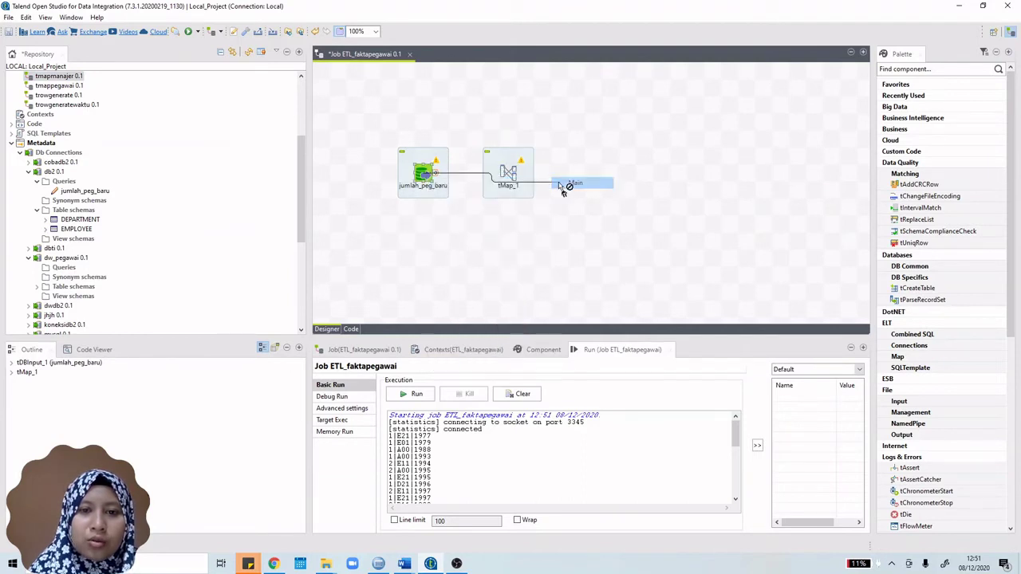
left_click(512, 172)
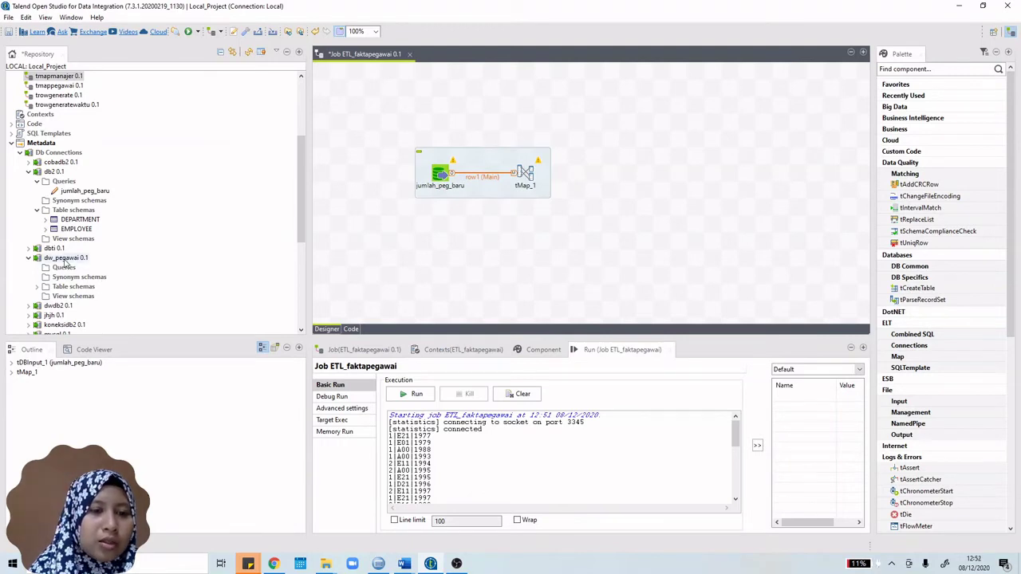
Add the dw_pegawai tables DIMENSI_WAKTU, below the main flow, and DIMENSI_DEPARTEMEN, above it, as tDBInput(IBM DB2) components
left_click(37, 287)
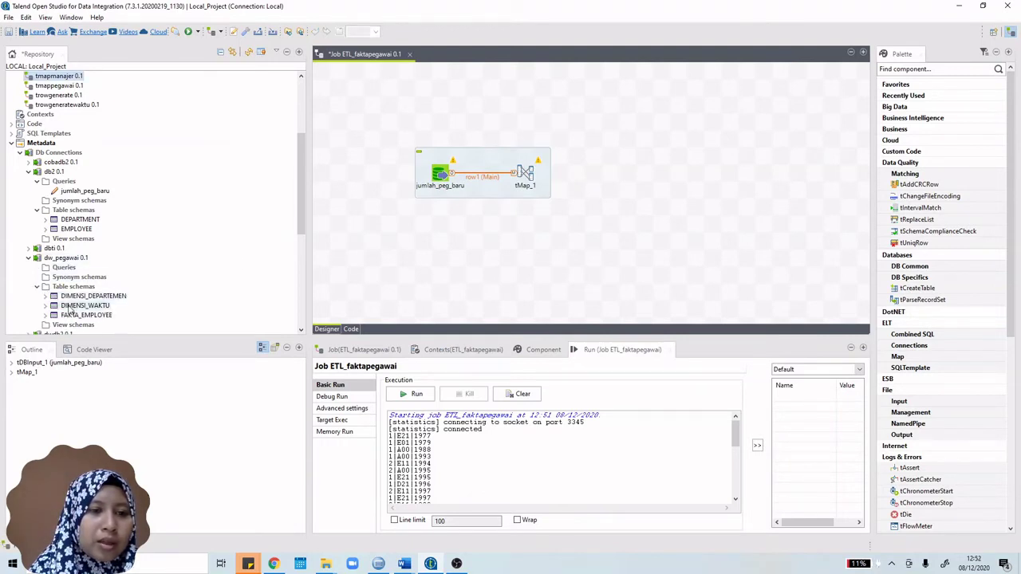
left_click(73, 306)
left_click_drag(486, 246, 485, 246)
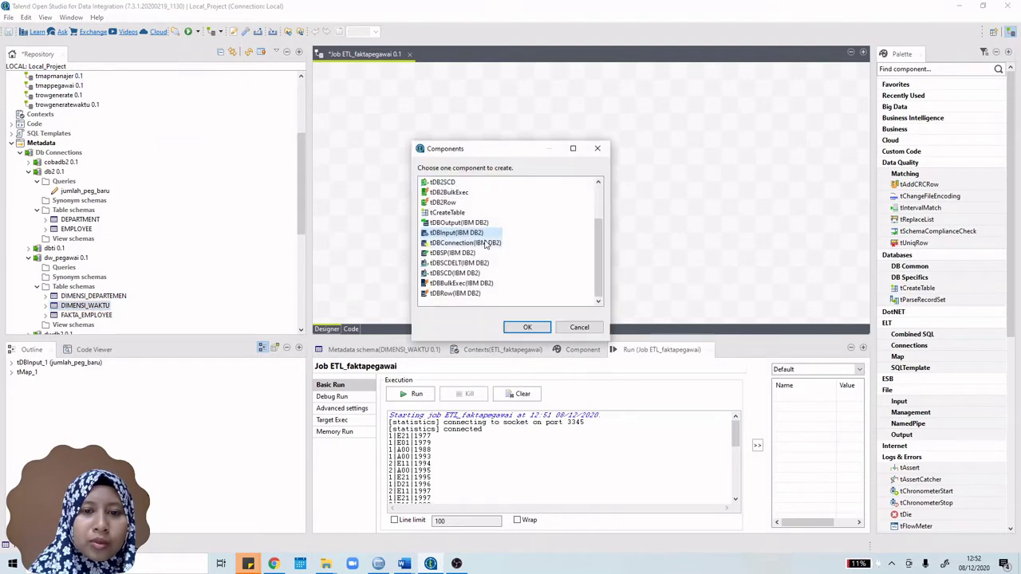
left_click(526, 327)
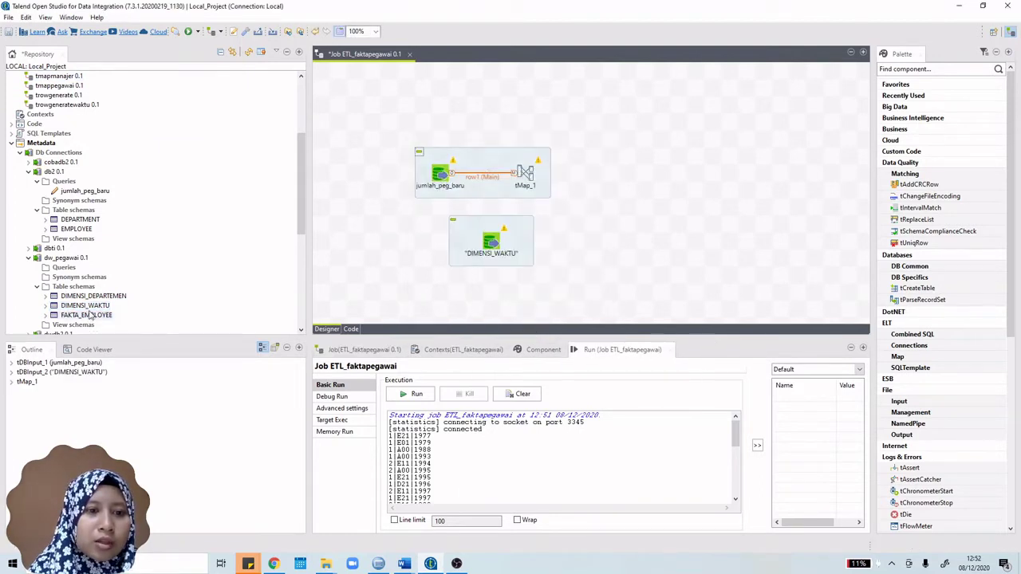
left_click_drag(90, 301, 487, 98)
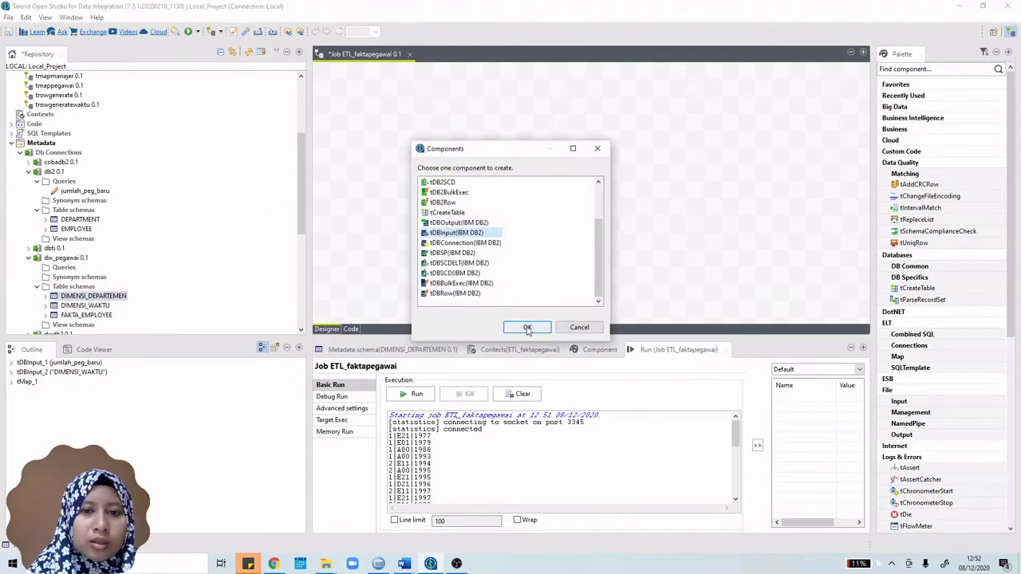
left_click(526, 327)
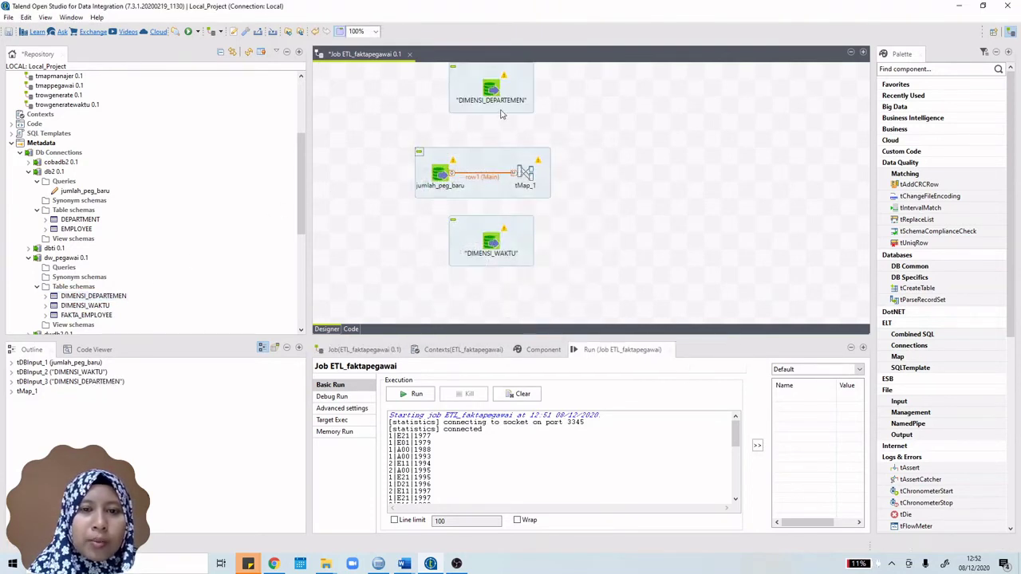
Link the DIMENSI_DEPARTEMEN and DIMENSI_WAKTU inputs to tMap_1 with Main rows so they serve as lookups
right_click(498, 89)
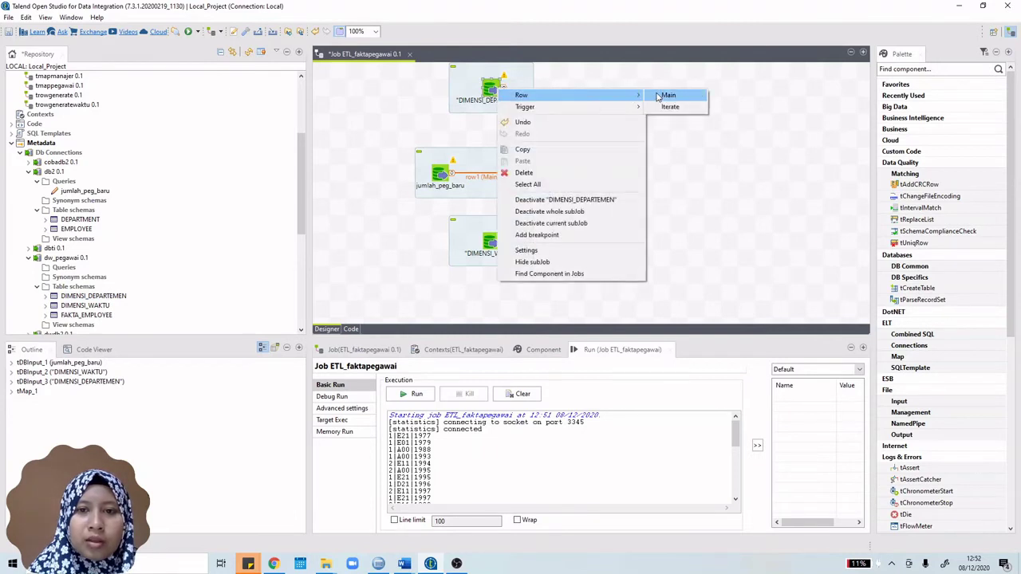
left_click(666, 96)
left_click(523, 171)
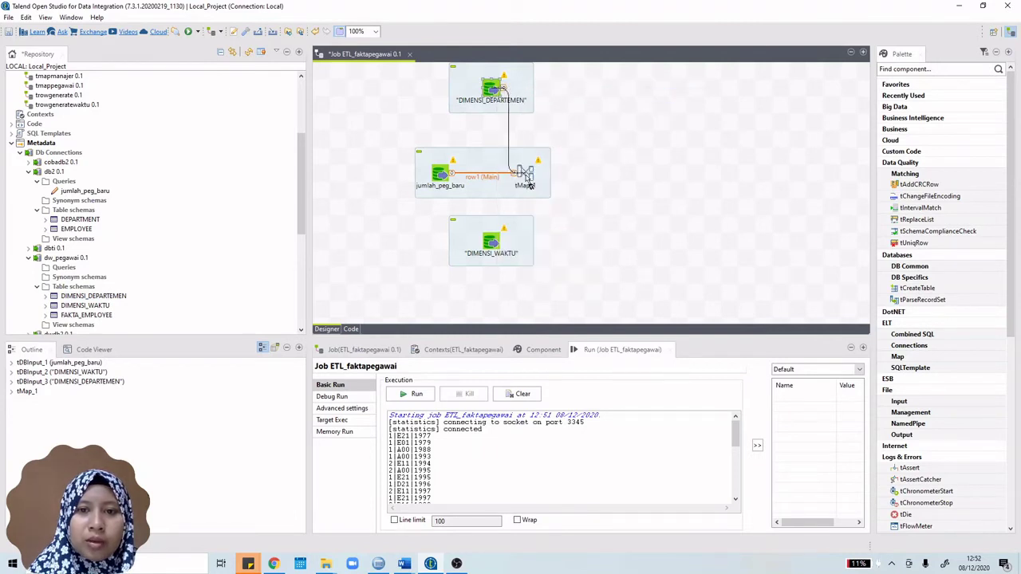
right_click(490, 244)
mouse_move(597, 253)
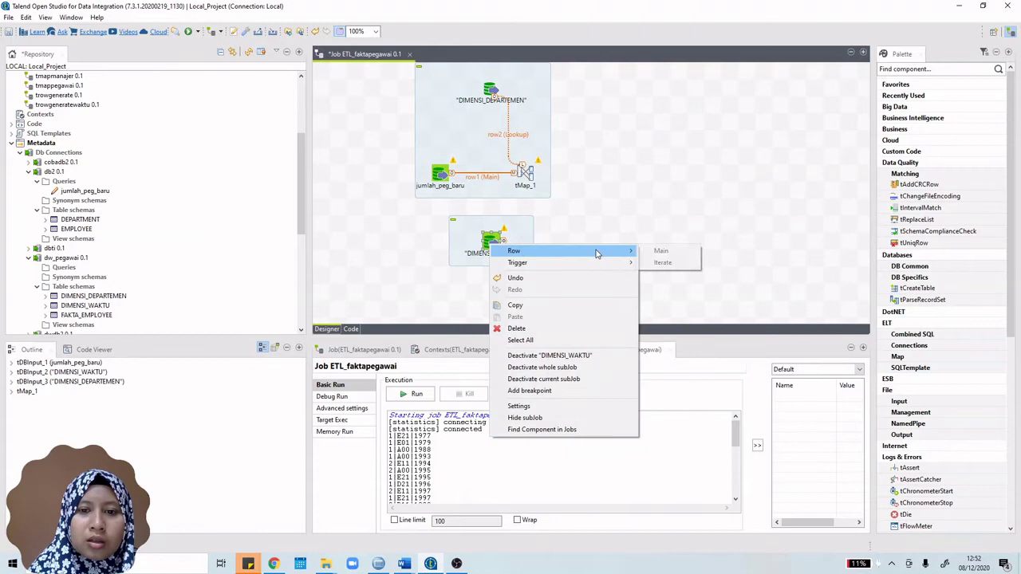
left_click(660, 250)
left_click(523, 174)
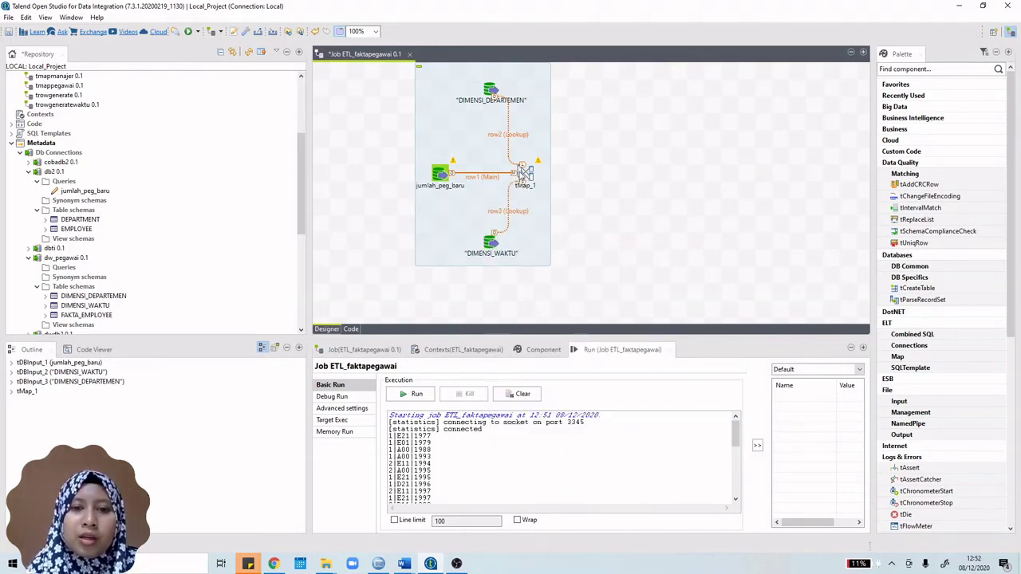
left_click(586, 176)
type("tlog")
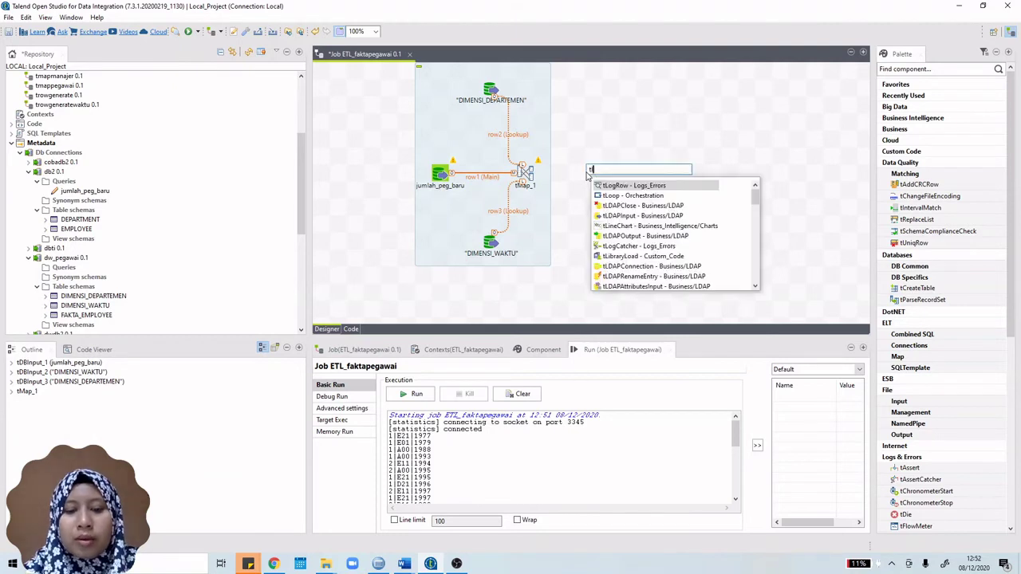
double_click(608, 186)
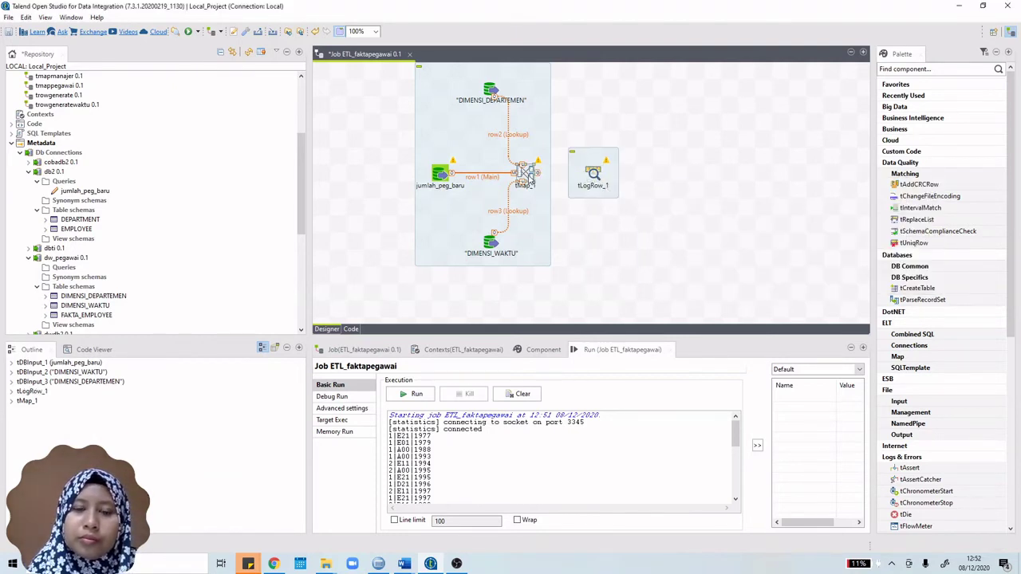
right_click(527, 175)
mouse_move(650, 183)
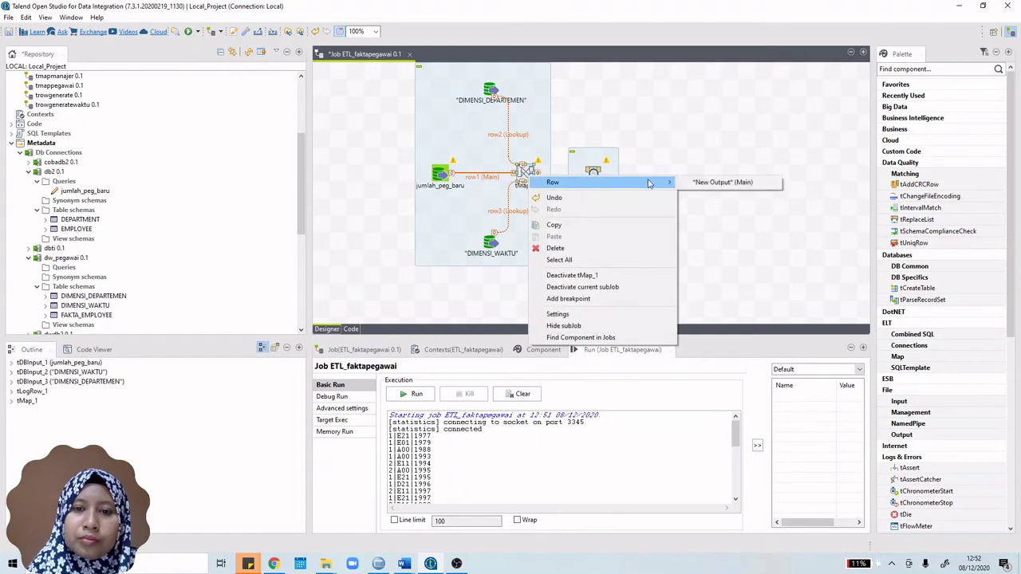
left_click(697, 204)
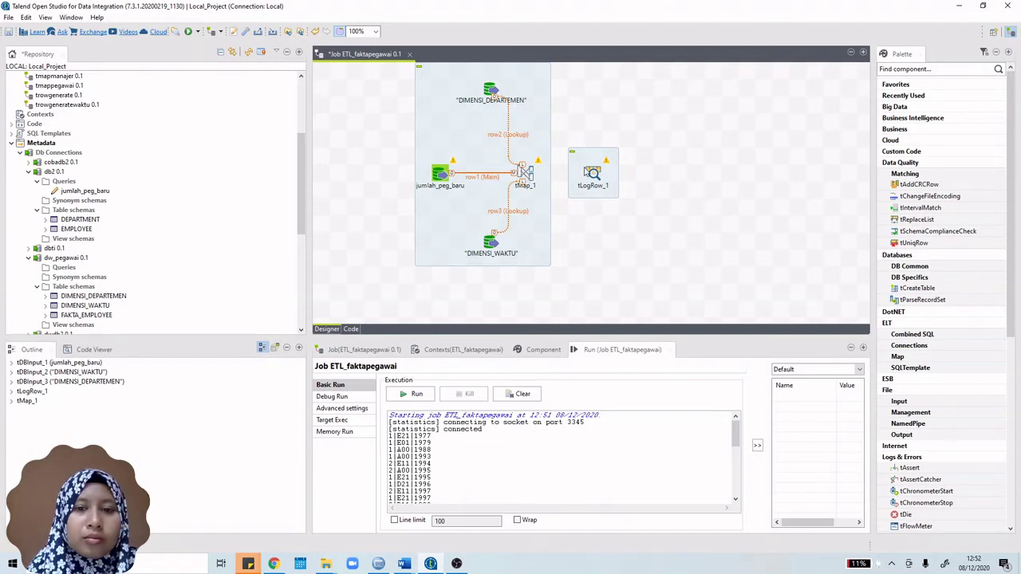
left_click(586, 171)
key("Delete")
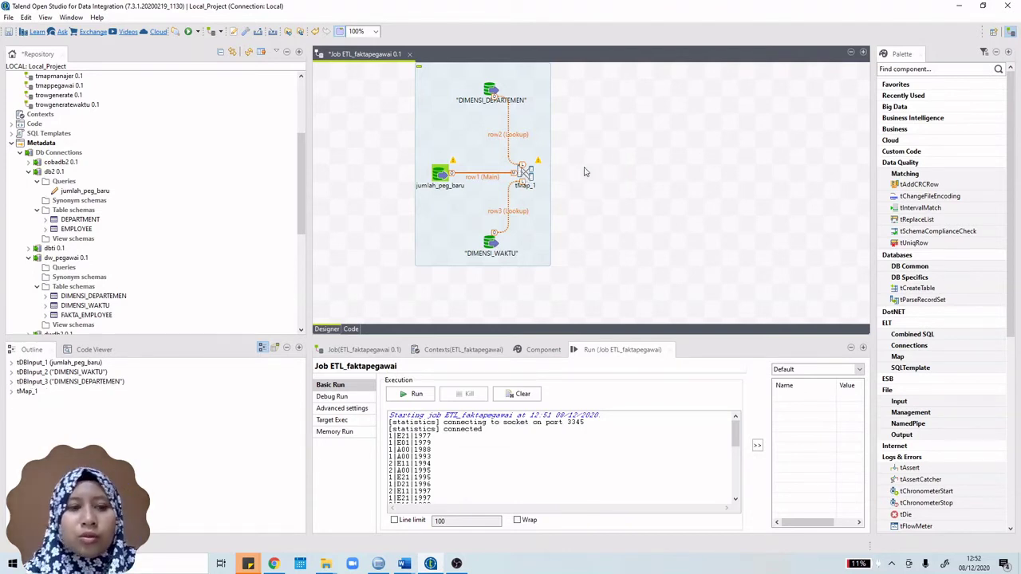
Add the dw_pegawai table FAKTA_EMPLOYEE as a tDBOutput(IBM DB2) component beside tMap_1
left_click_drag(87, 315, 465, 186)
left_click_drag(571, 159, 596, 168)
left_click(474, 225)
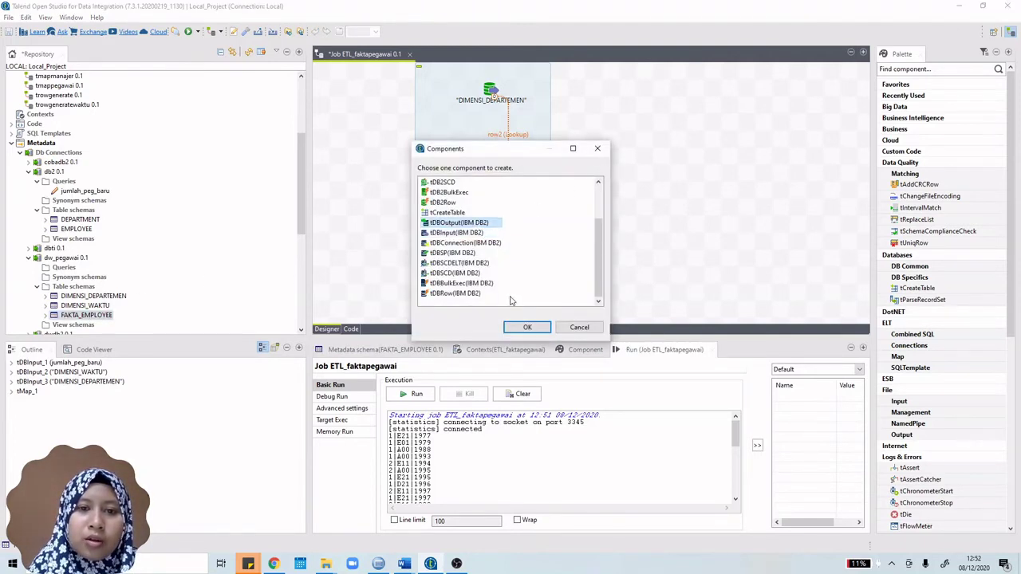
left_click(526, 327)
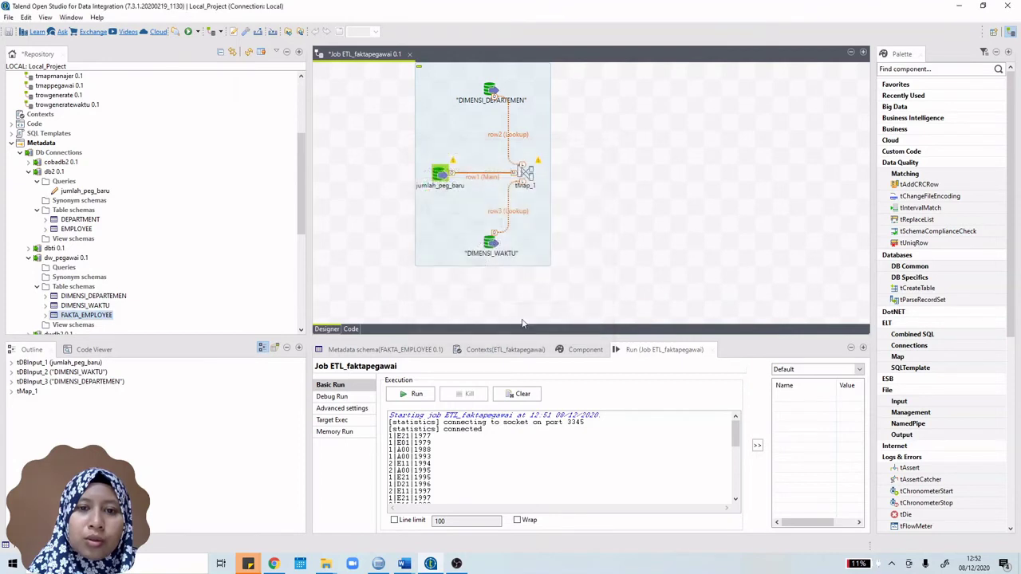
Link tMap_1 to FAKTA_EMPLOYEE with a new output named fakta and accept the target component's schema
right_click(530, 179)
left_click(706, 187)
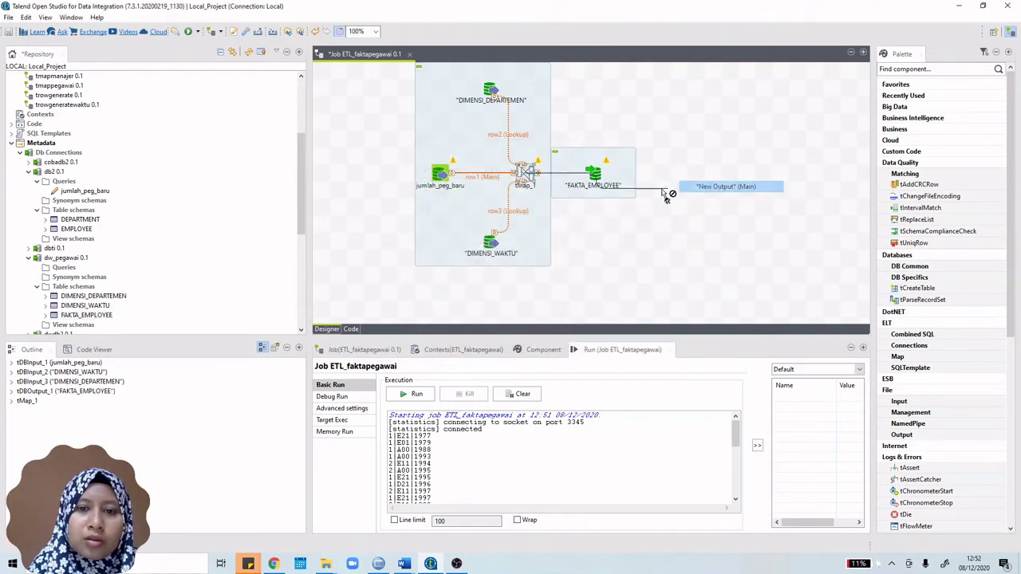
left_click(595, 177)
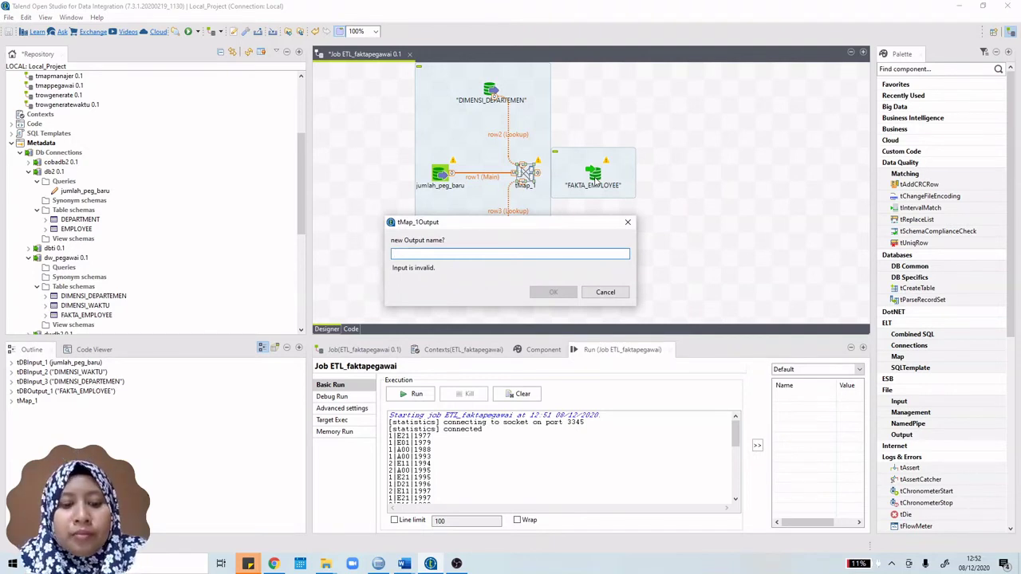
type("fakta")
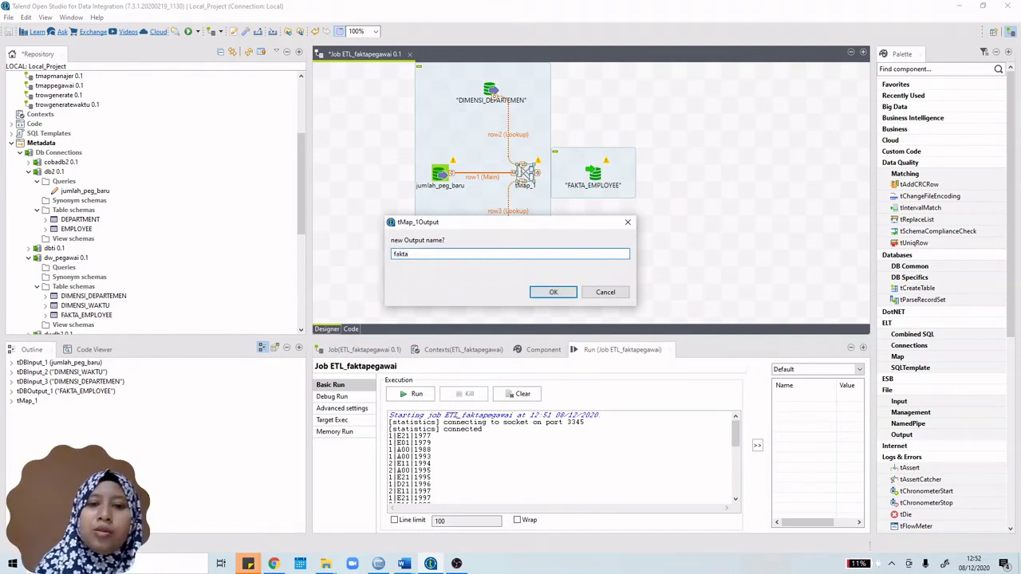
left_click(555, 292)
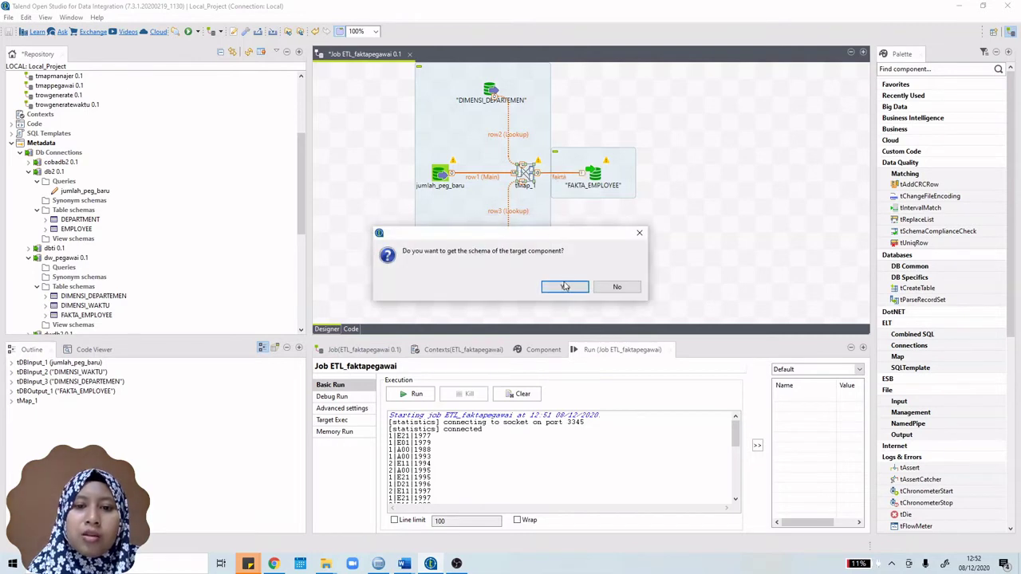
left_click(564, 286)
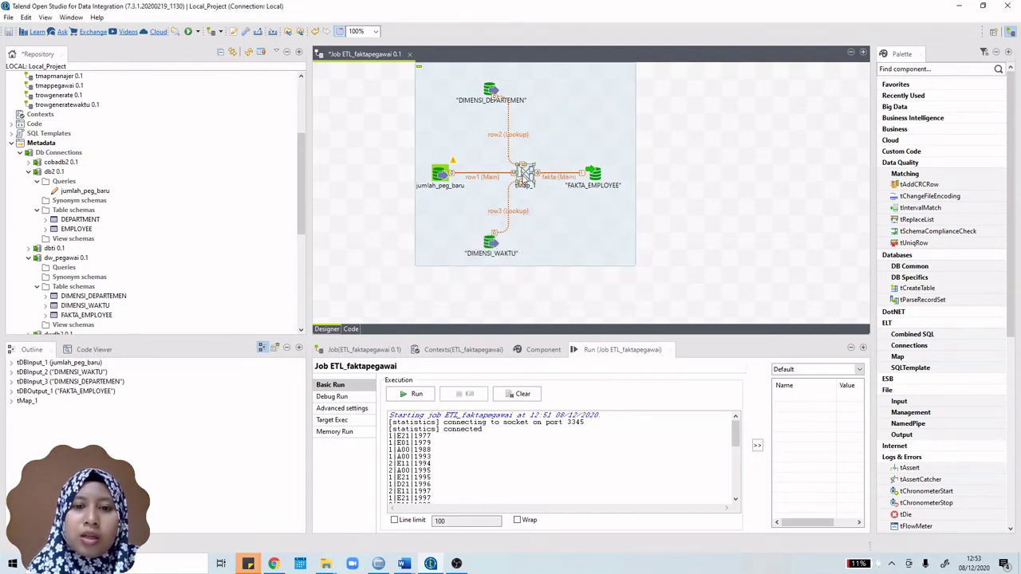
In tMap_1, map row3.TAHUN, row2.DEPTNO and row1.PEGAWAI_BARU to the fakta columns TAHUN, DEPTNO and JUMLAH_PEGAWAI
double_click(523, 173)
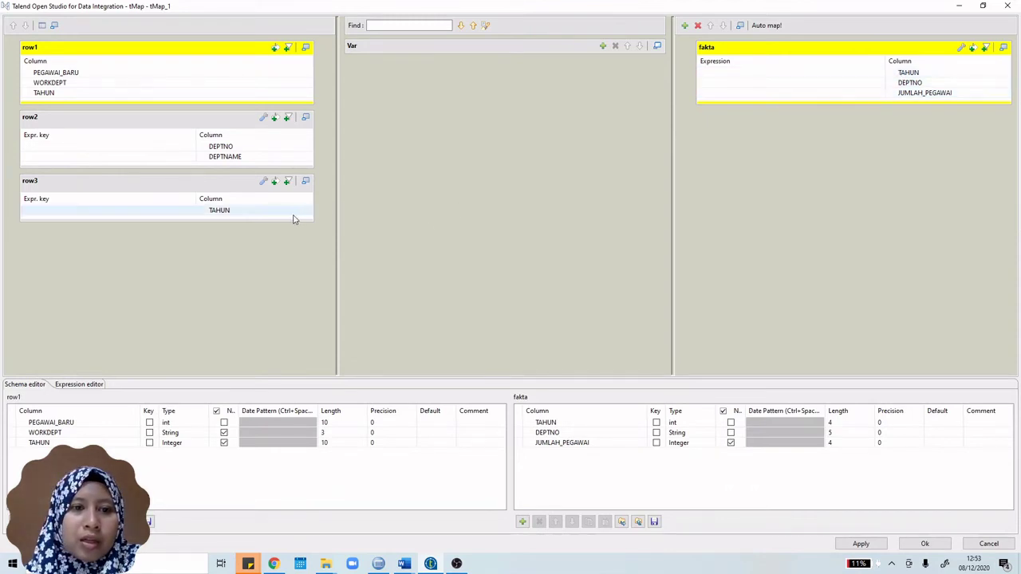
left_click_drag(291, 214, 791, 72)
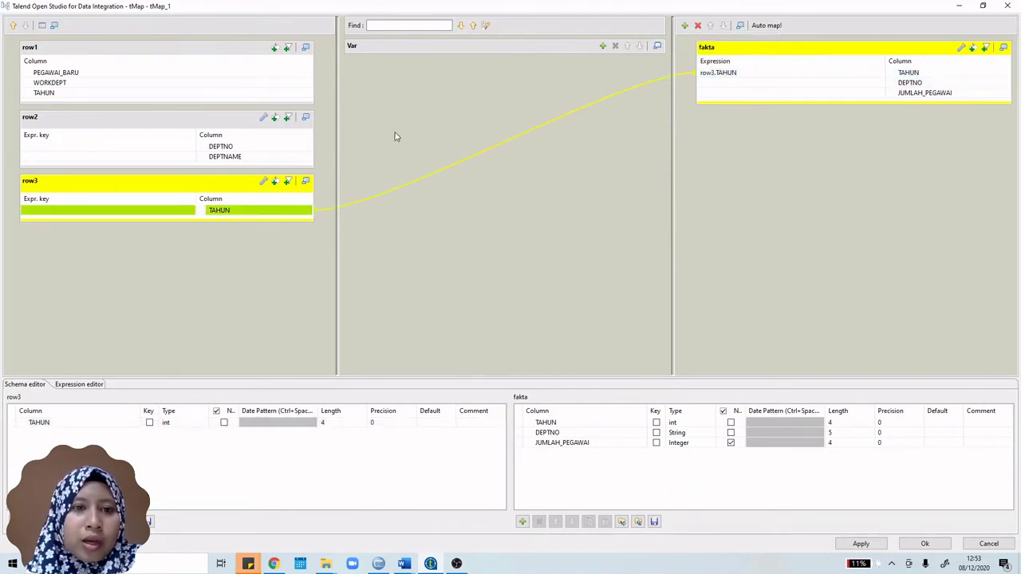
mouse_move(283, 152)
left_mouse_down()
mouse_move(269, 154)
mouse_move(682, 83)
mouse_move(733, 98)
mouse_move(735, 87)
left_mouse_up()
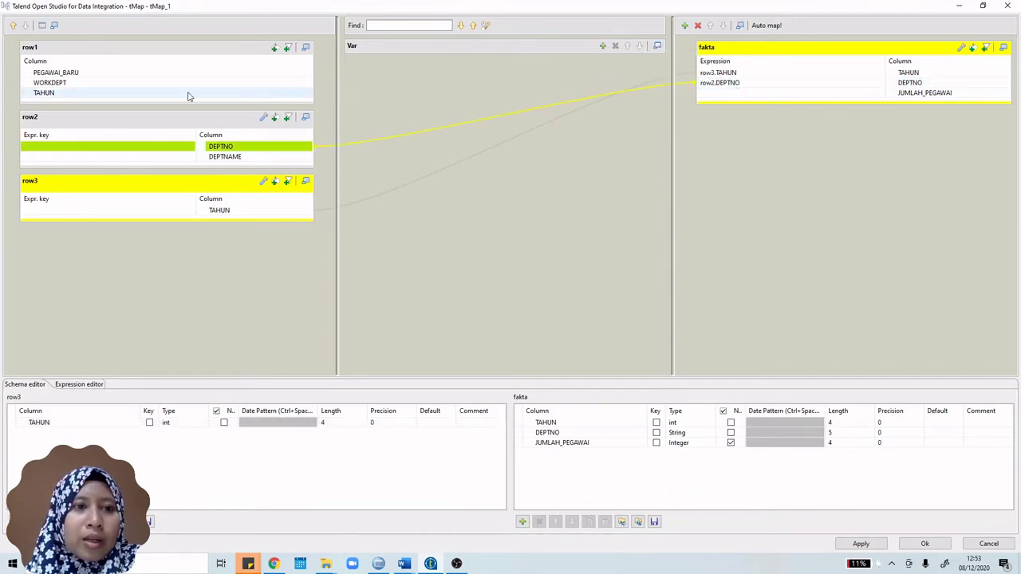
left_click_drag(165, 79, 727, 97)
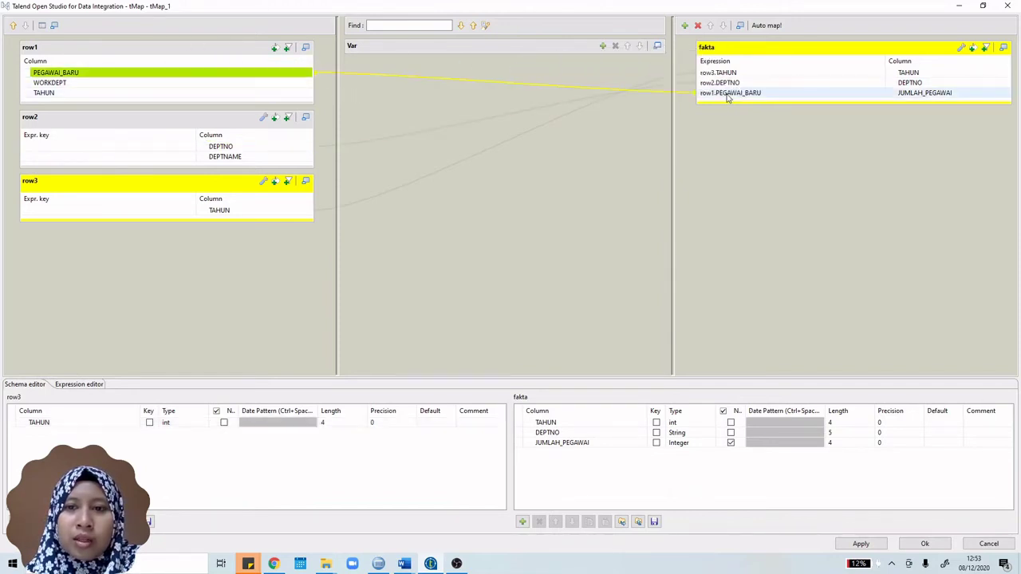
Set row1.WORKDEPT as the join key for row2's DEPTNO and row1.TAHUN as the key for row3's TAHUN
left_click(80, 74)
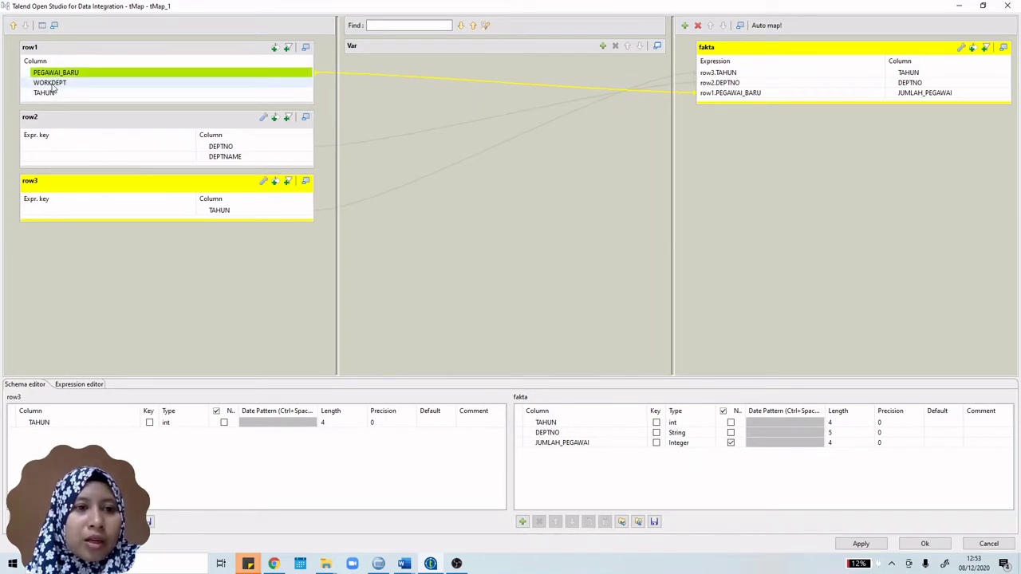
left_click_drag(51, 85, 27, 146)
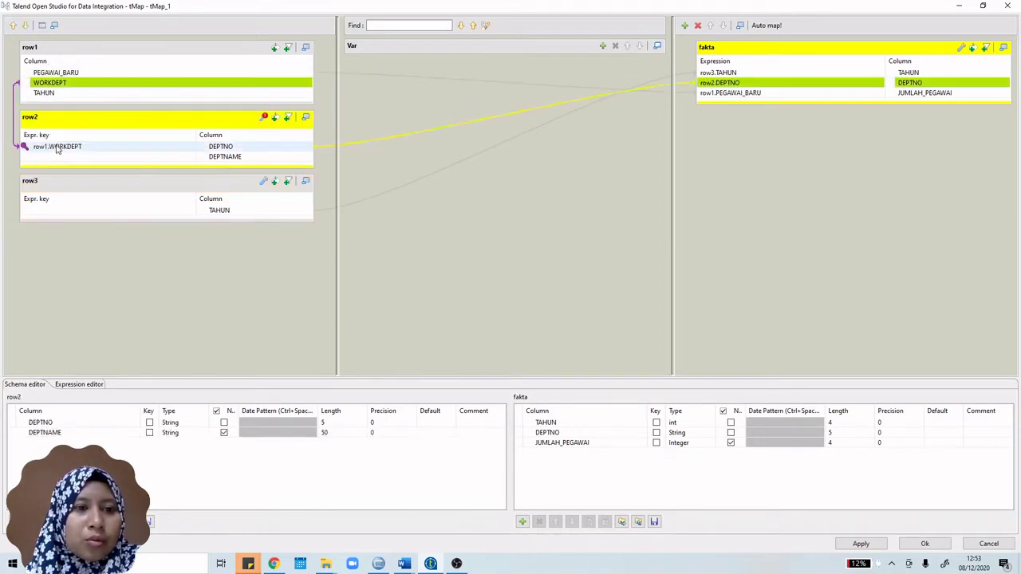
left_click_drag(45, 94, 52, 209)
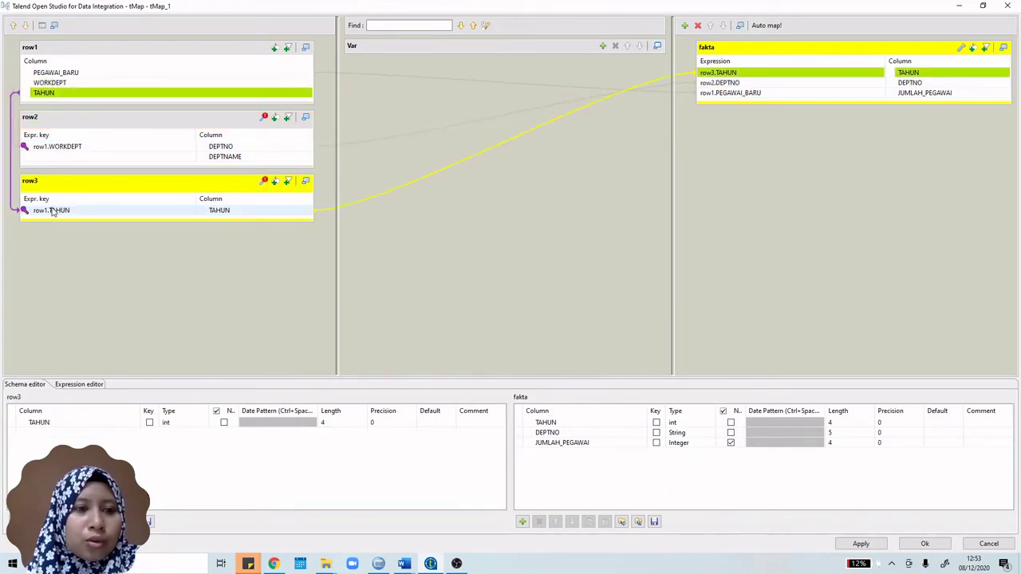
left_click(54, 211)
left_click(234, 217)
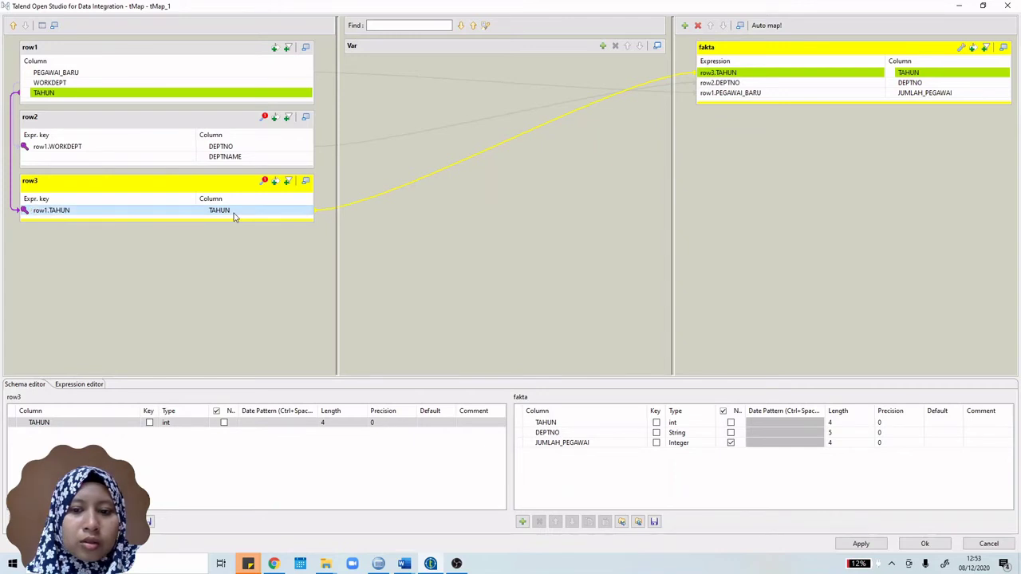
left_click(122, 150)
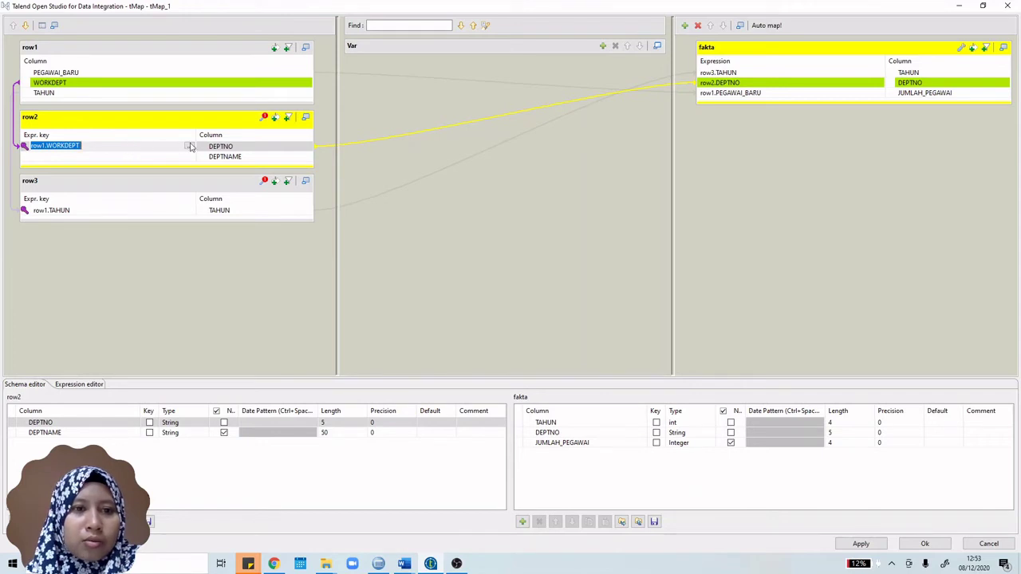
left_click(233, 149)
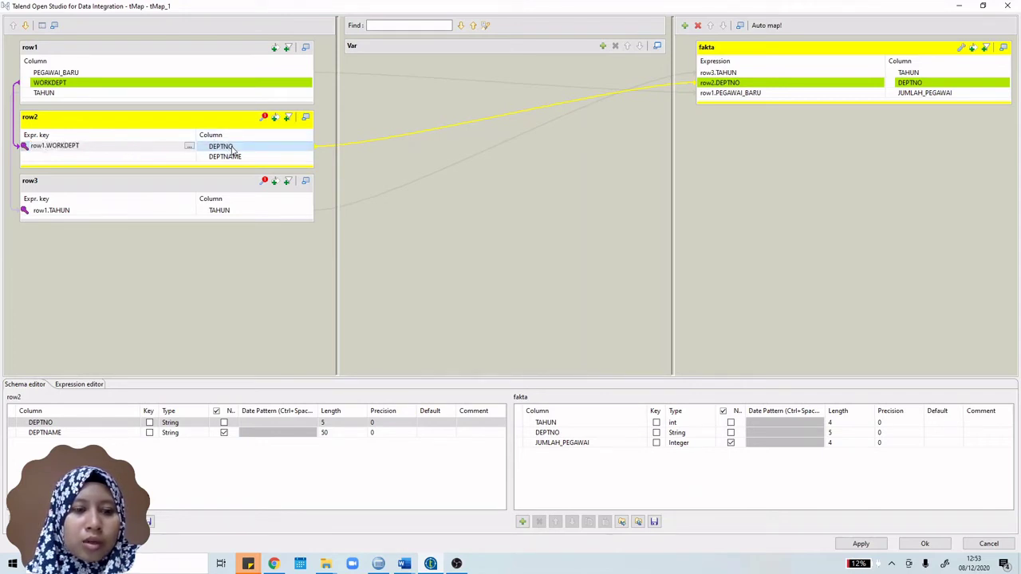
left_click(233, 149)
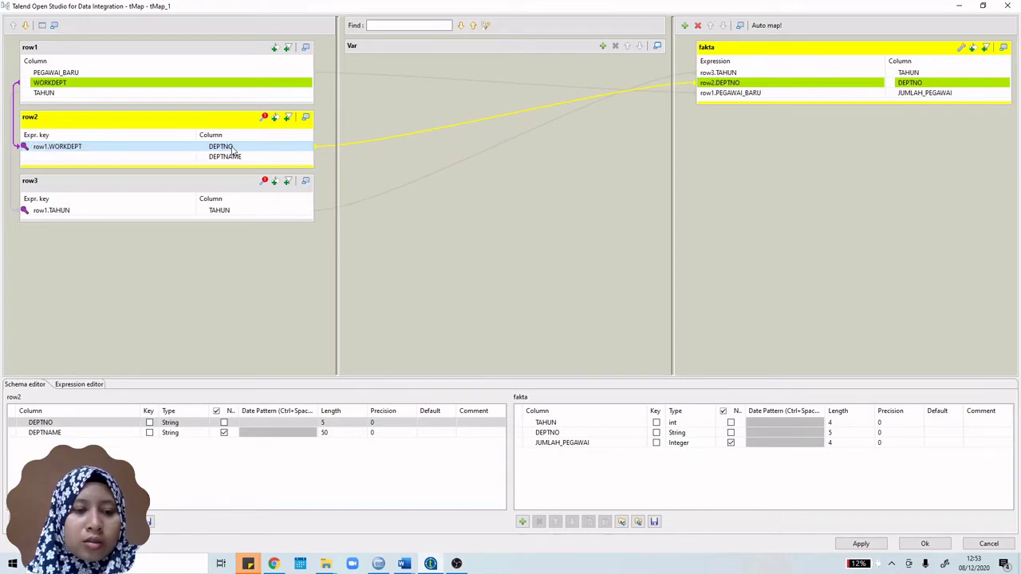
left_click(138, 86)
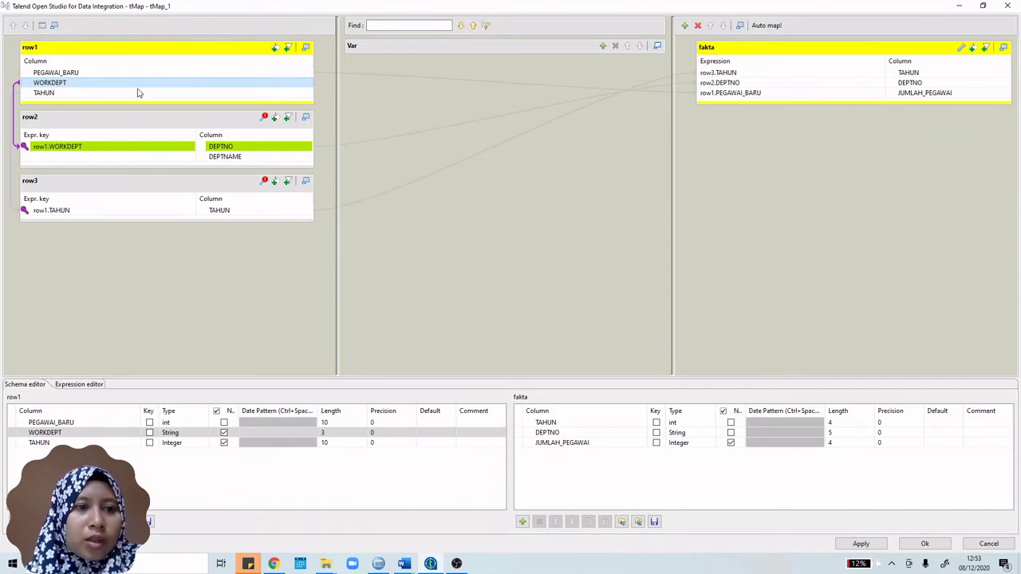
Show the row2 lookup's settings and set its Join Model to Inner Join
left_click(261, 120)
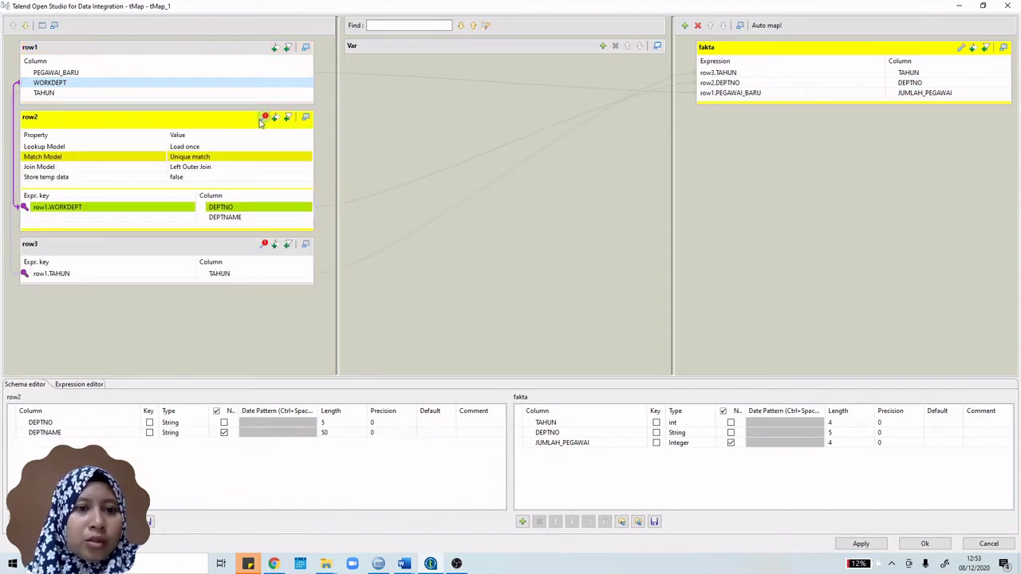
left_click(211, 169)
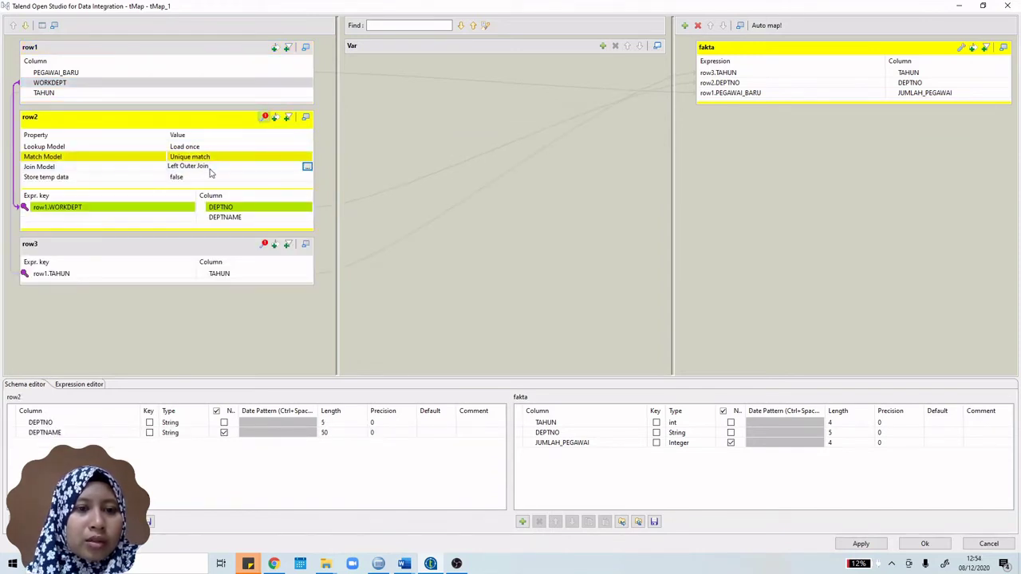
left_click(307, 168)
left_click(487, 246)
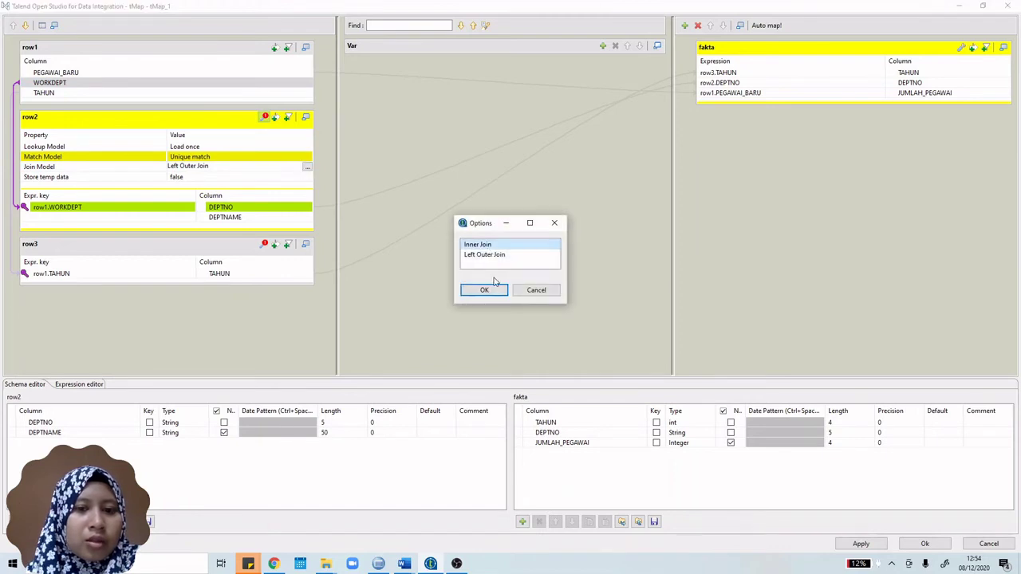
left_click(488, 290)
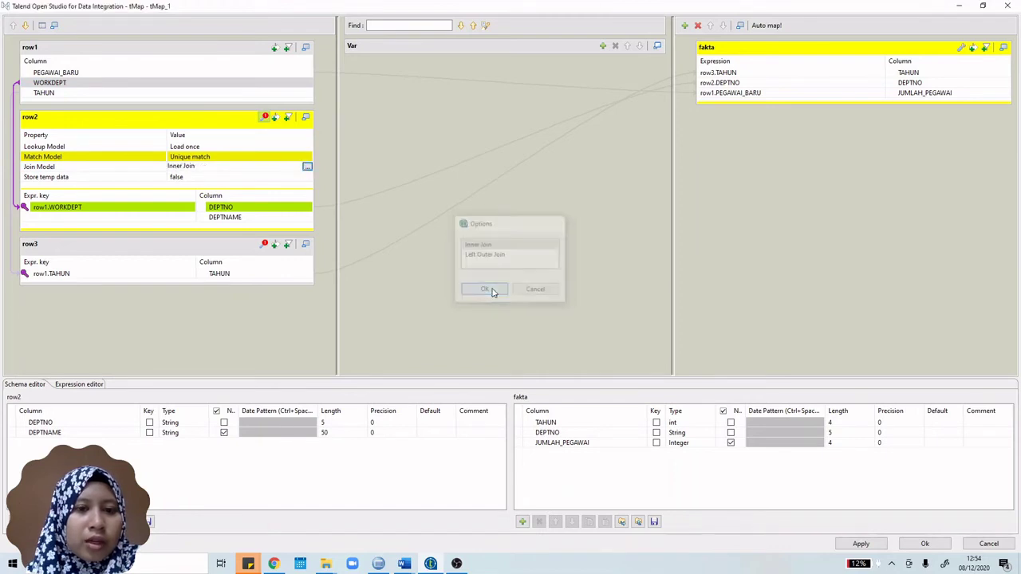
Show the row3 lookup's settings and set its Join Model to Inner Join
left_click(266, 245)
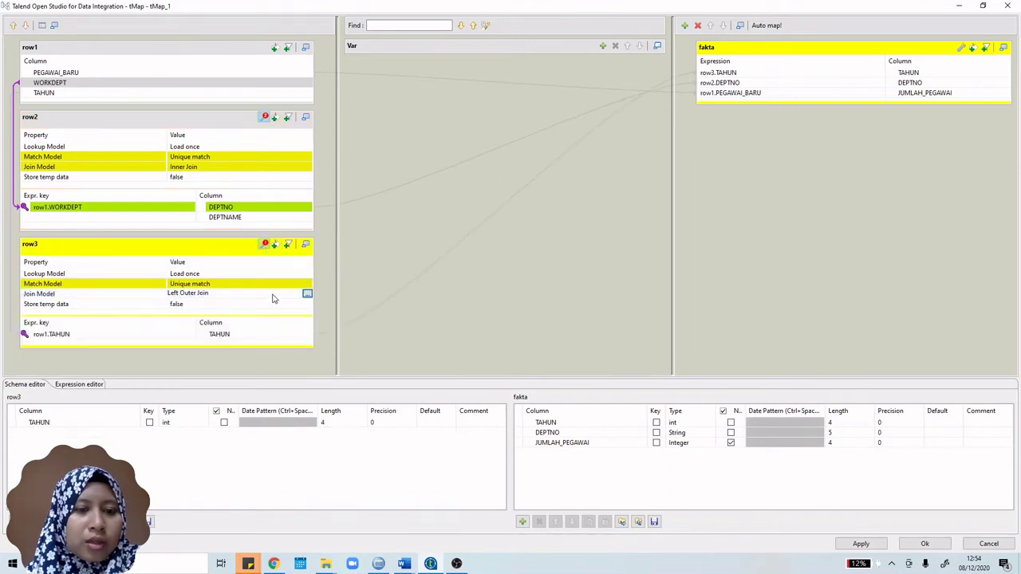
left_click(307, 293)
left_click(477, 246)
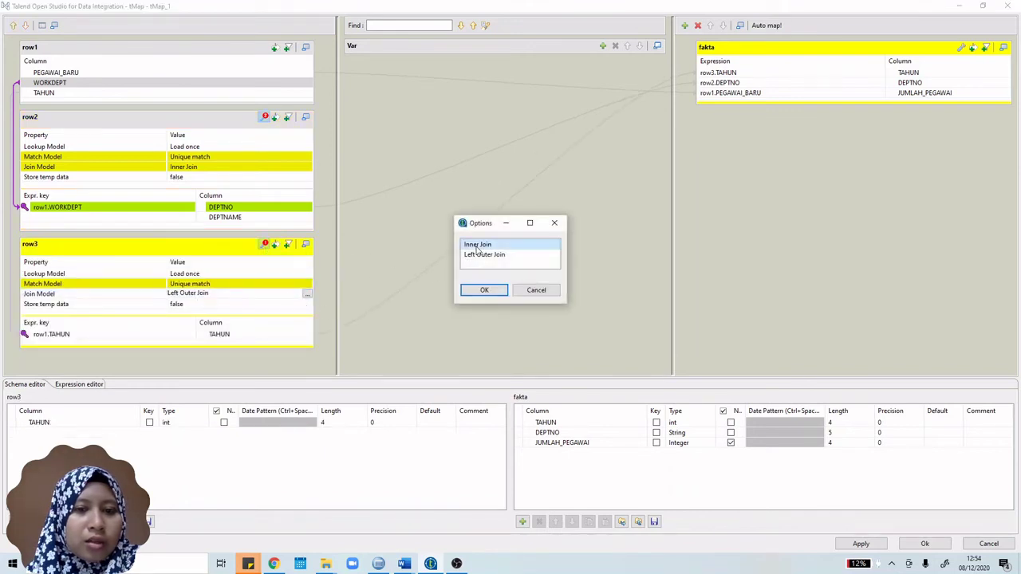
left_click(484, 290)
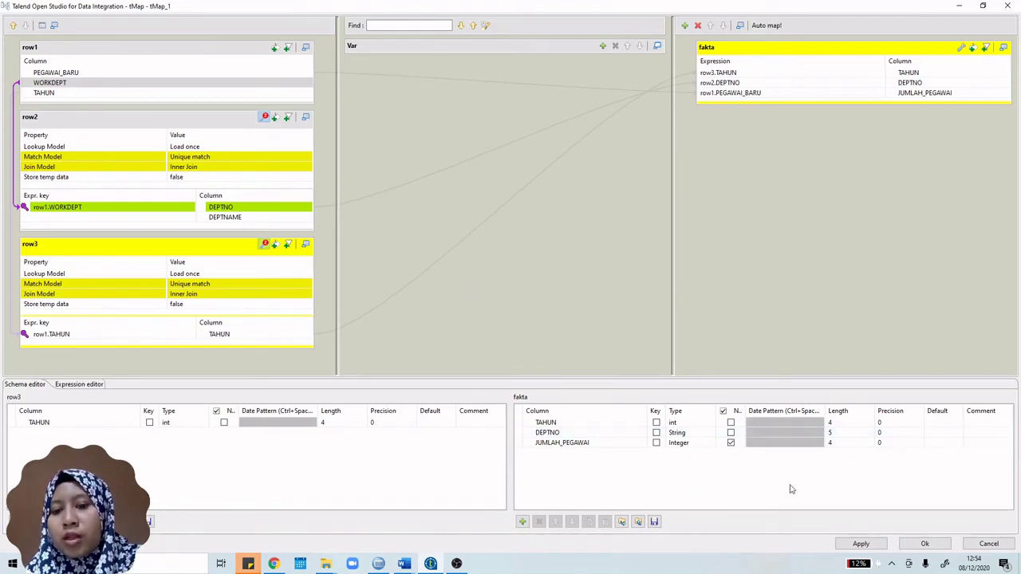
Confirm the tMap_1 mapping and run the ETL_faktapegawai job
left_click(924, 544)
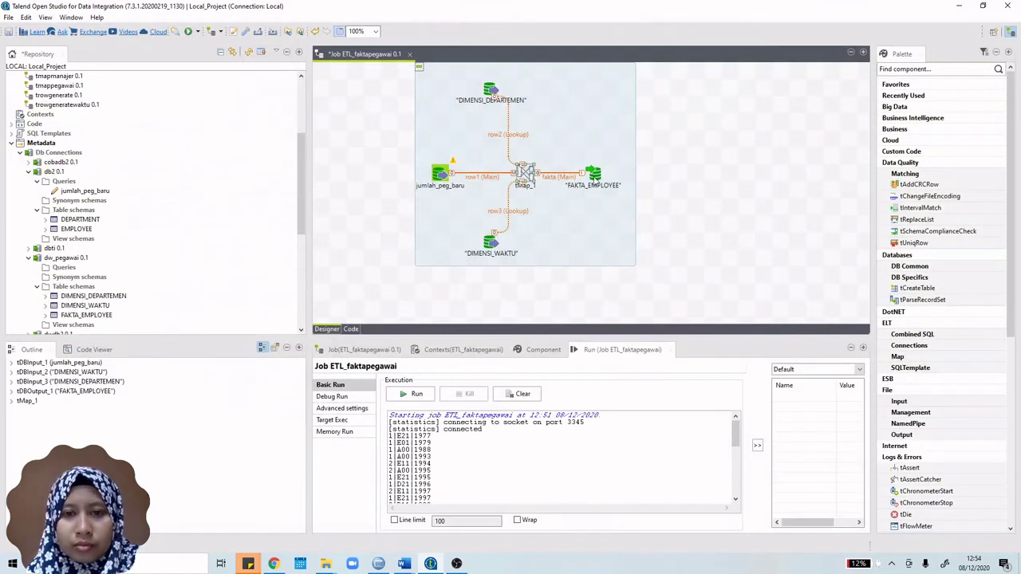
left_click(595, 178)
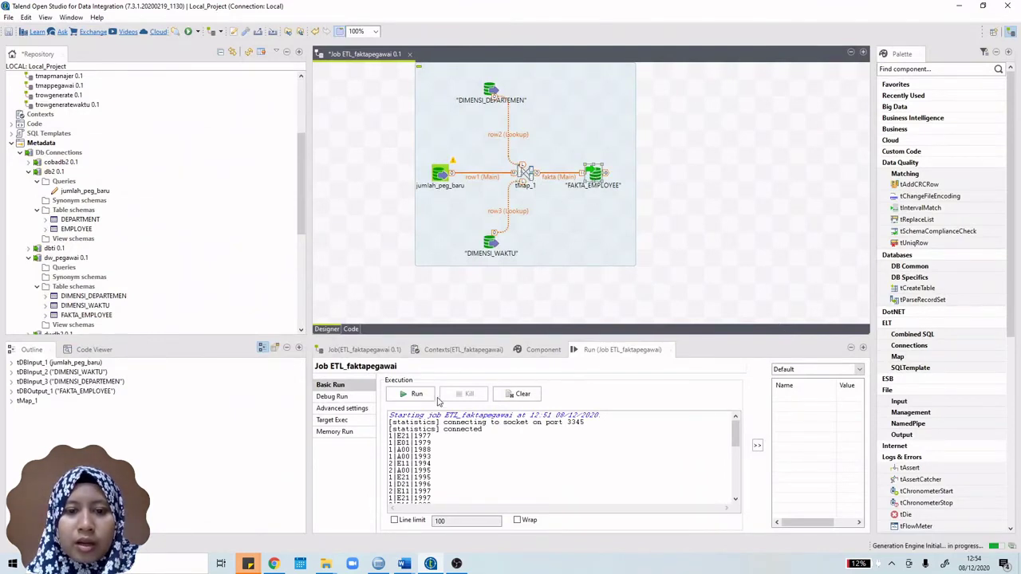
left_click(423, 394)
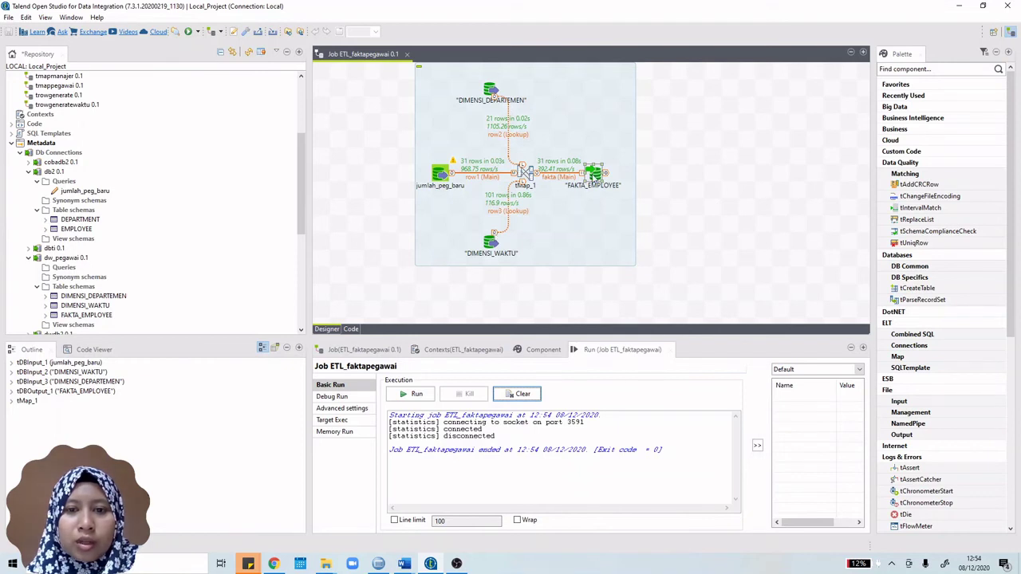
Set the FAKTA_EMPLOYEE output component's Action on data to Insert or update
double_click(595, 176)
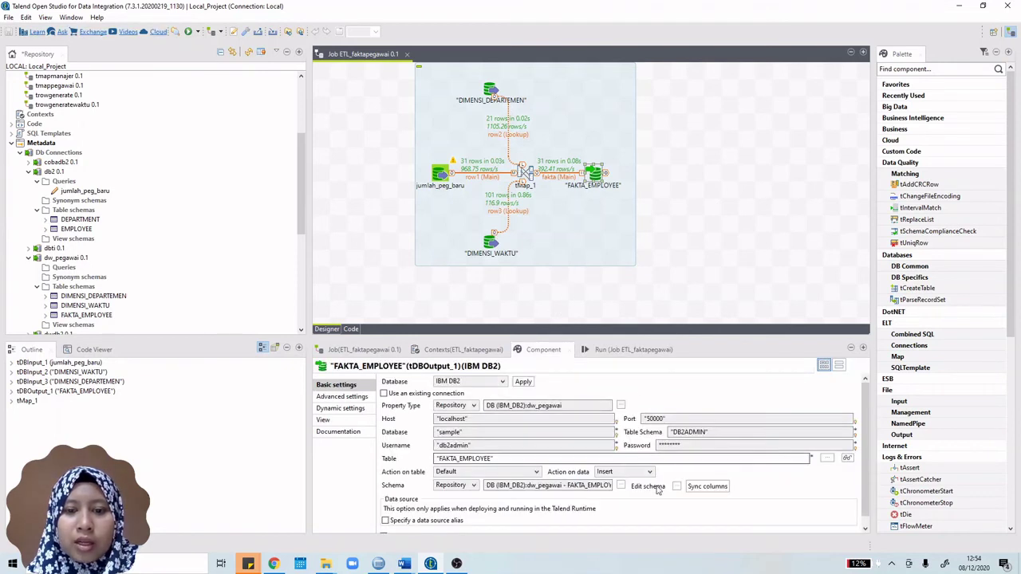
left_click(649, 471)
left_click(626, 498)
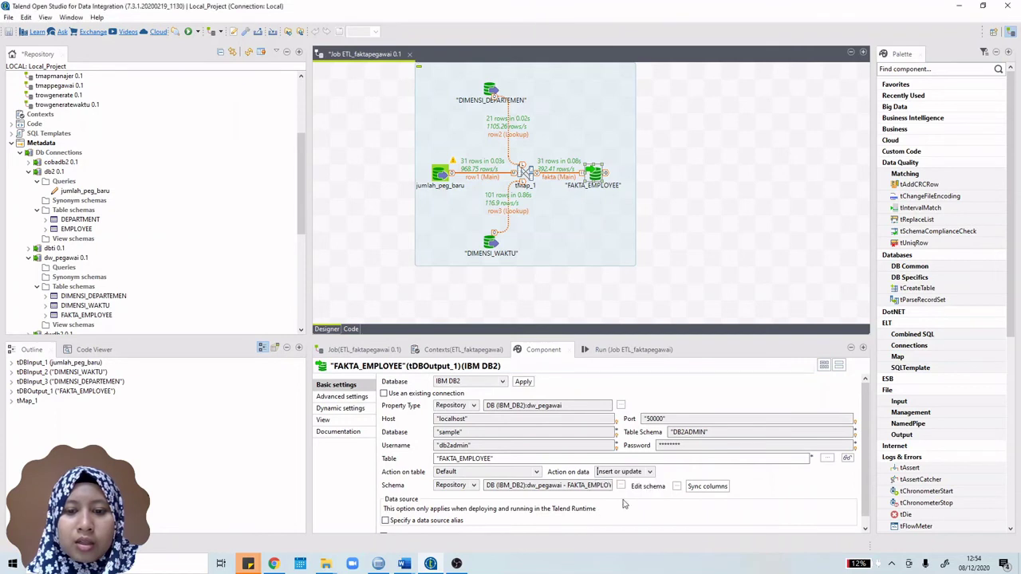
left_click(704, 295)
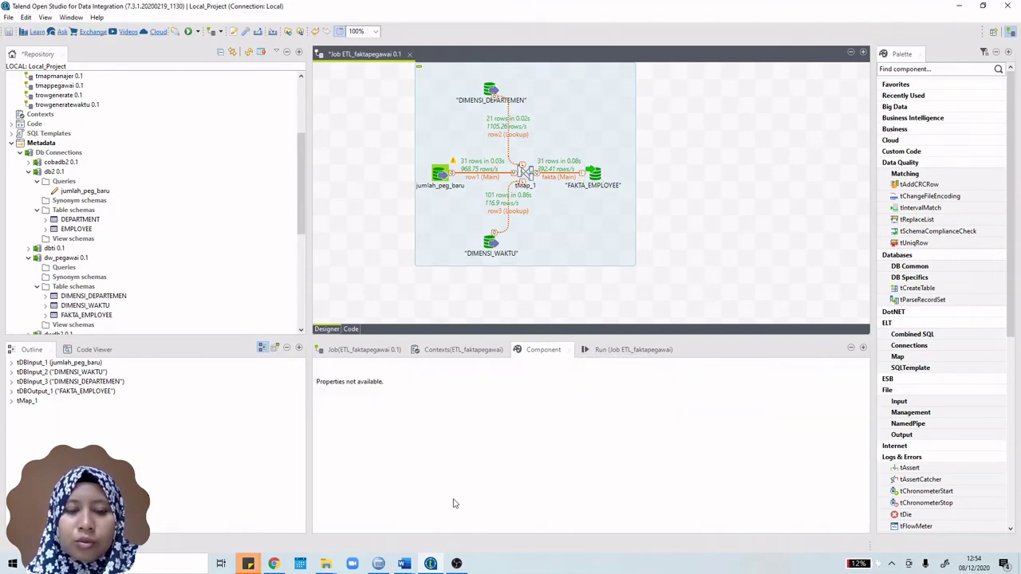
Switch to IBM Data Studio and add the query "select * from fakta_employee;" at the end of Script3.sql
left_click(380, 563)
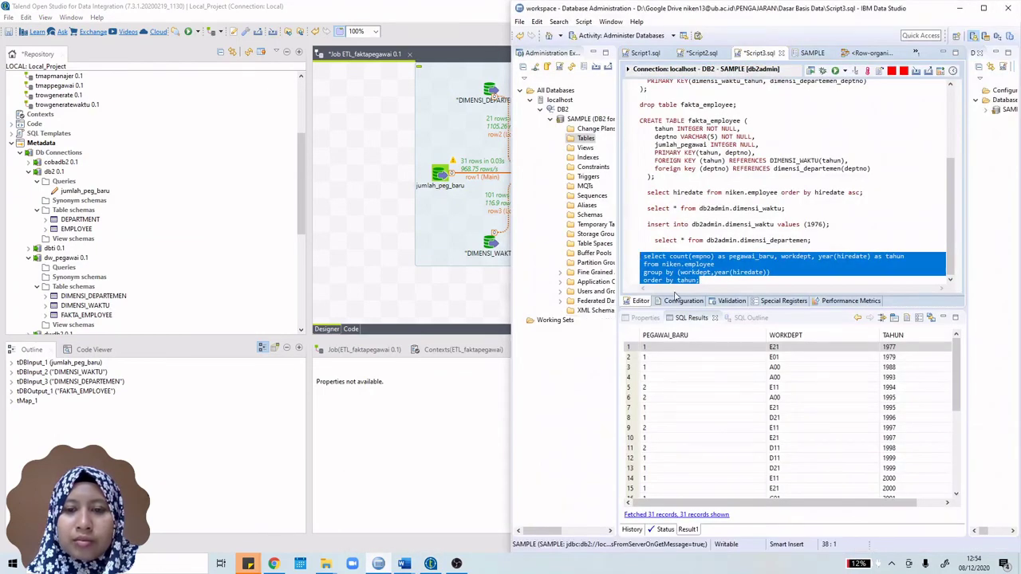
left_click(706, 282)
key("Return")
key("Return")
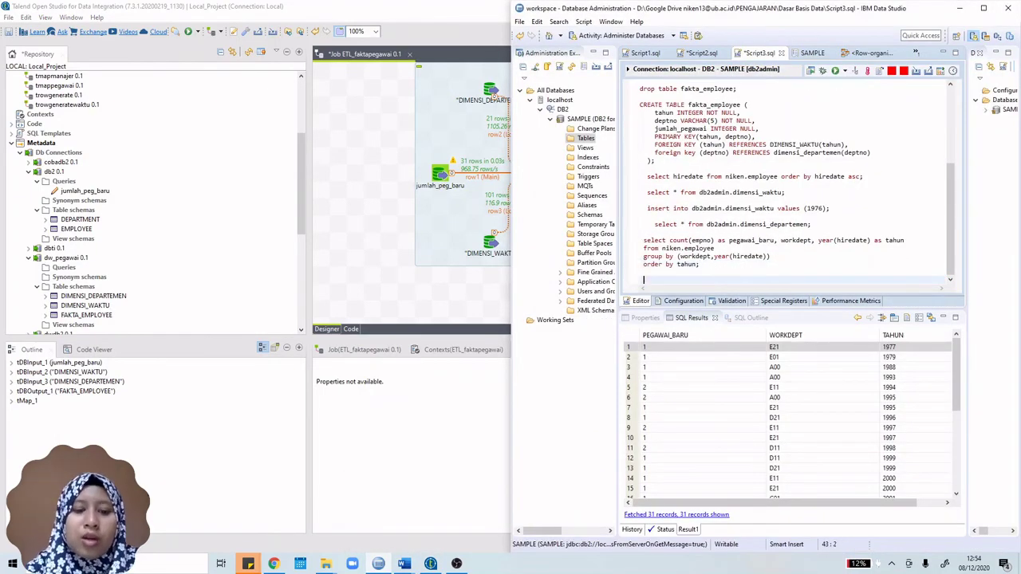
type("see")
key("BackSpace")
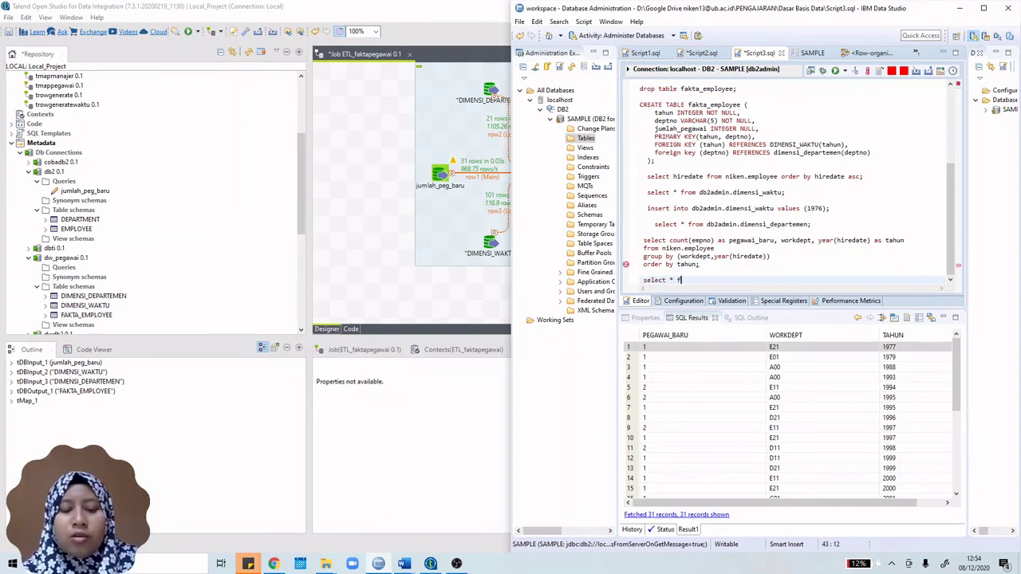
type("fak")
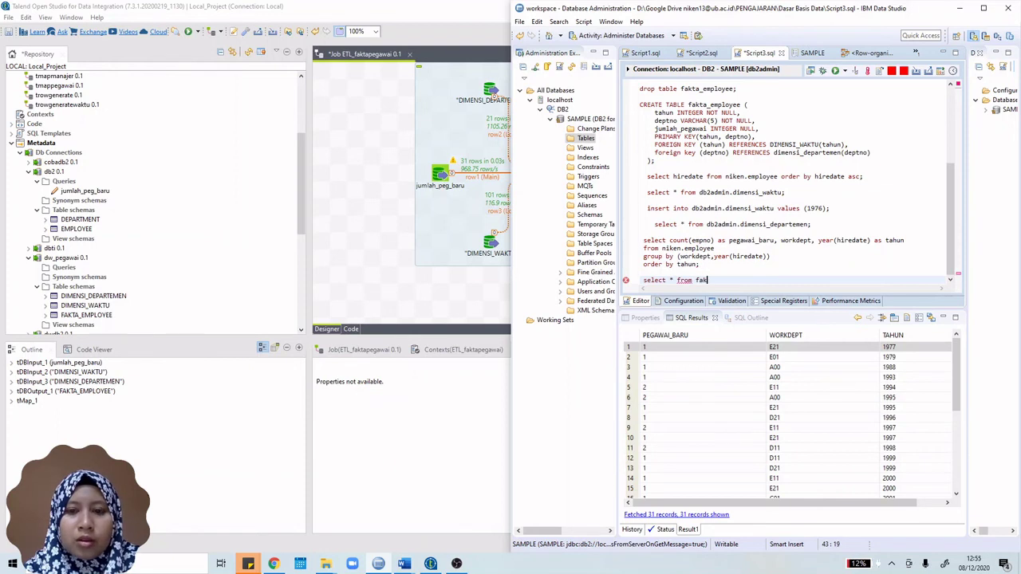
type("ta_employee;")
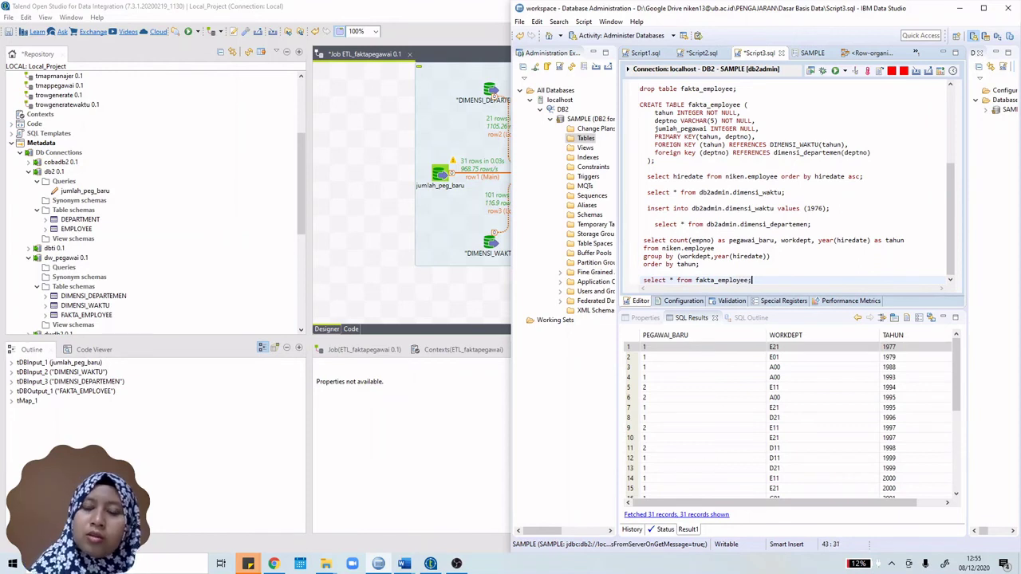
Run only the fakta_employee select statement and look through the returned rows to the last record
left_click_drag(752, 280, 643, 281)
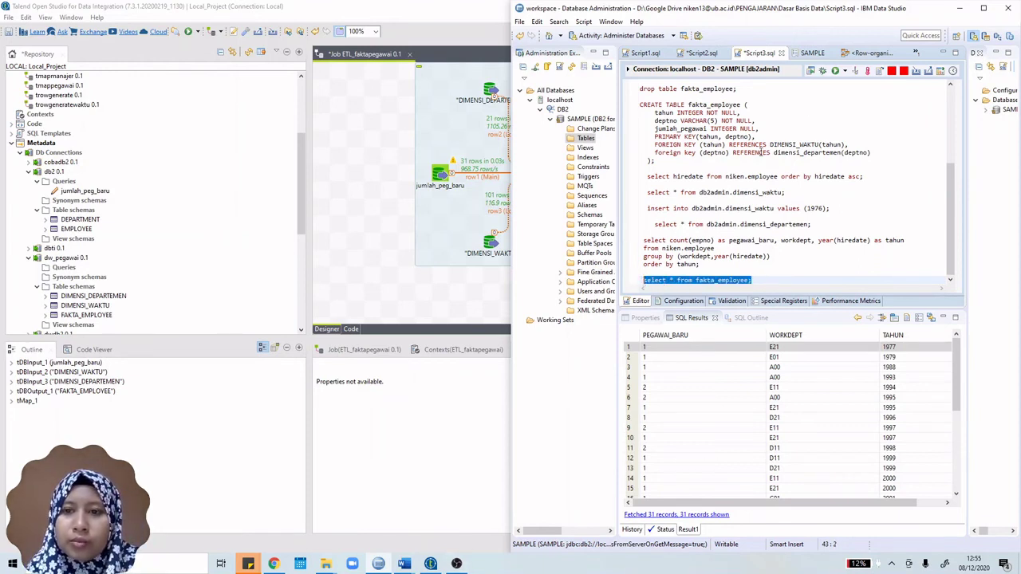
left_click(836, 73)
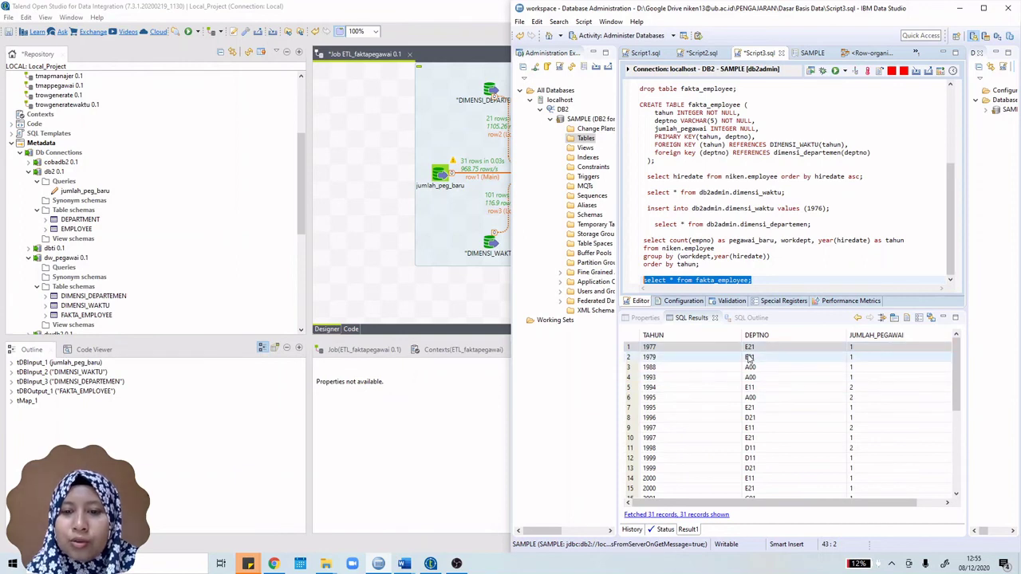
scroll(873, 387, "down", 2)
scroll(874, 387, "down", 3)
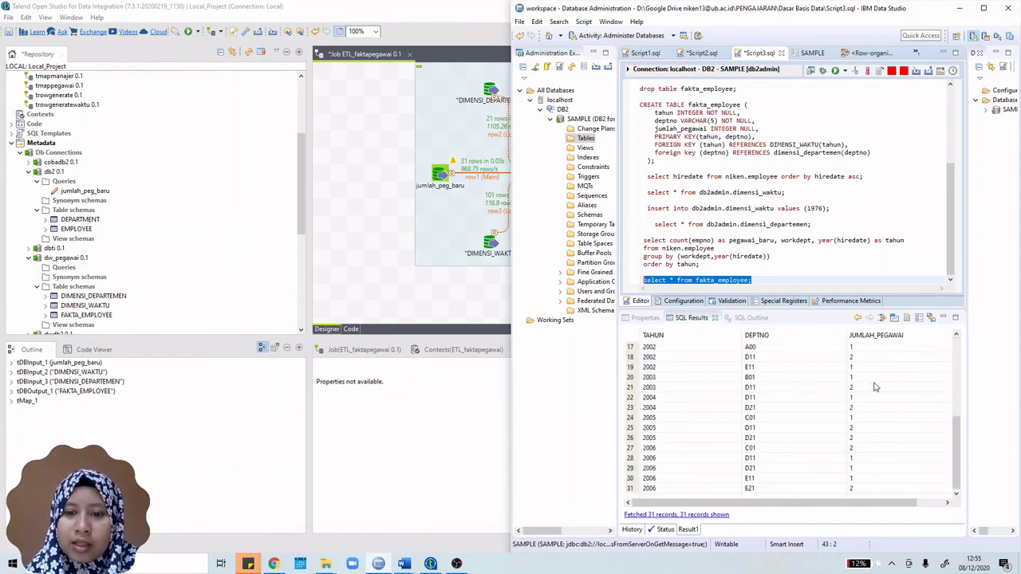
left_click(726, 279)
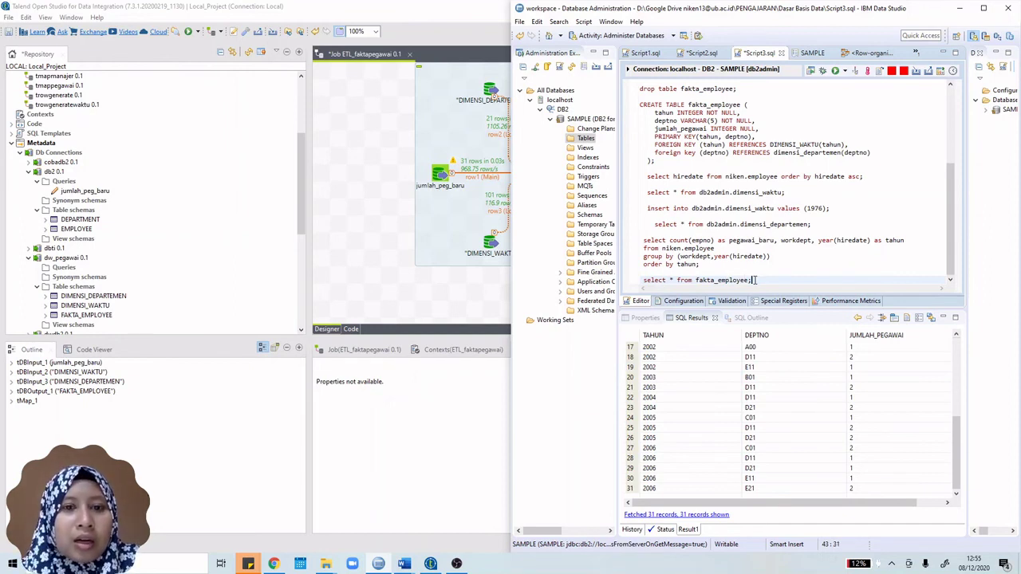
Switch back to Talend and capture the ETL_faktapegawai job diagram with the Snipping Tool
left_click(394, 150)
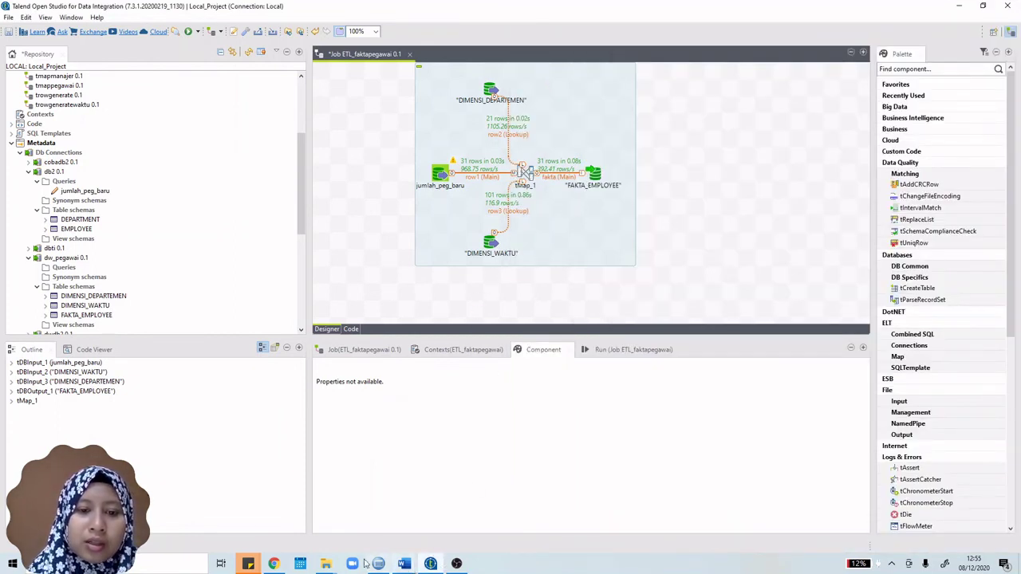
left_click(172, 564)
type("snipping")
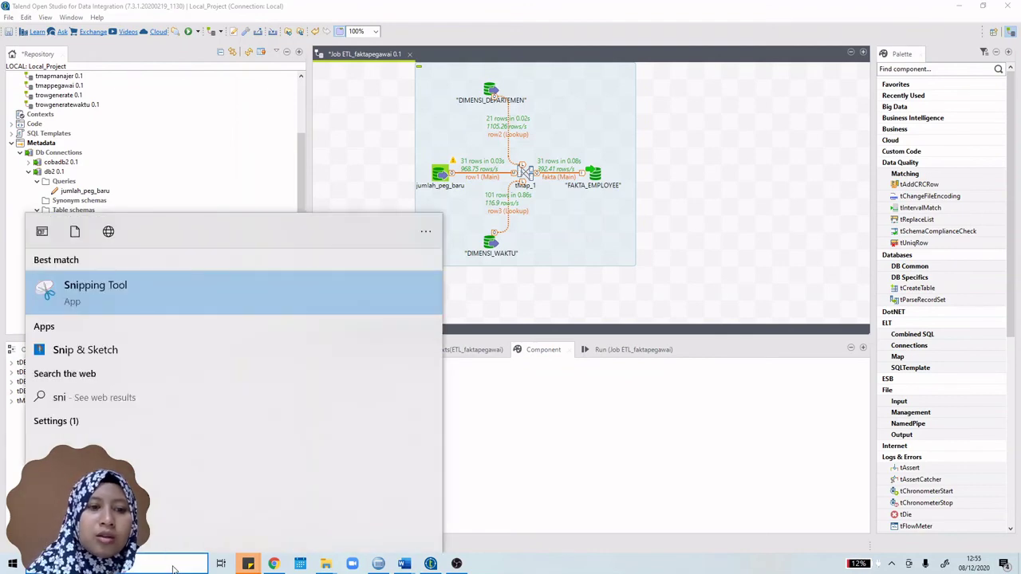
left_click(143, 292)
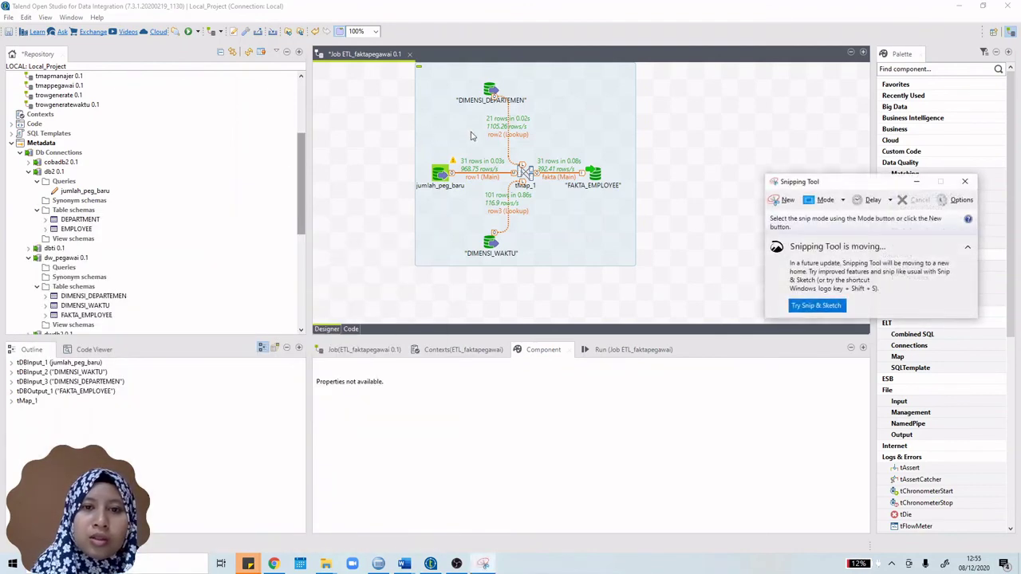
left_click(772, 202)
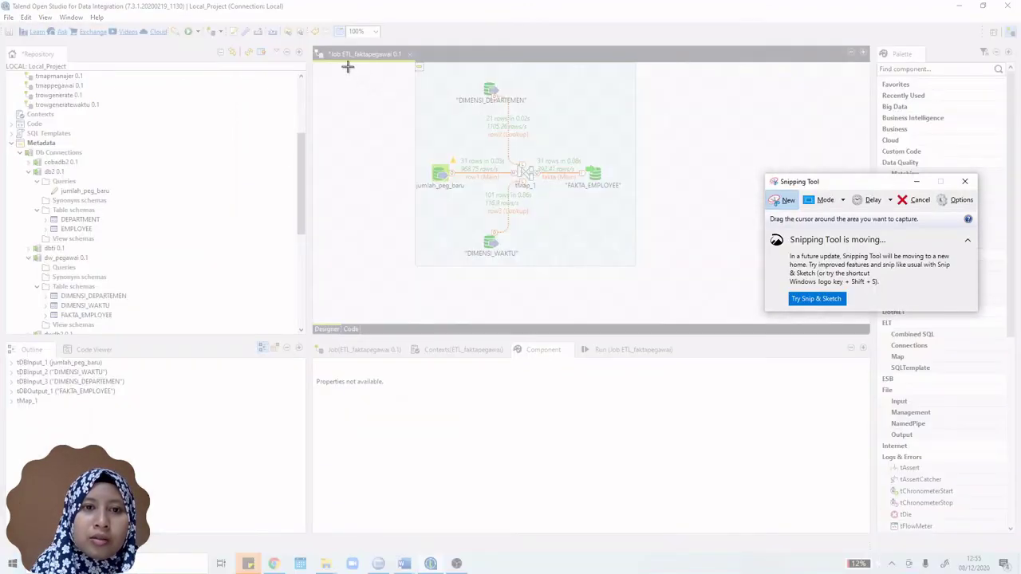
left_click_drag(311, 44, 673, 310)
Switch to the Word document "CREATE TABLE dimensi" and paste the captured diagram under "ETL Untuk Mengisi Tabel Fakta Employee"
mouse_move(415, 566)
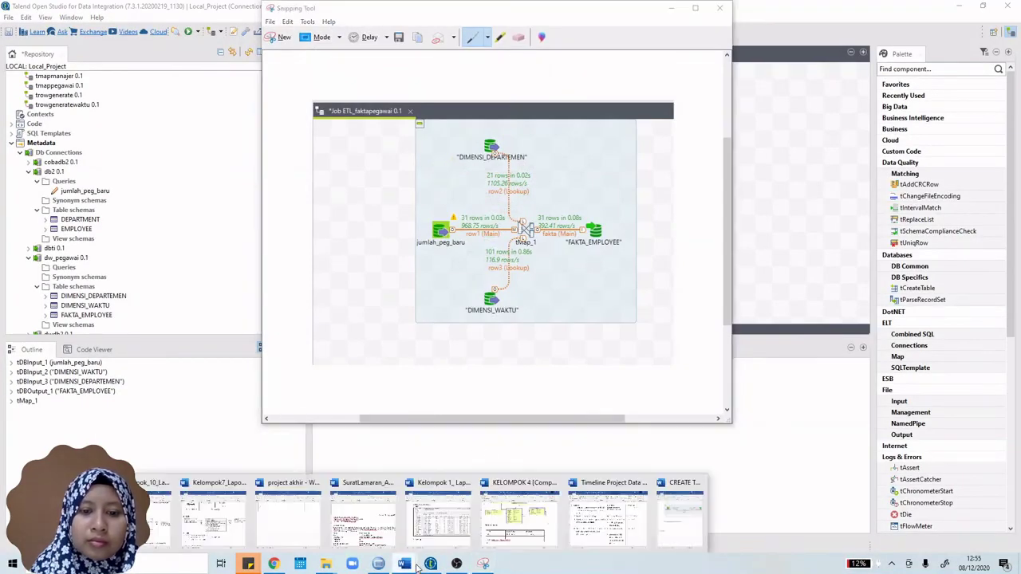
left_click(676, 541)
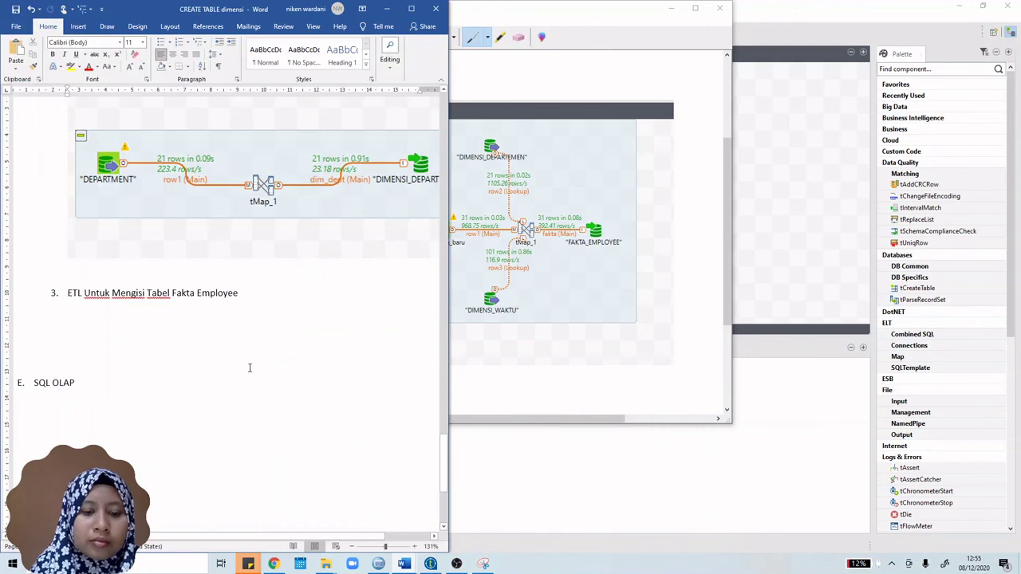
key("ctrl+v")
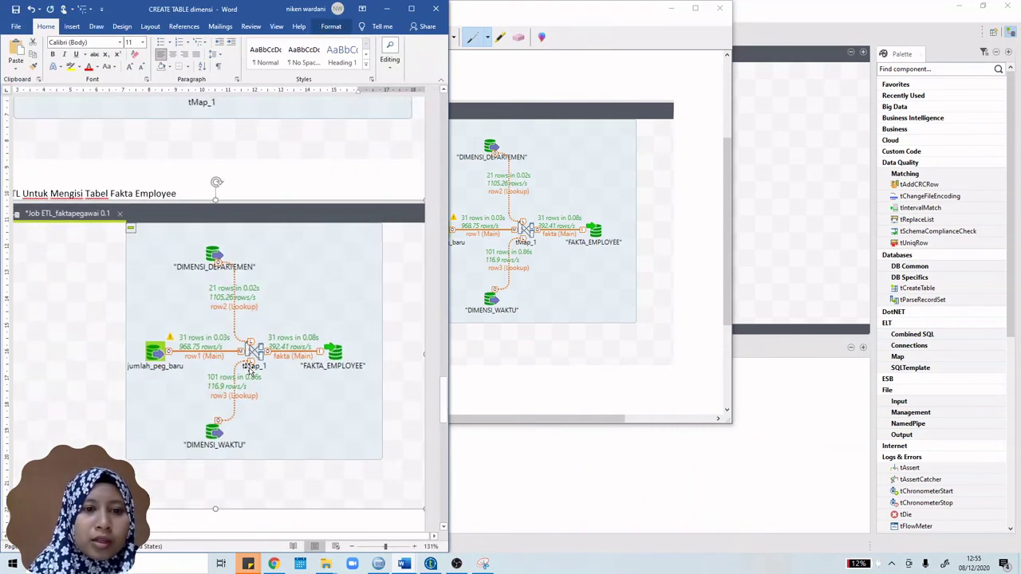
scroll(251, 368, "down", 1)
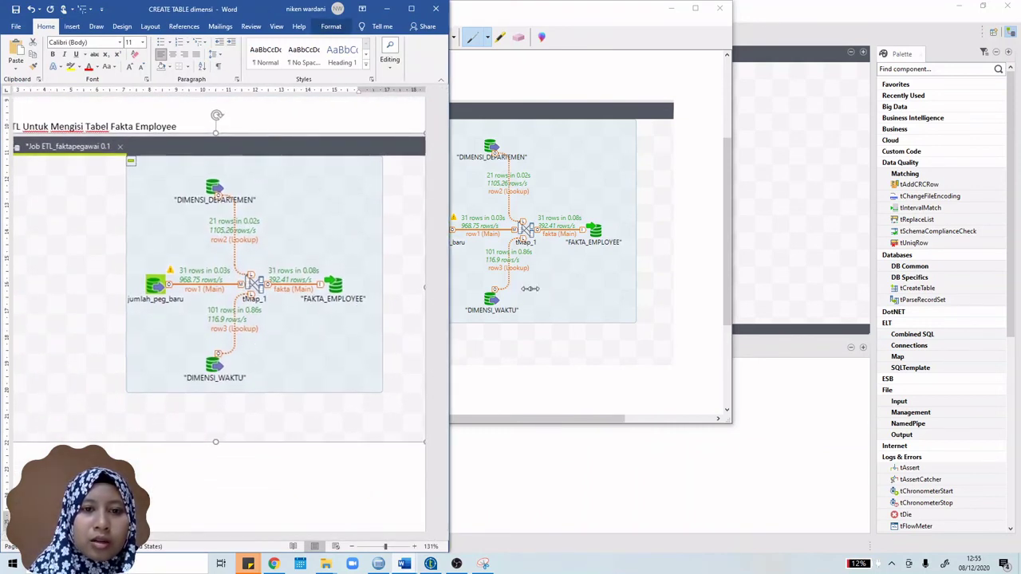
Widen the Word window and shrink the pasted job diagram proportionally to fit within the page margins
left_click_drag(448, 295, 575, 295)
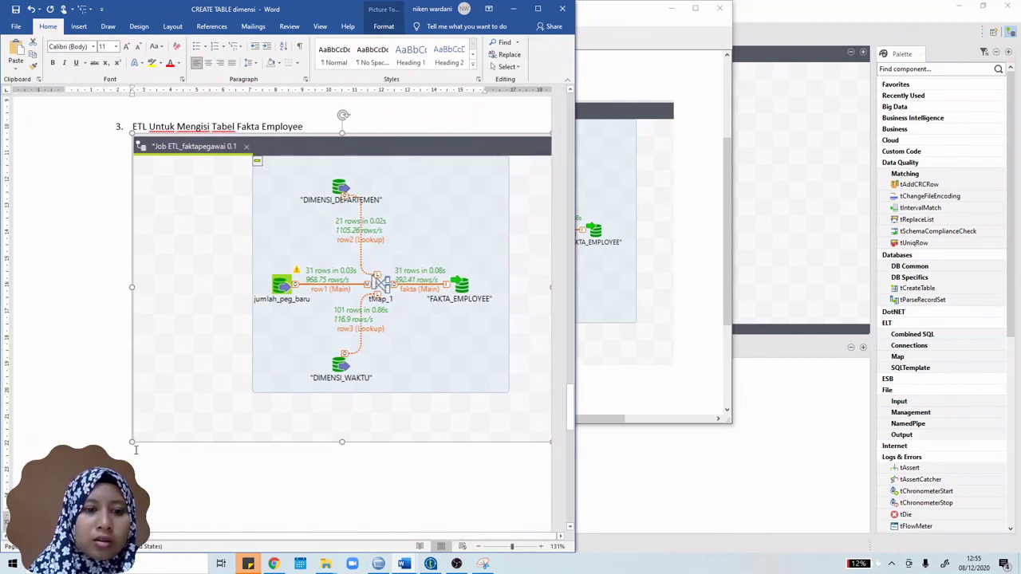
left_click_drag(131, 441, 192, 381)
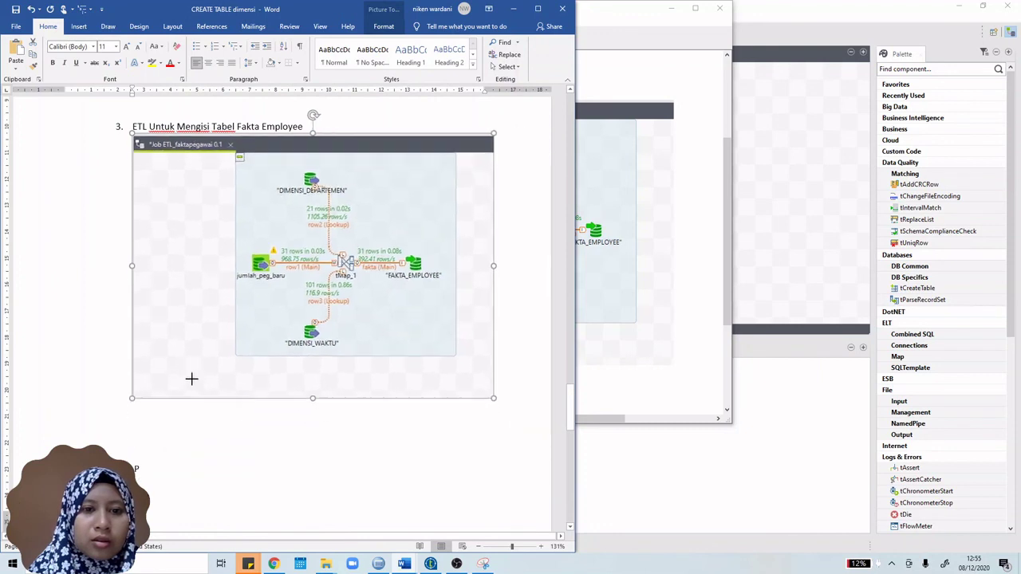
left_click(171, 471)
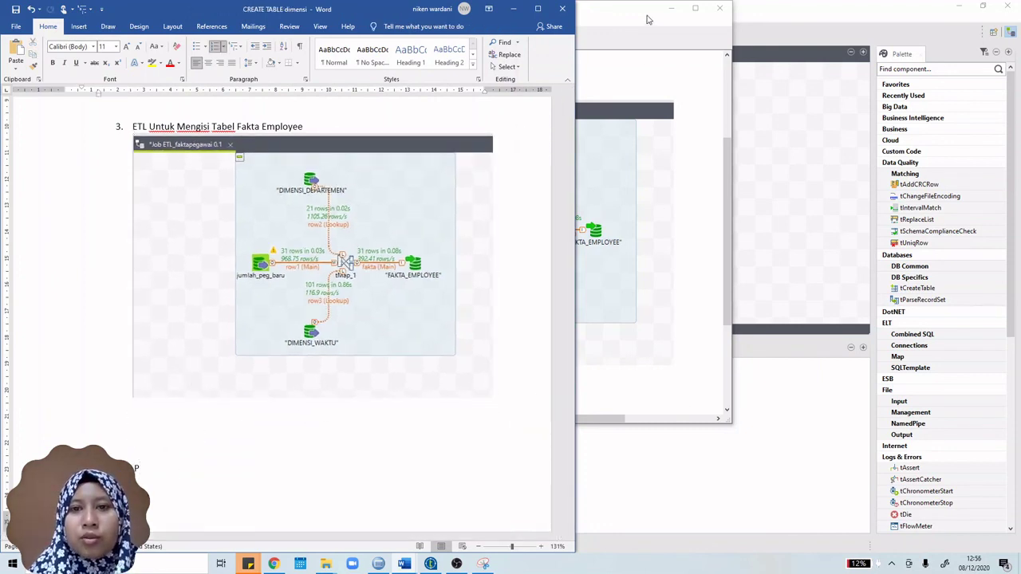